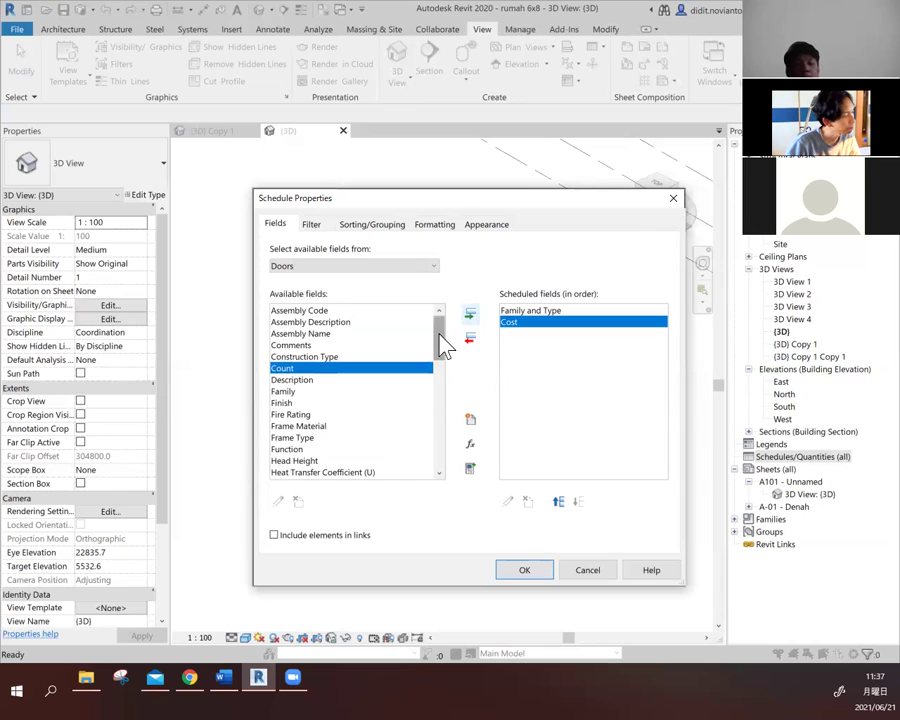
- Create the door schedule with the fields Family and Type and Cost
drag(441, 341, 440, 348)
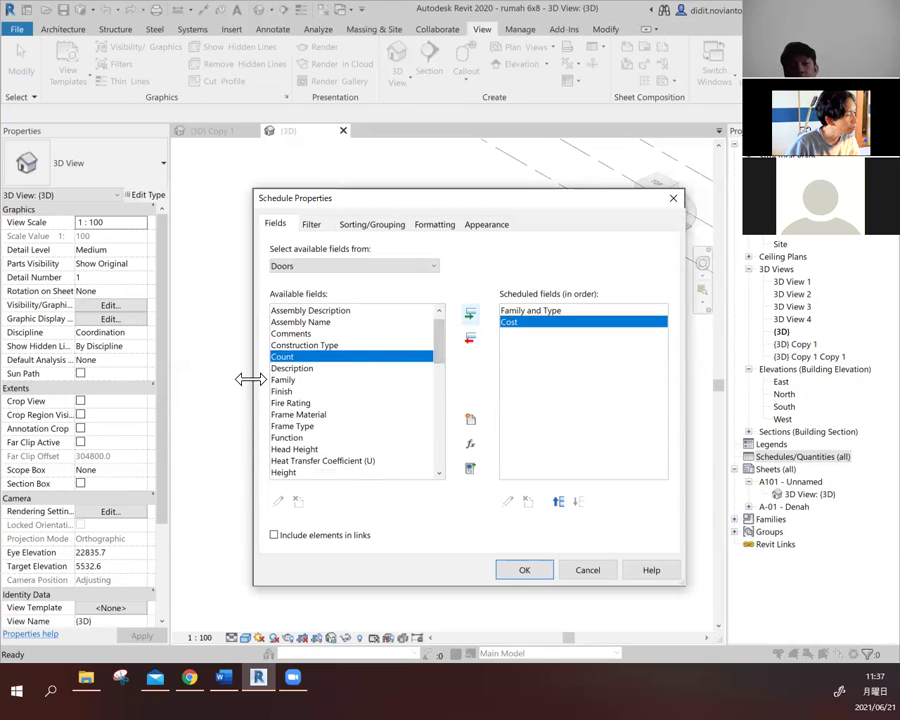
drag(441, 347, 440, 318)
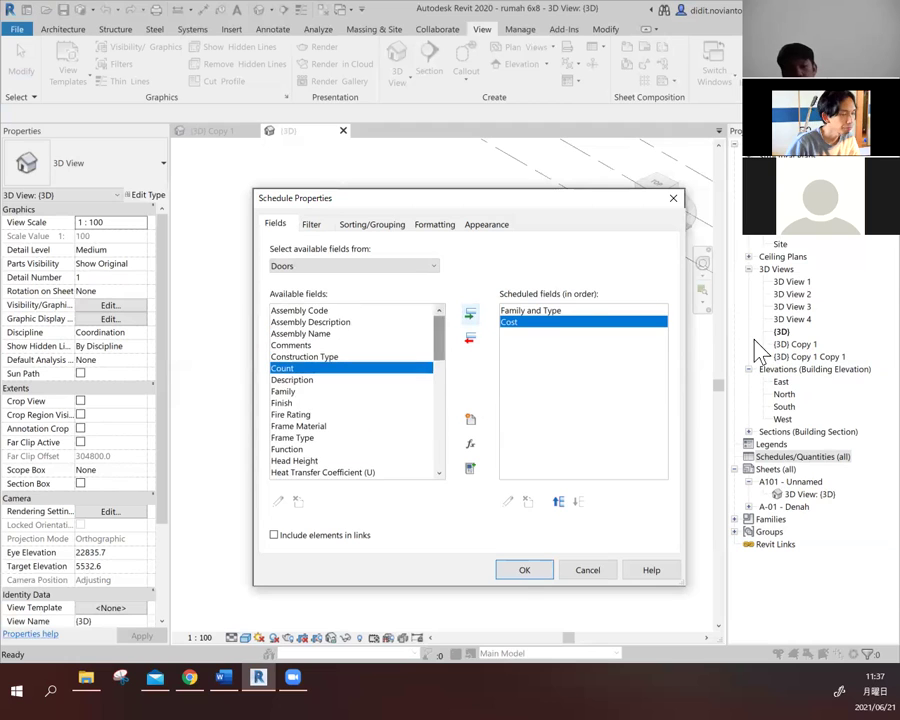
click(522, 572)
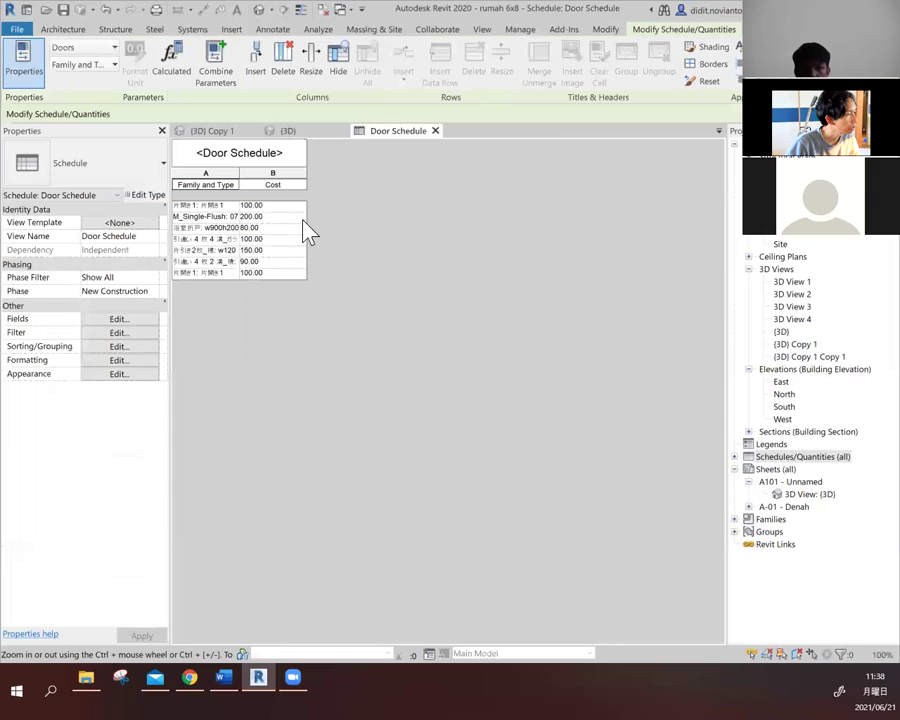
click(273, 206)
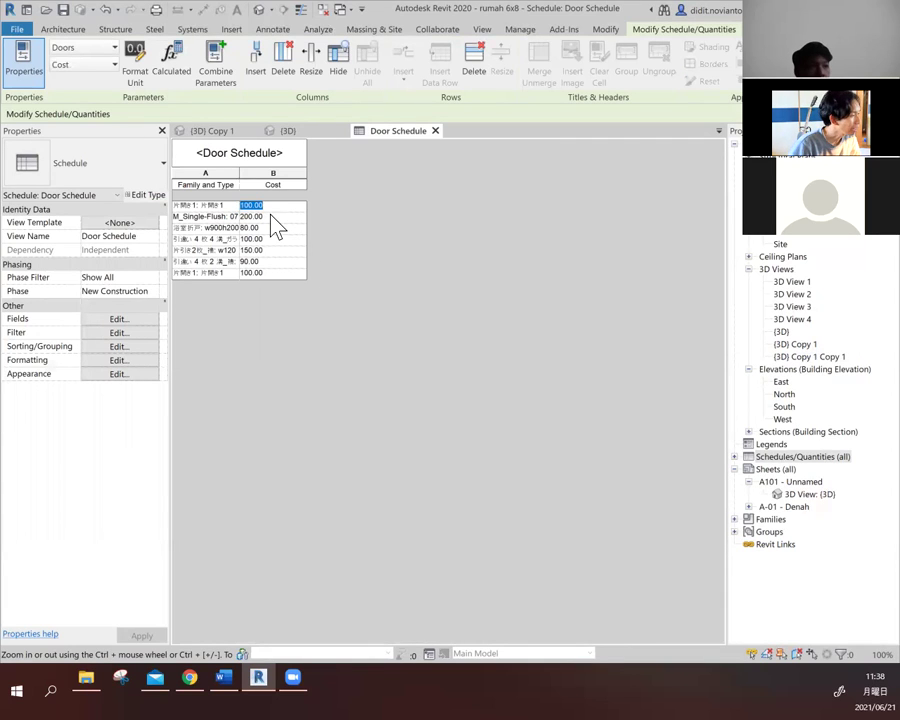
click(290, 216)
click(291, 186)
click(292, 184)
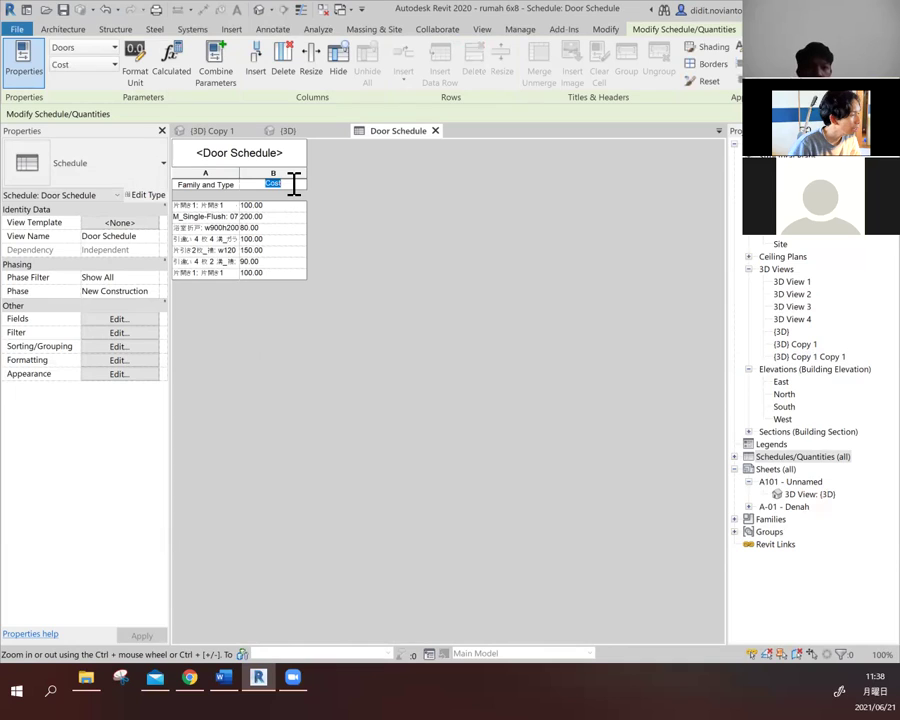
click(274, 204)
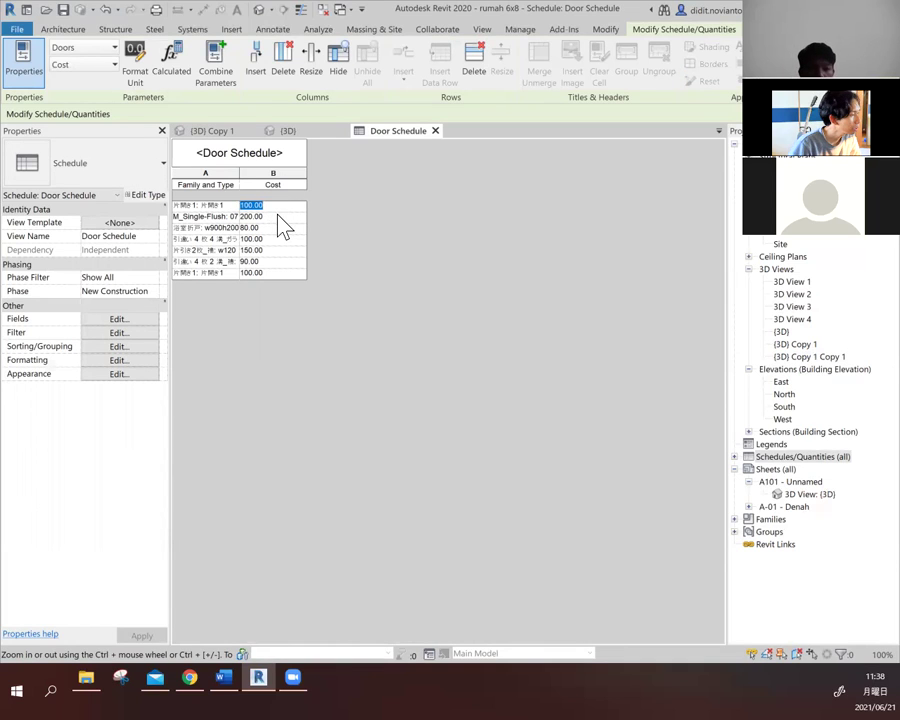
- Widen the Family and Type column of the door schedule to fit the full type names
click(244, 176)
drag(244, 176, 295, 176)
key(Down)
key(Down)
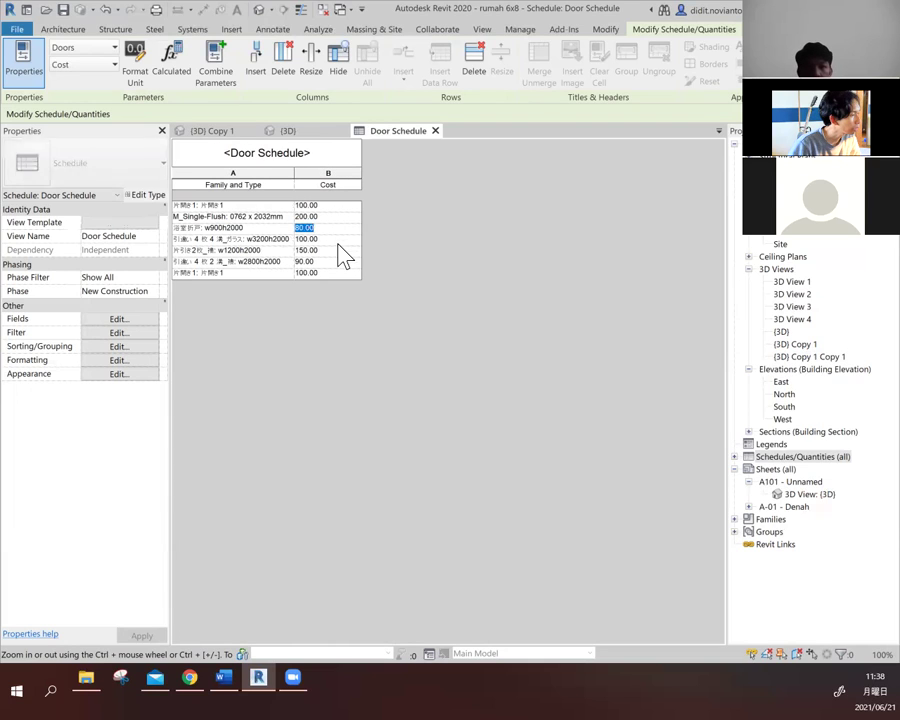
key(Down)
key(Down)
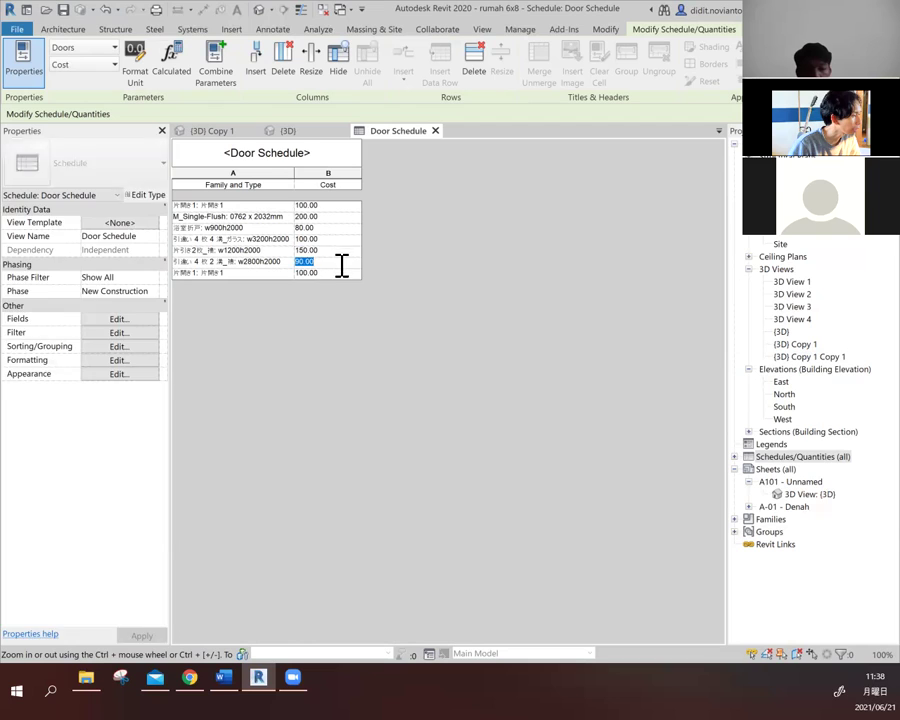
- Set the cost of door type 片開き1 to 2000000 and apply it to all elements of that type
click(340, 204)
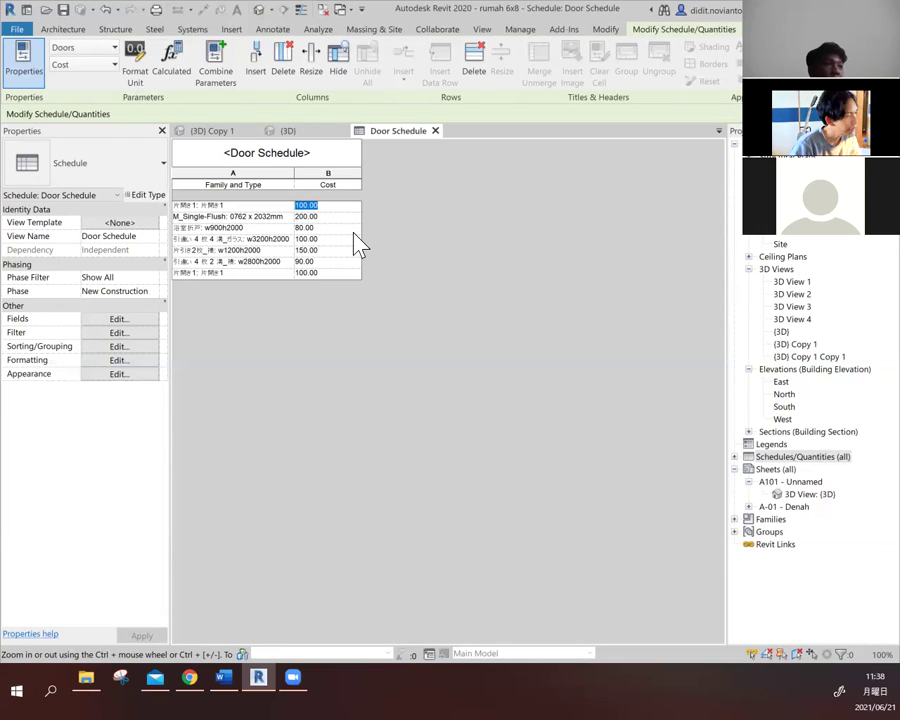
text(200)
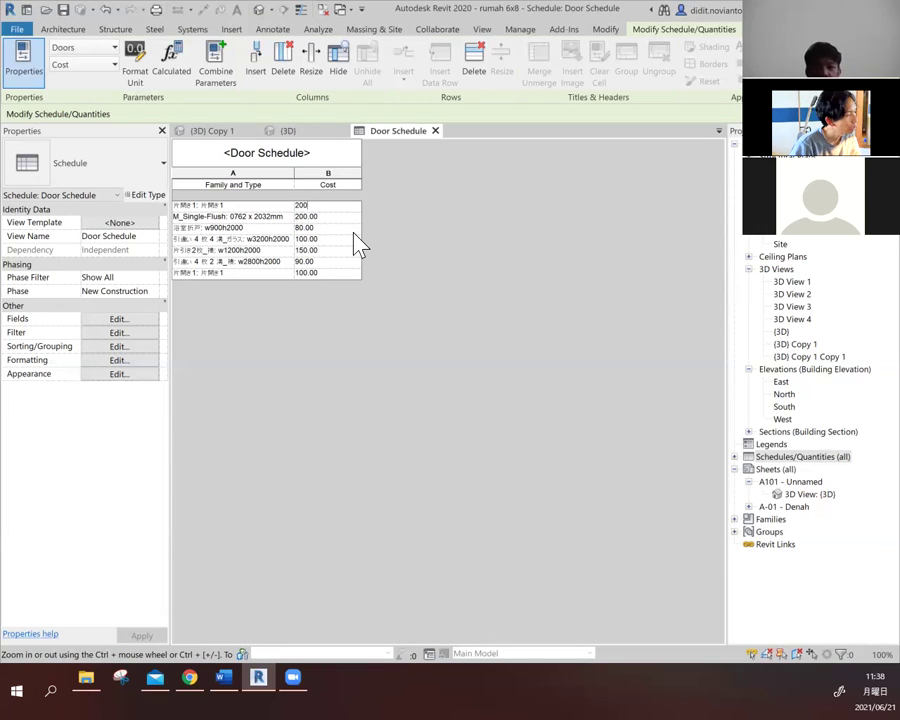
text(0000)
key(Return)
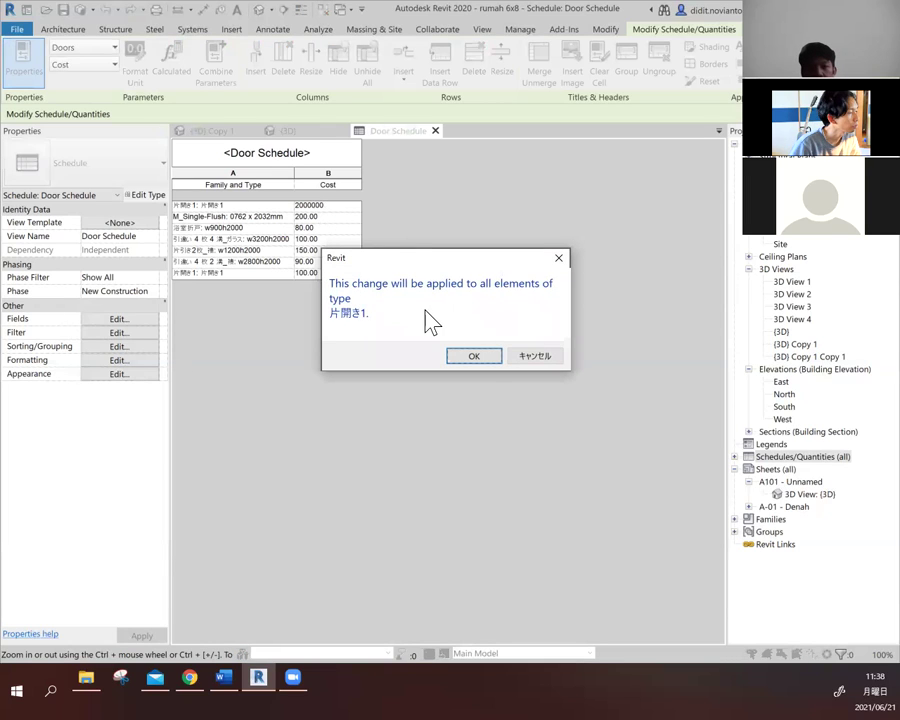
click(474, 356)
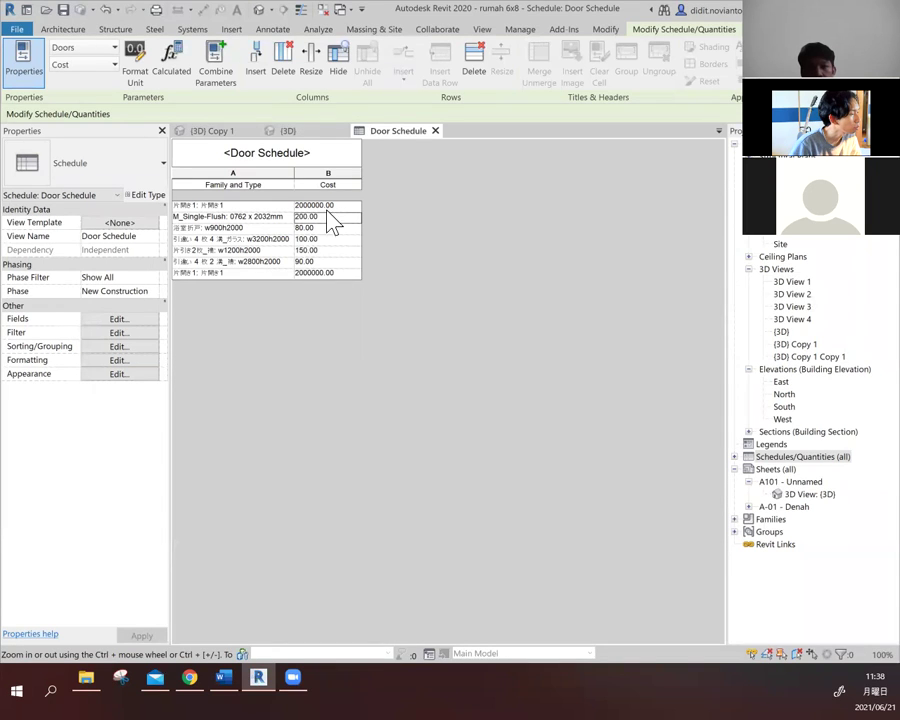
click(280, 206)
click(289, 272)
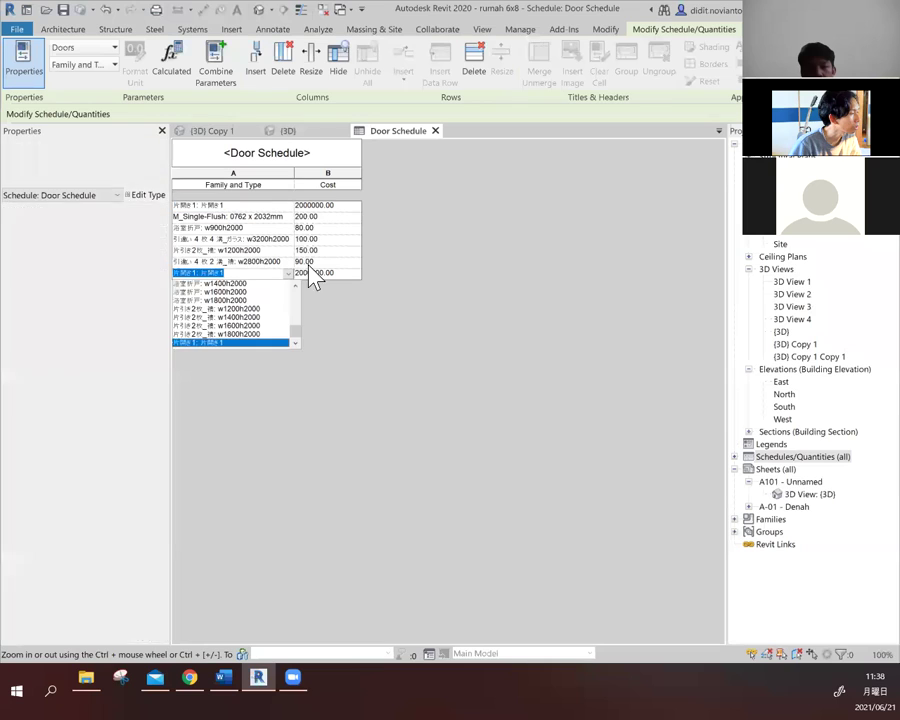
click(337, 215)
double_click(341, 215)
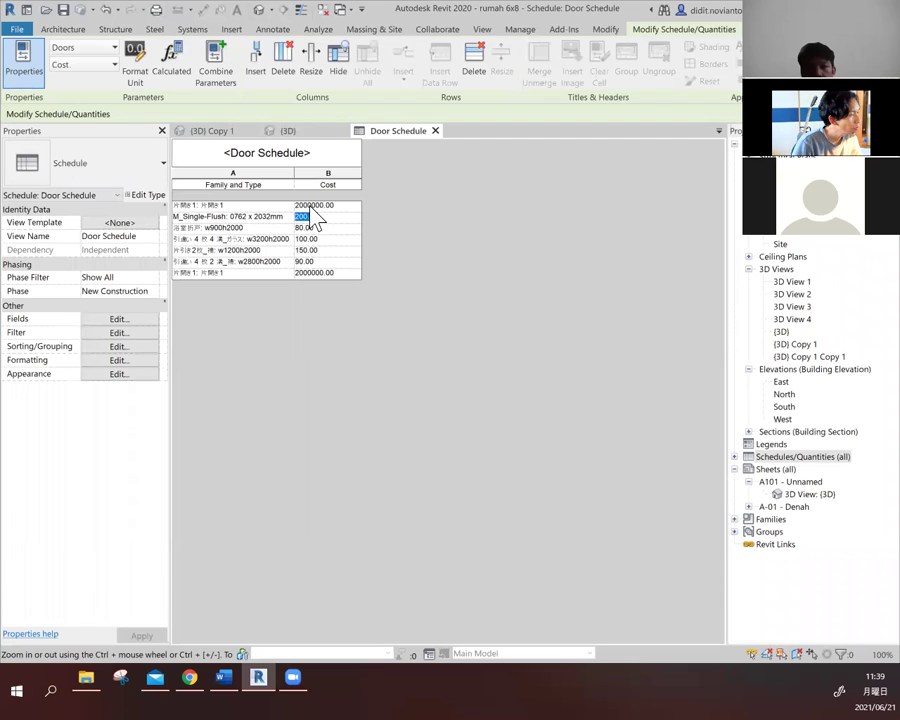
double_click(317, 204)
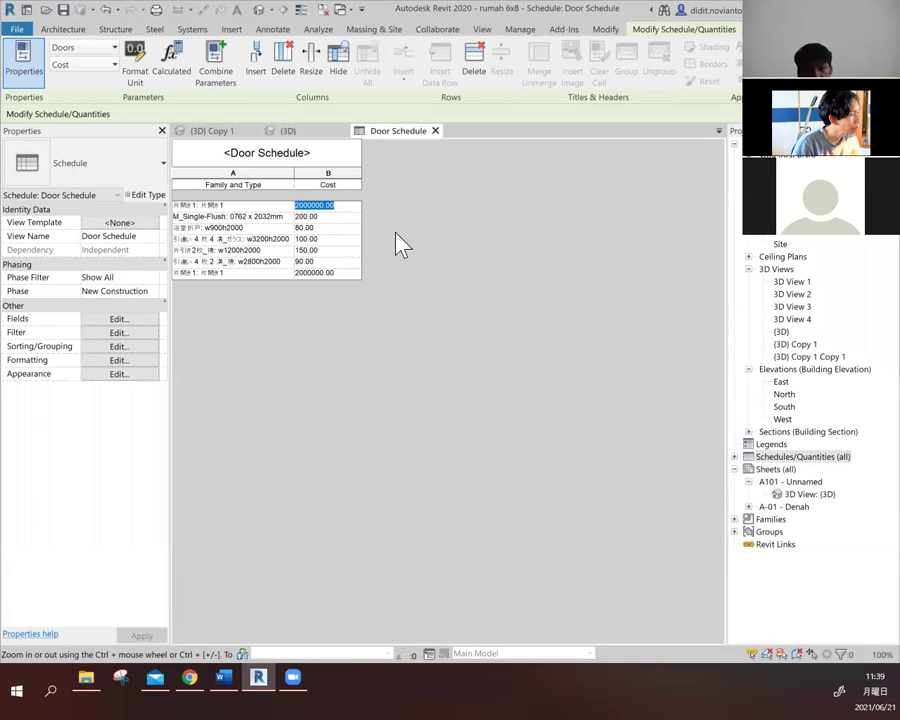
- Set the cost of door type M_Single-Flush: 0762 x 2032mm to 1000000 for all elements of that type
click(326, 216)
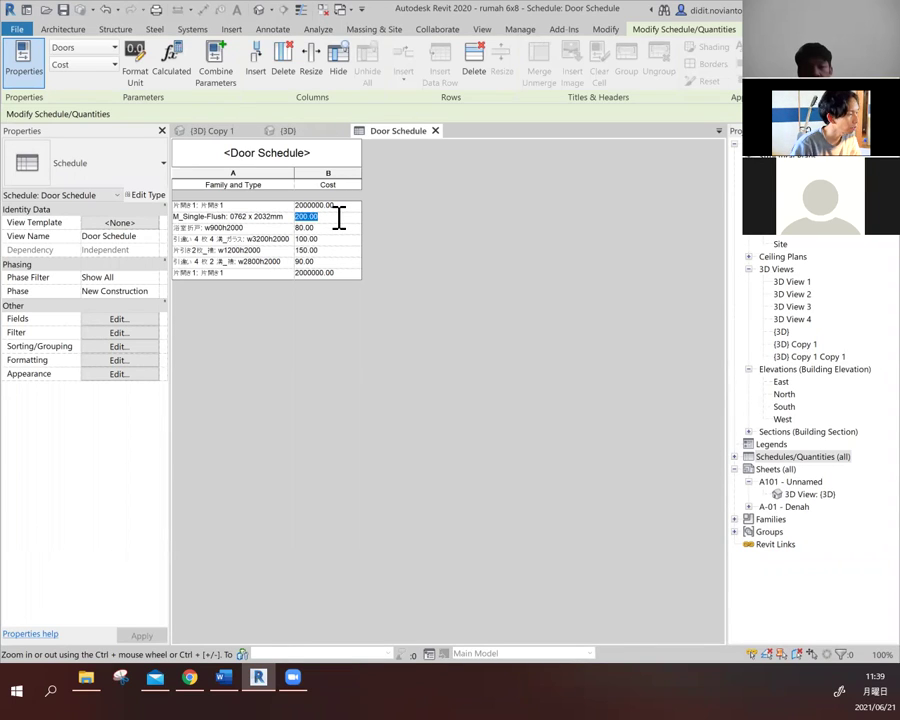
text(1)
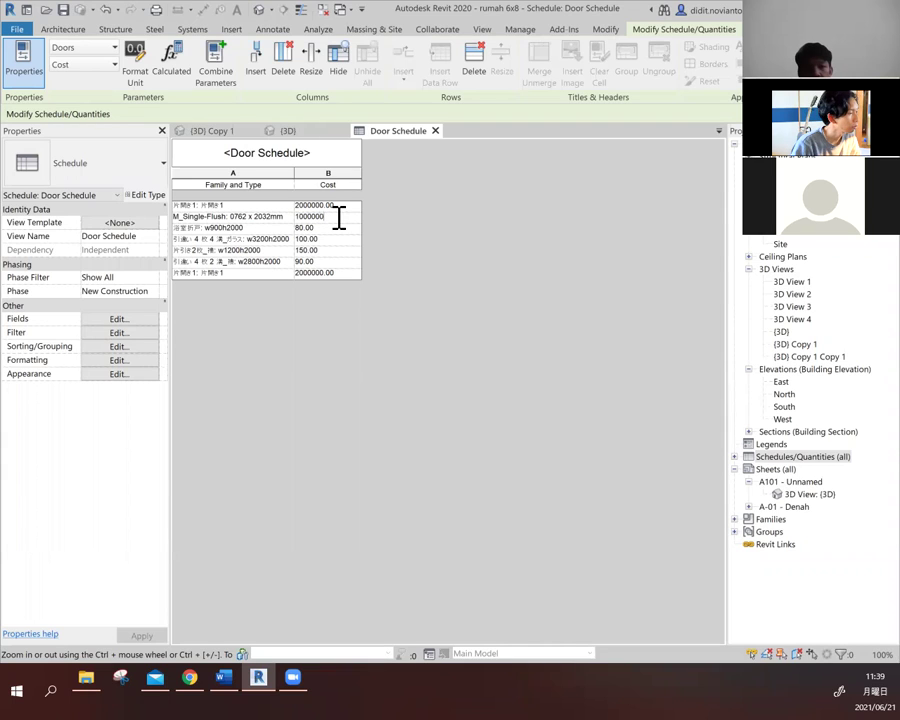
key(Return)
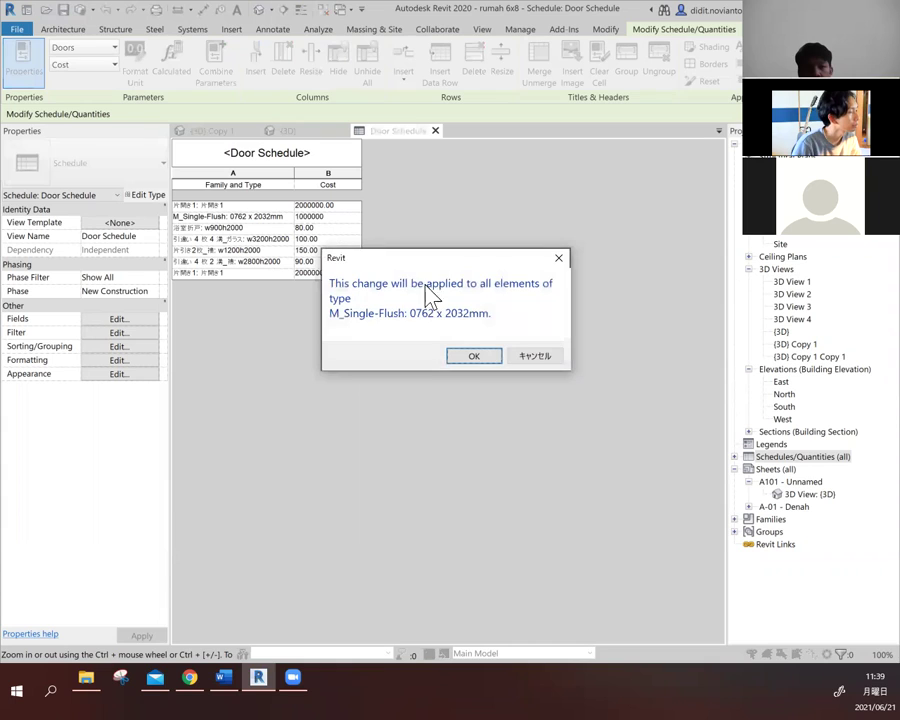
click(474, 357)
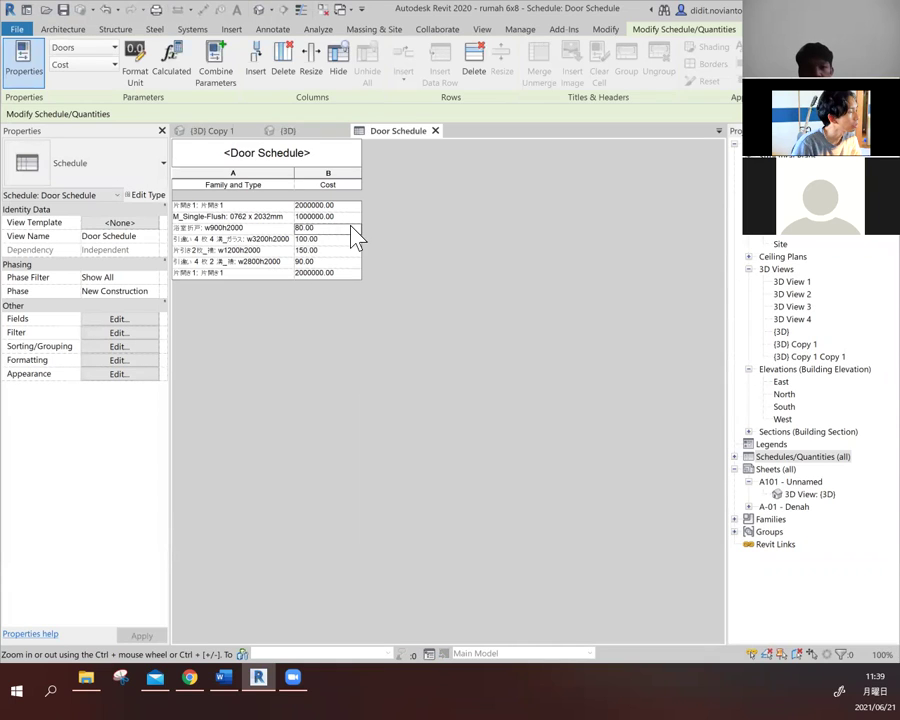
click(333, 249)
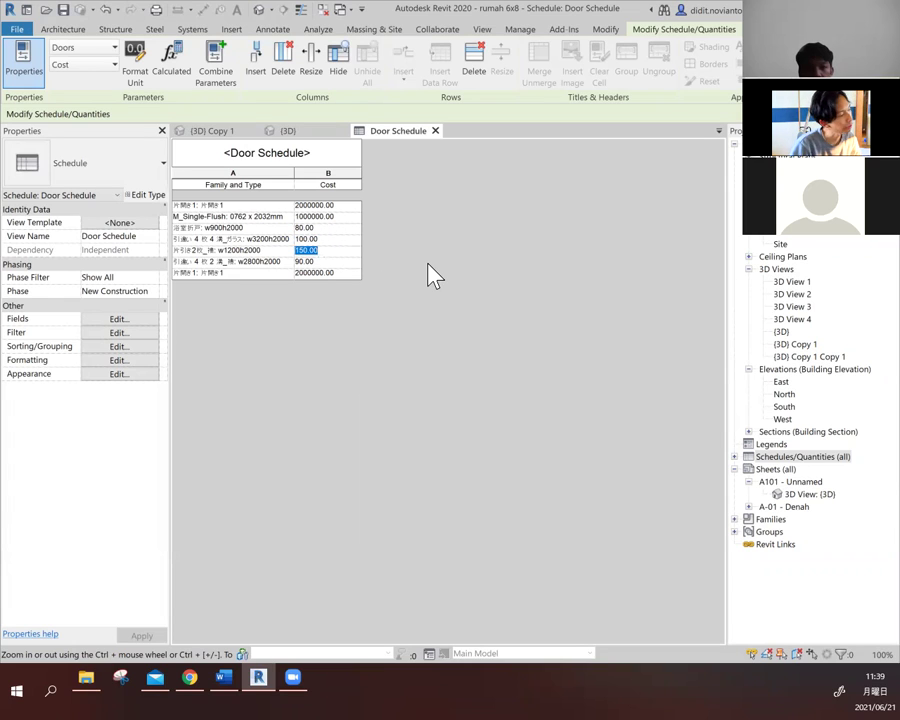
click(314, 216)
click(347, 237)
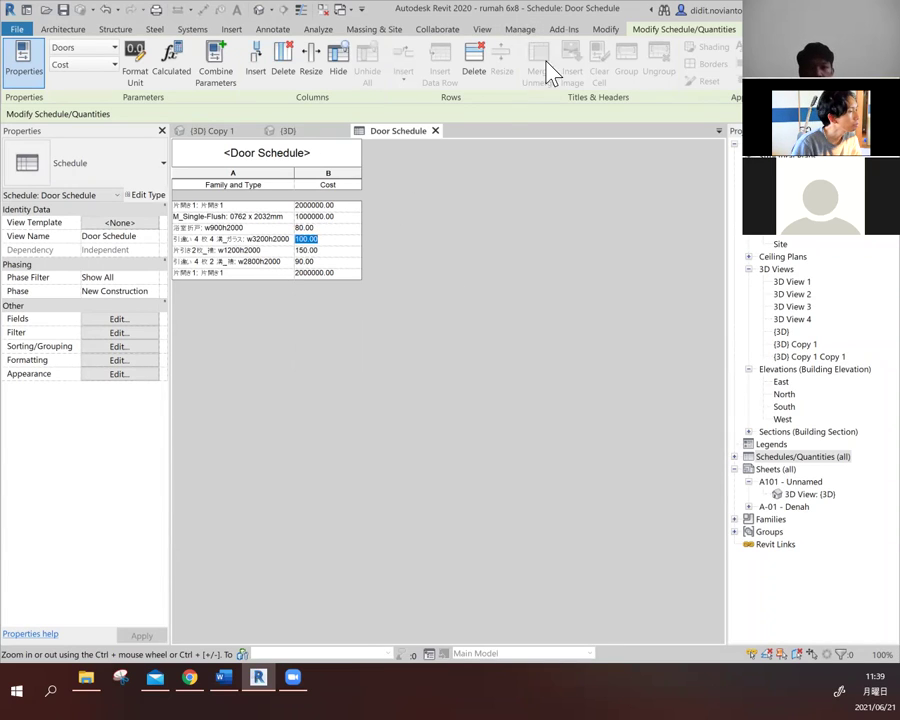
- Set the currency unit symbol to $ in the project units
click(519, 40)
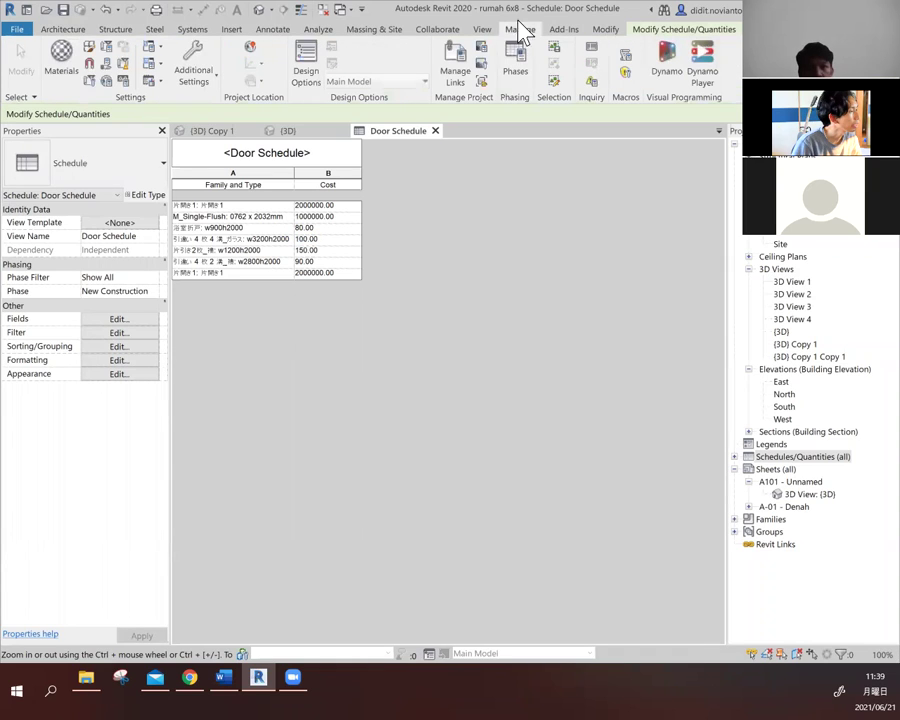
click(122, 80)
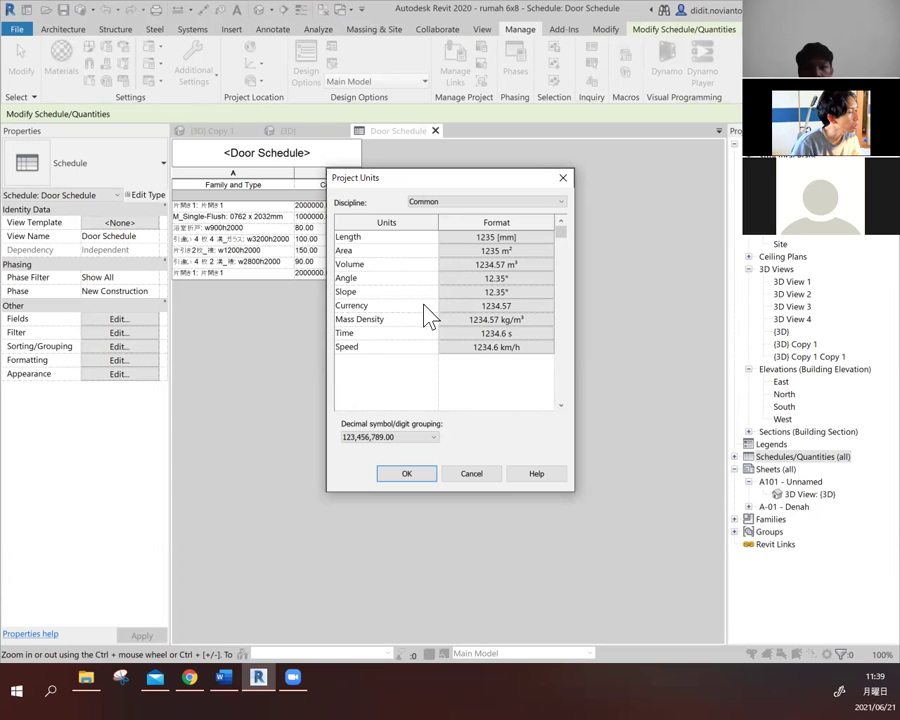
click(494, 306)
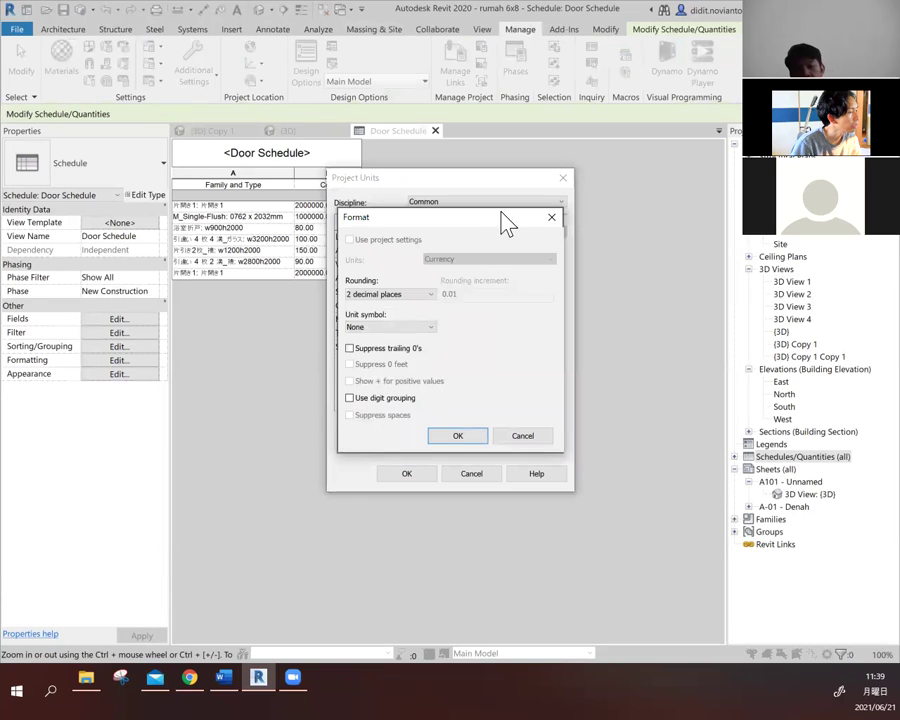
drag(512, 224, 541, 244)
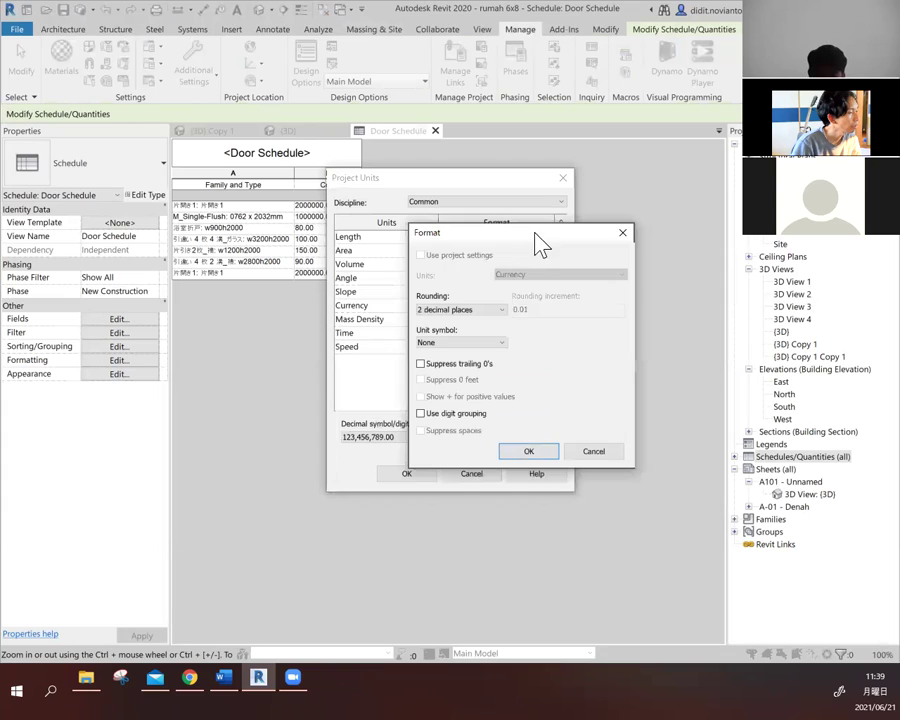
click(455, 344)
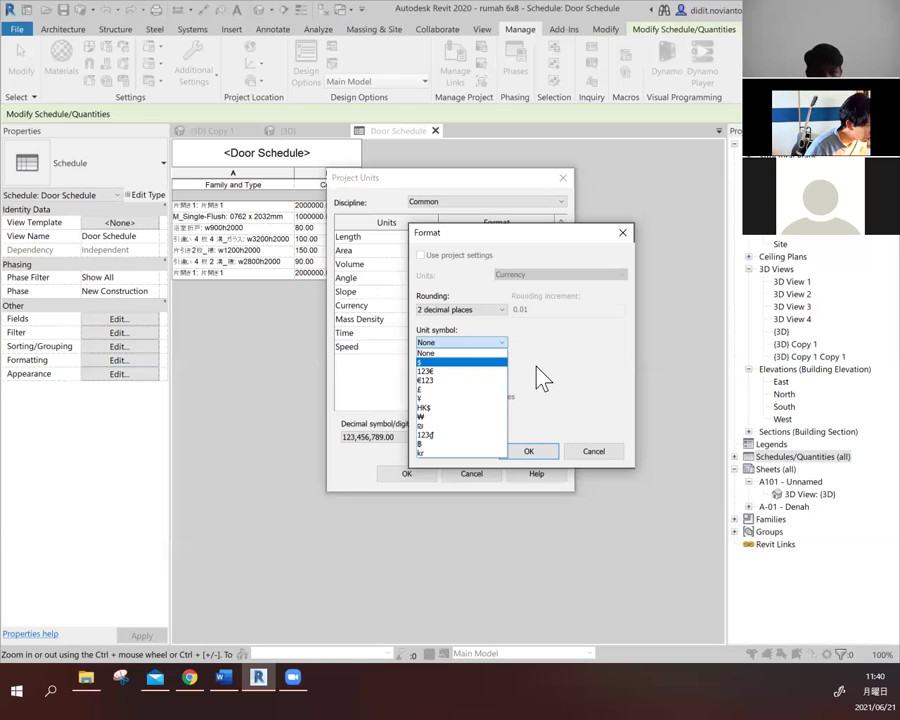
click(462, 363)
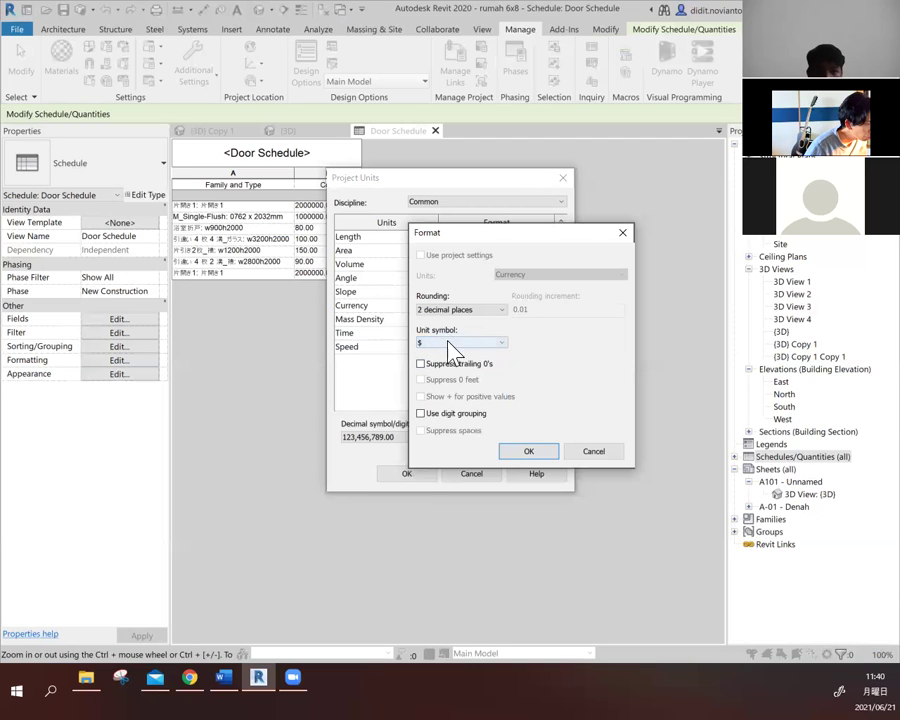
click(531, 452)
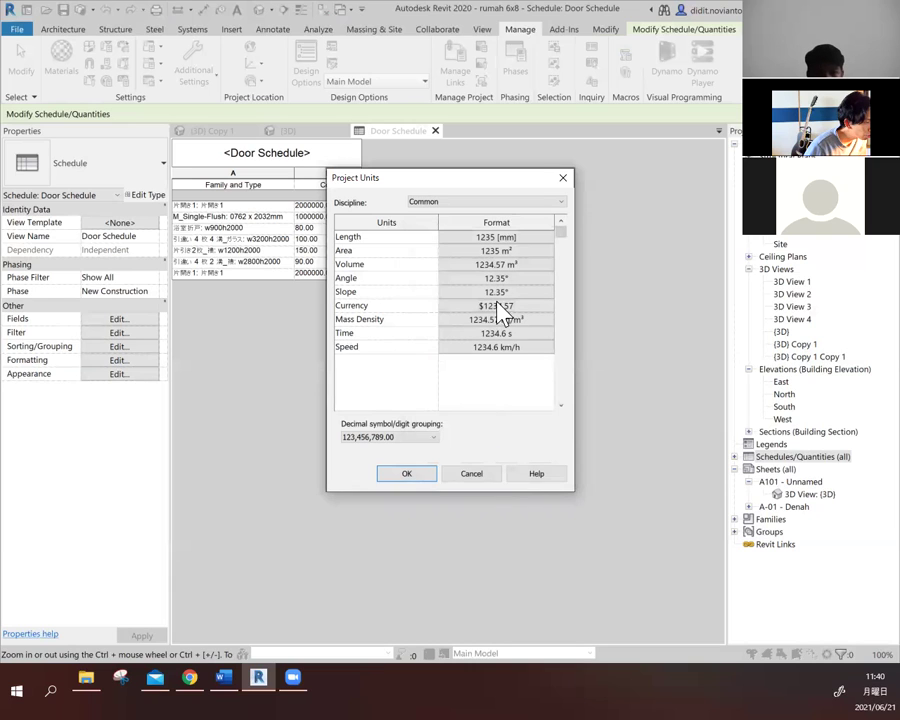
click(423, 475)
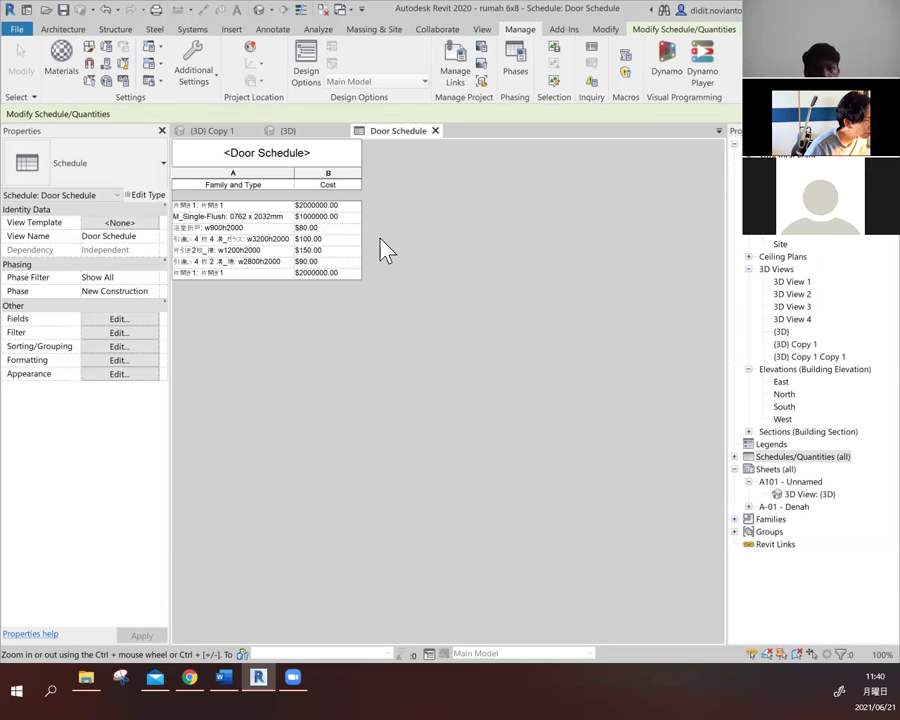
- Set the currency unit symbol back to None in the project units
click(121, 82)
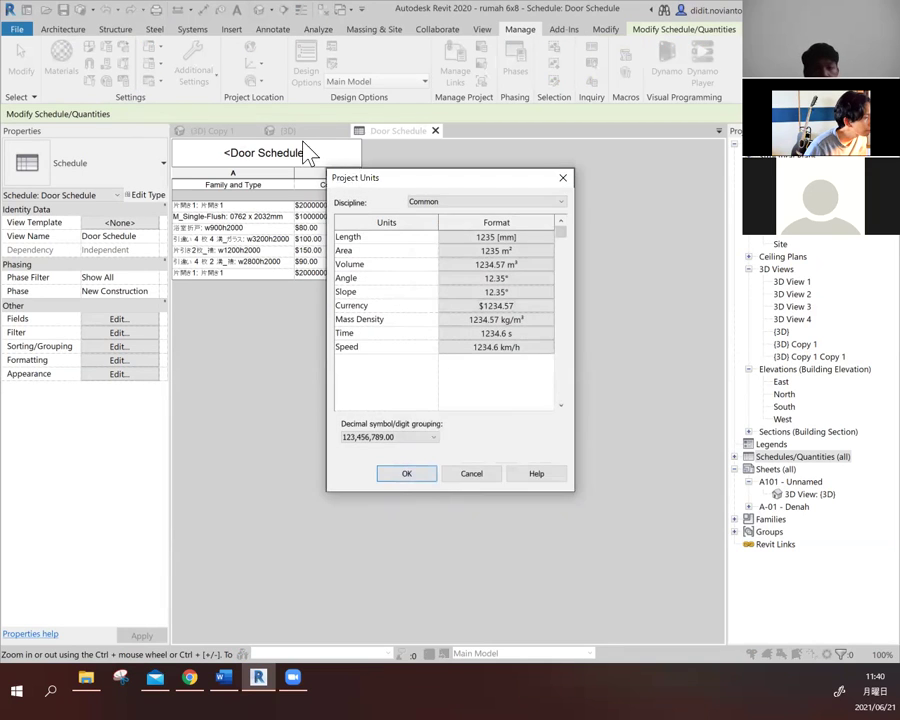
click(515, 306)
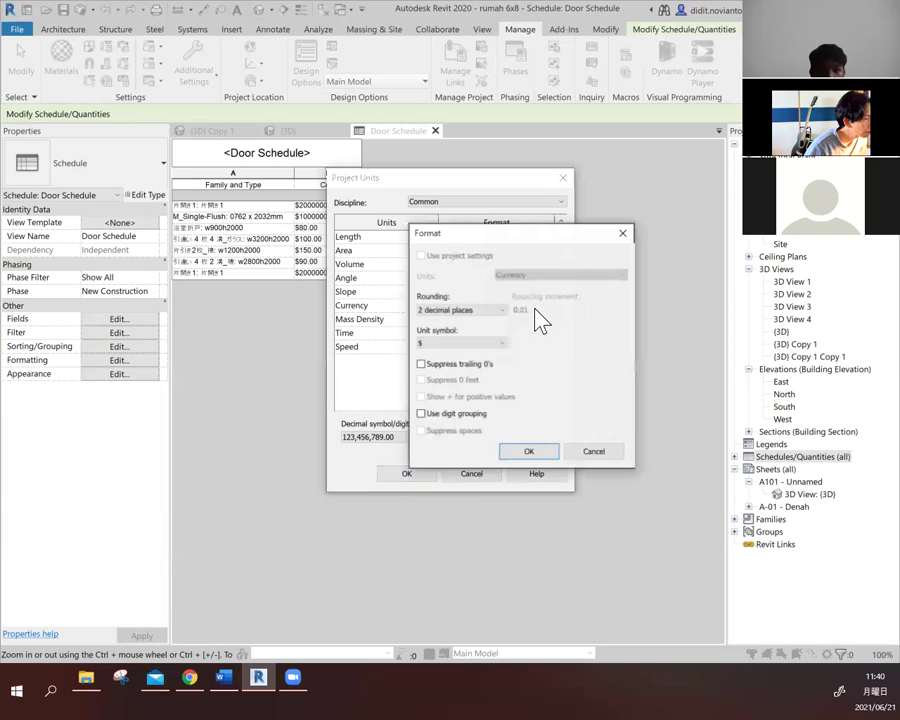
click(488, 345)
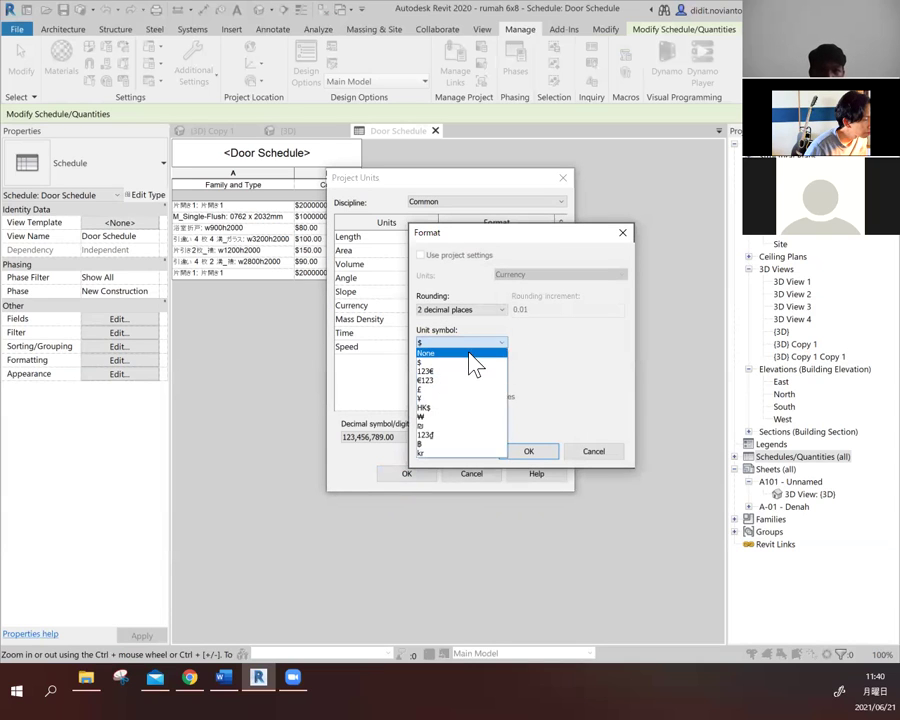
click(474, 354)
click(529, 451)
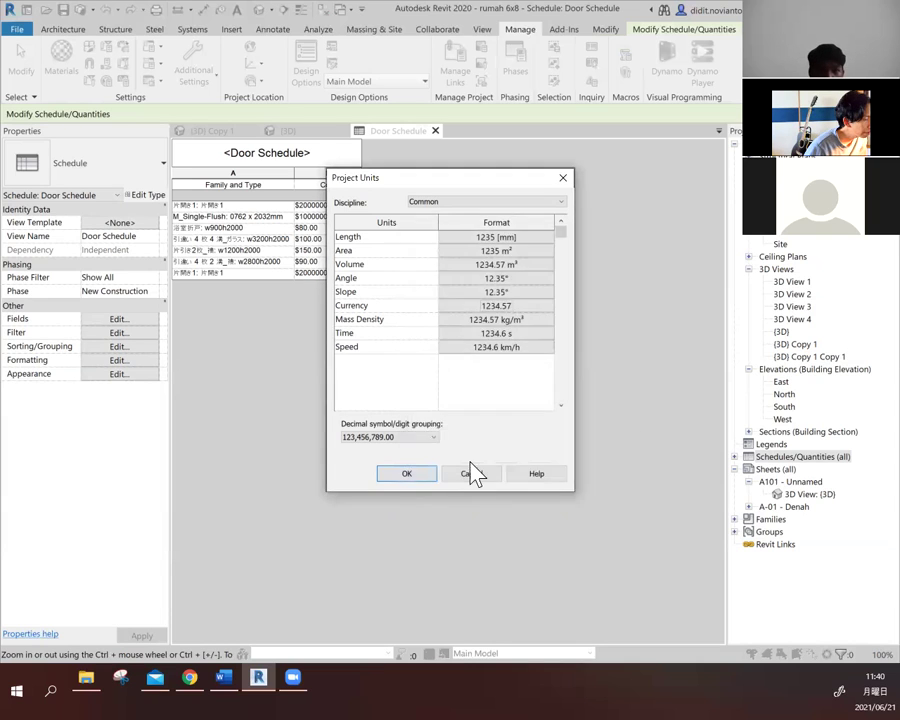
click(408, 476)
click(328, 239)
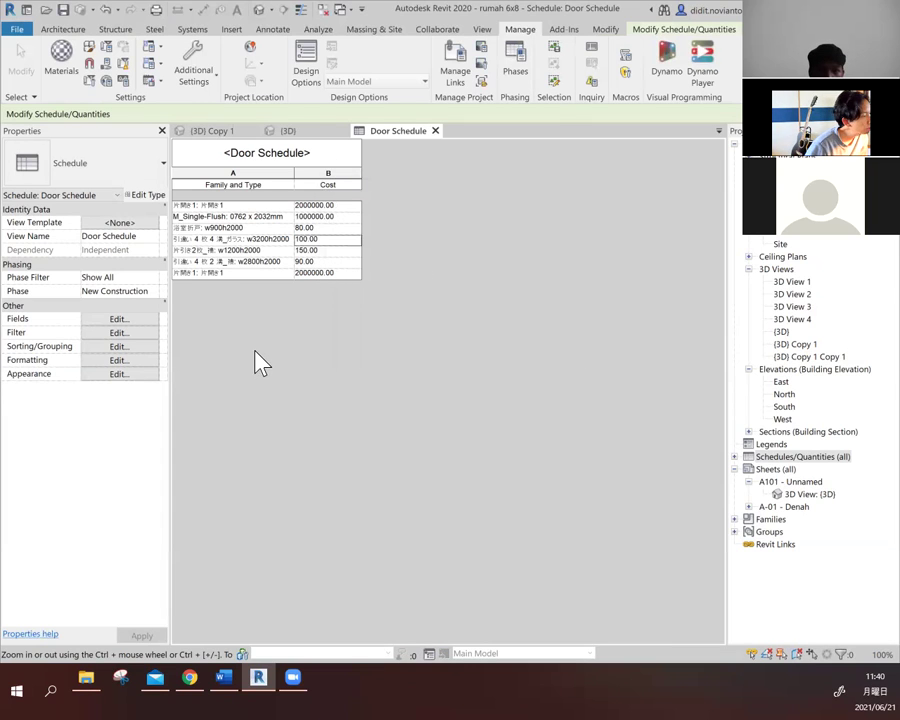
click(310, 250)
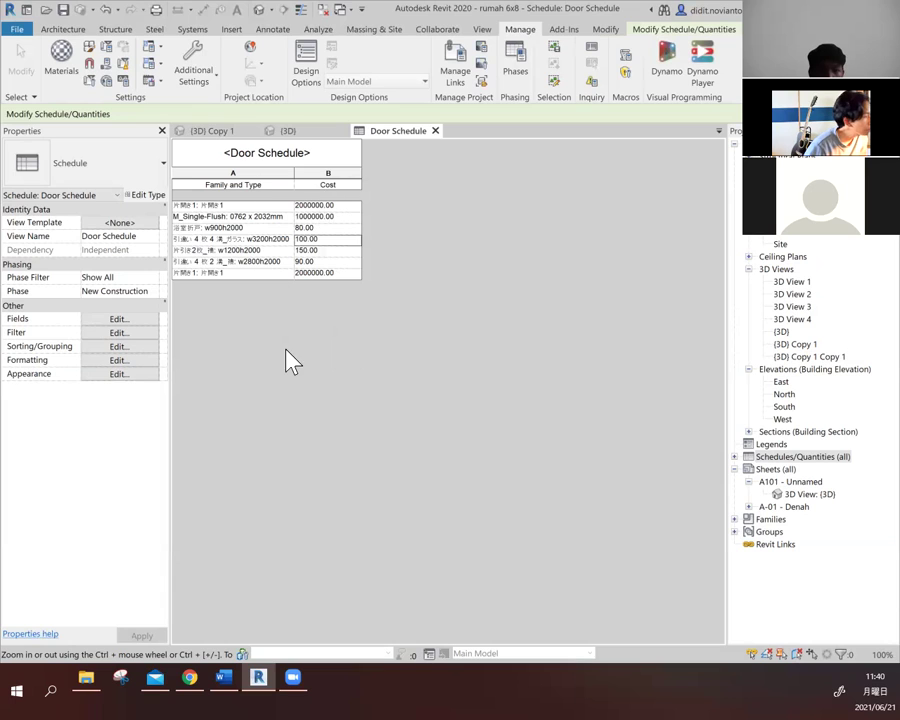
- Open the door schedule's properties and examine its filter, sorting/grouping, formatting and appearance settings
click(132, 333)
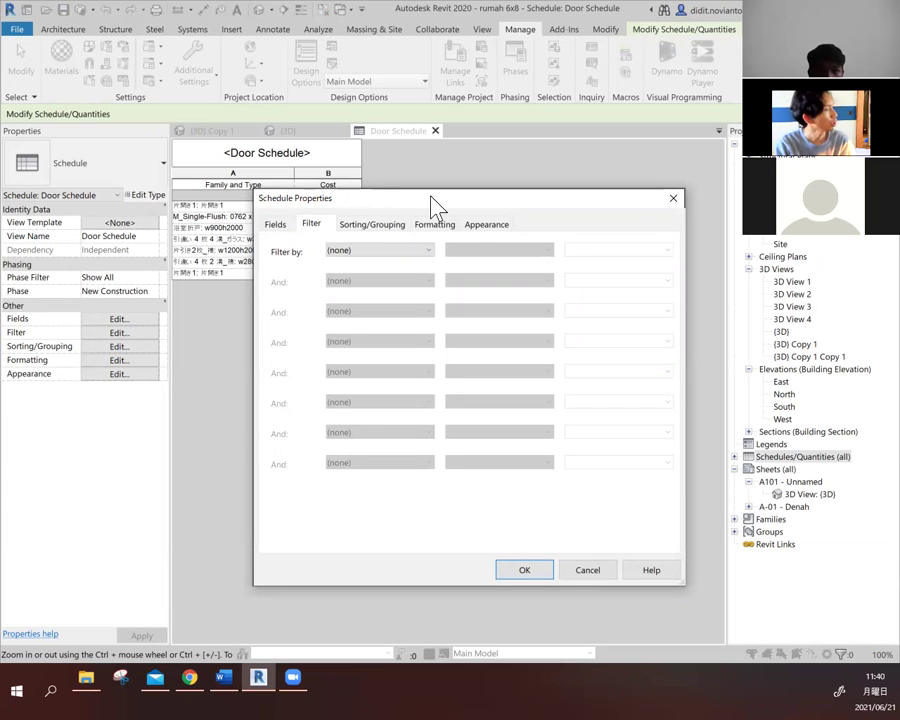
drag(432, 207, 436, 216)
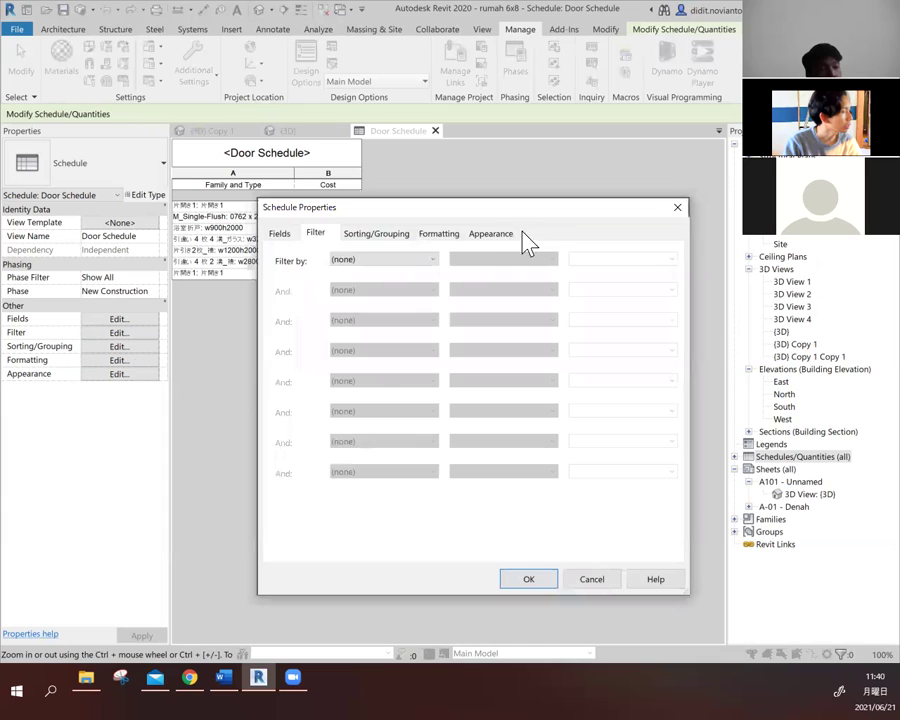
click(467, 238)
click(438, 236)
click(378, 236)
click(316, 235)
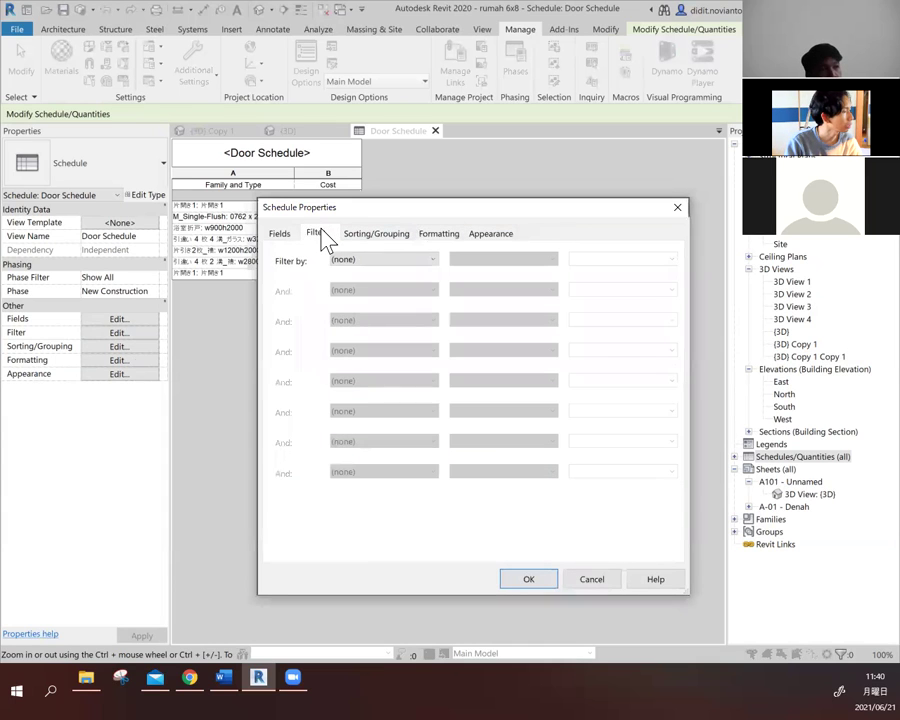
click(390, 234)
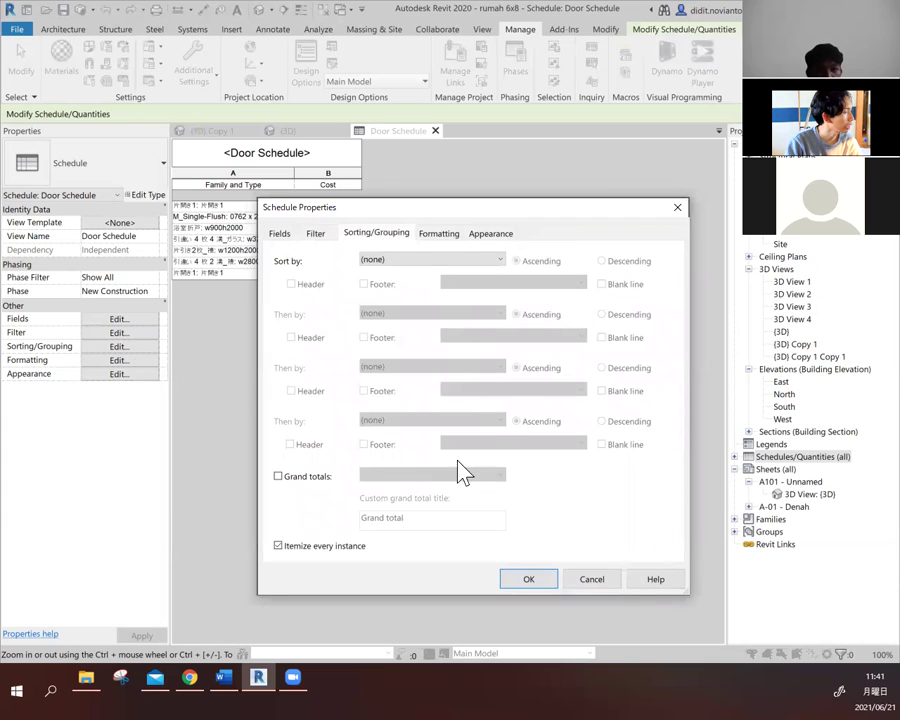
click(279, 477)
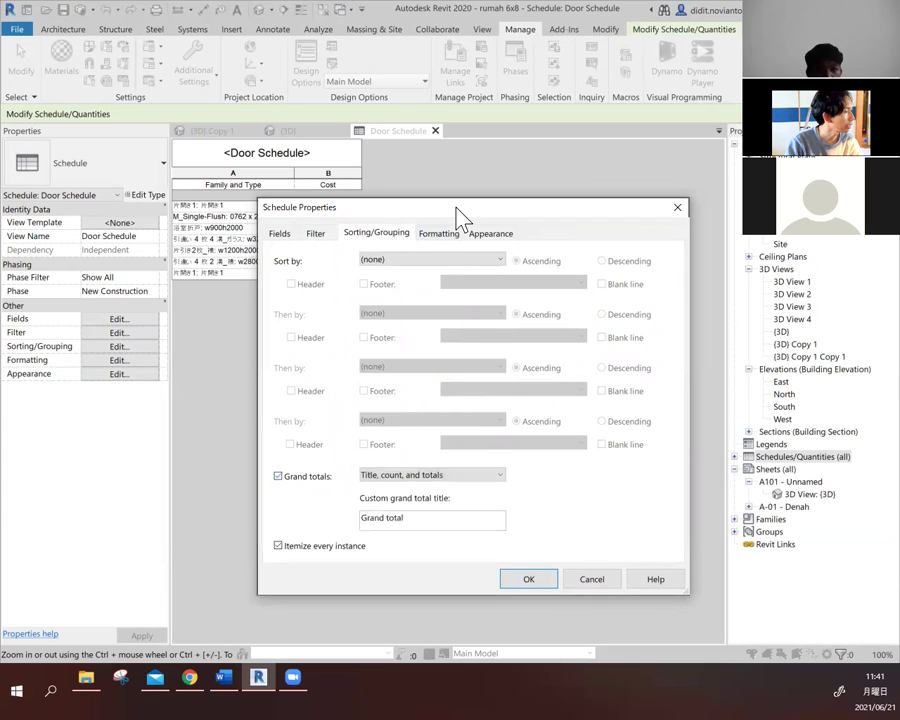
drag(457, 218, 452, 165)
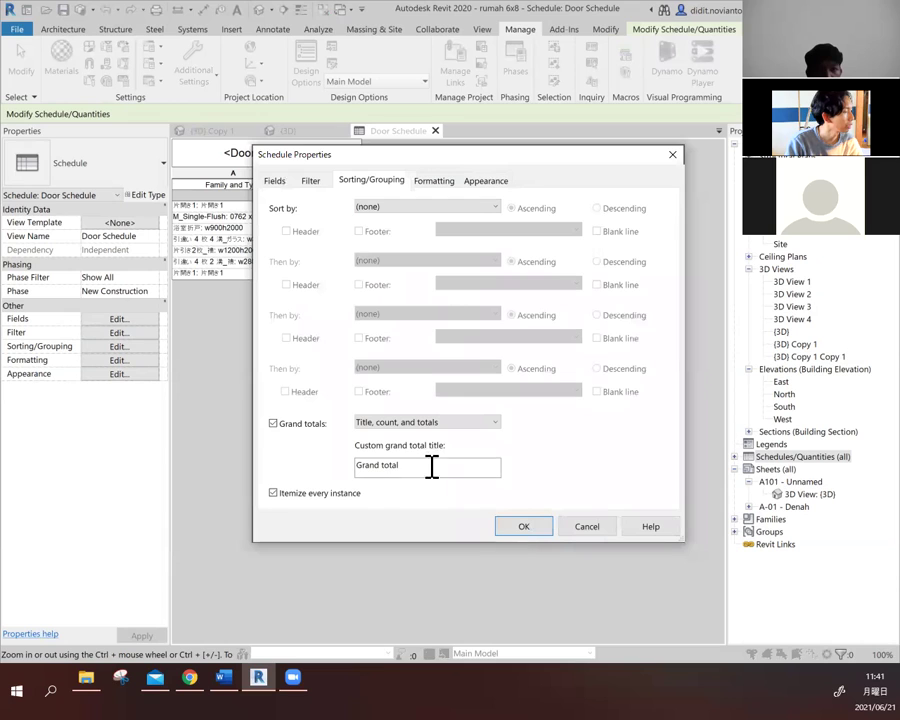
click(308, 425)
- Set the Cost field's formatting to Calculate totals and apply it to the door schedule
click(434, 181)
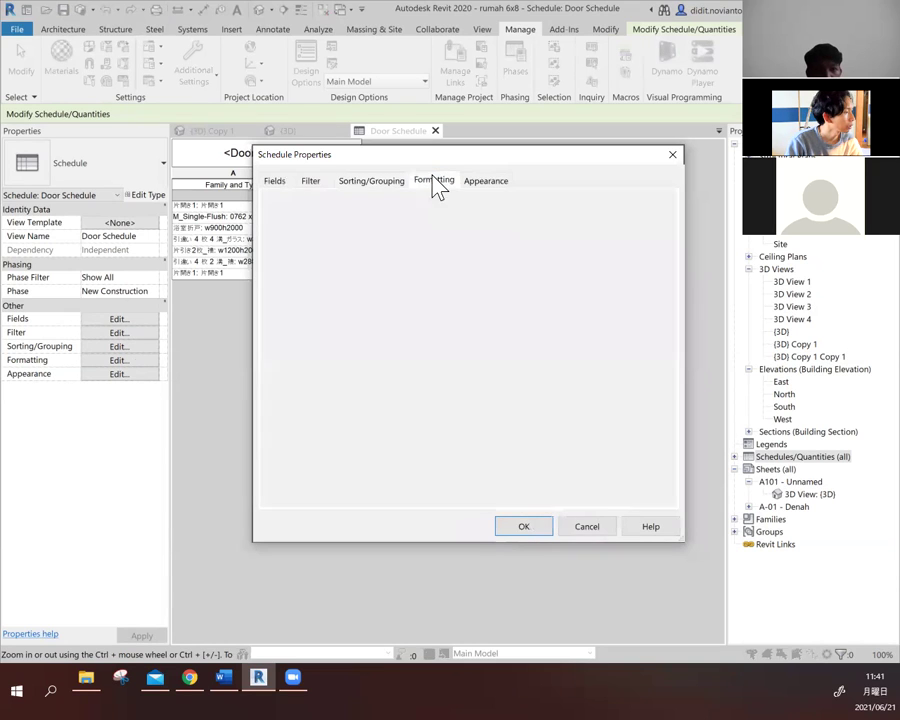
click(295, 231)
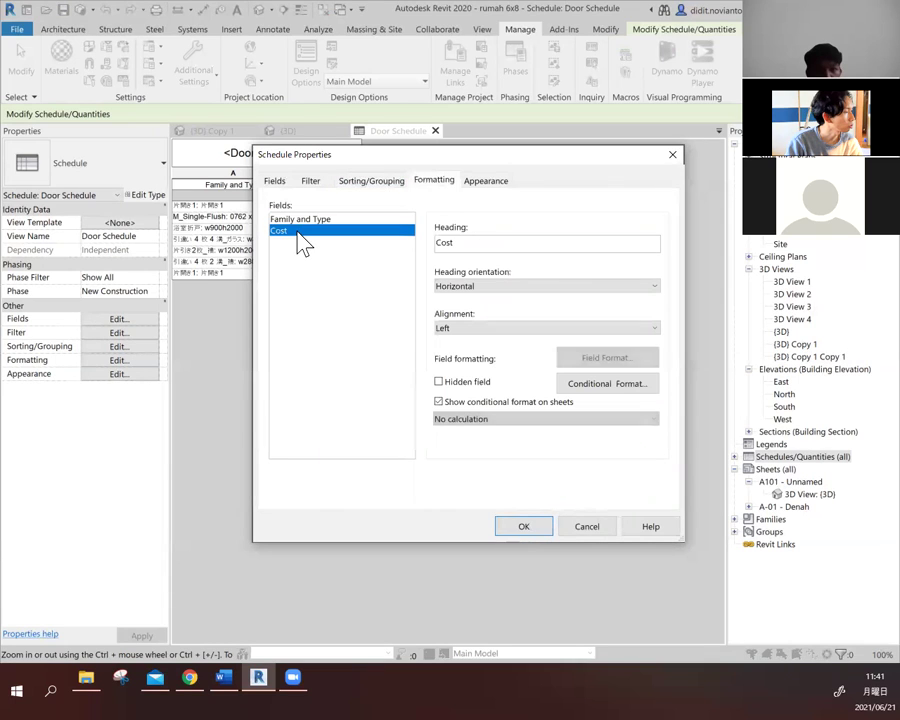
click(500, 419)
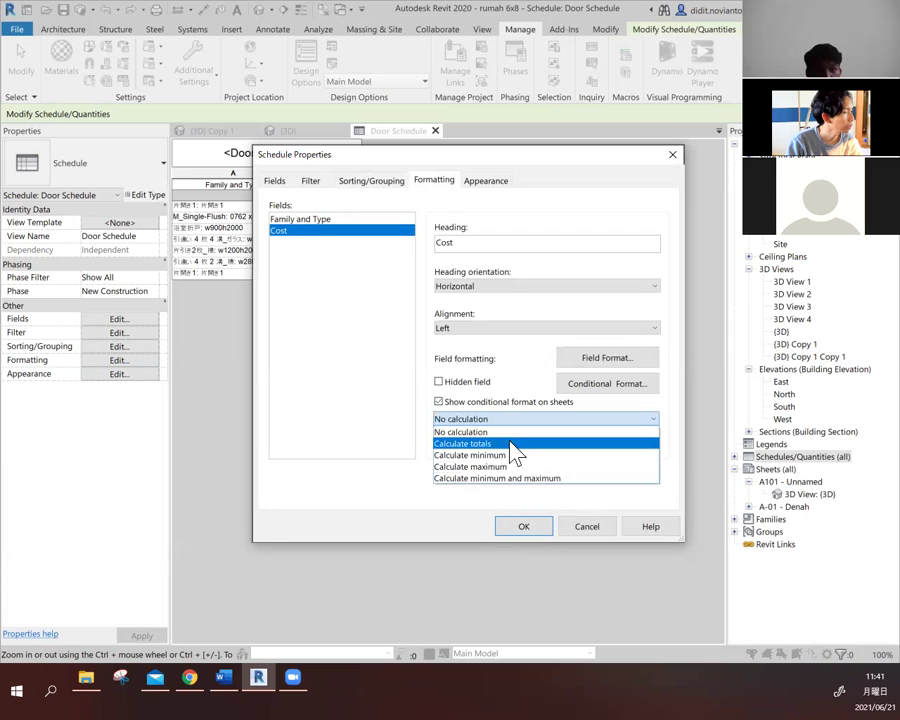
click(512, 445)
click(524, 527)
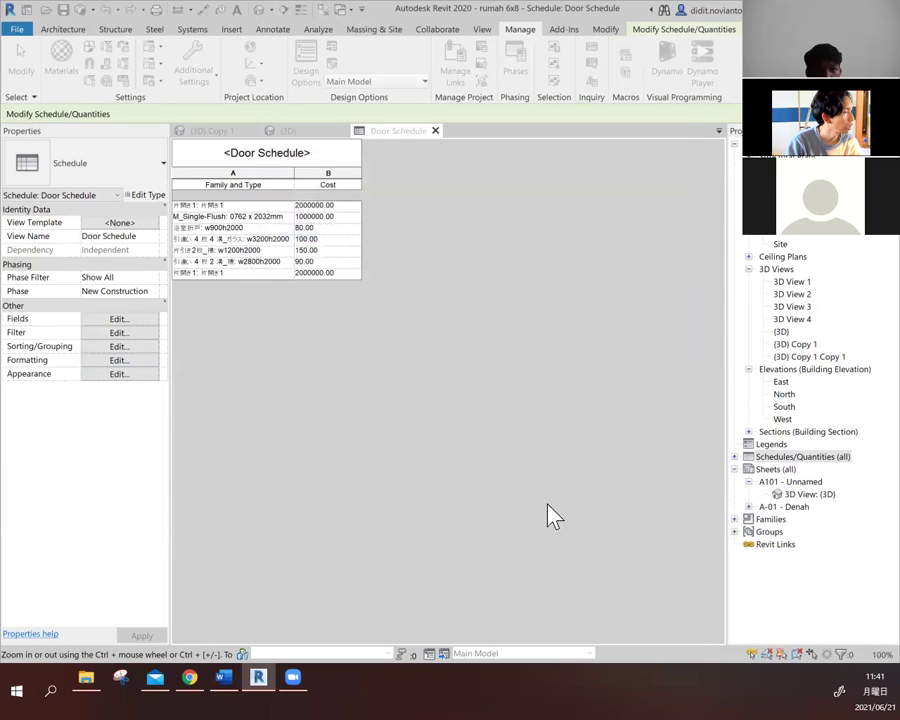
click(340, 240)
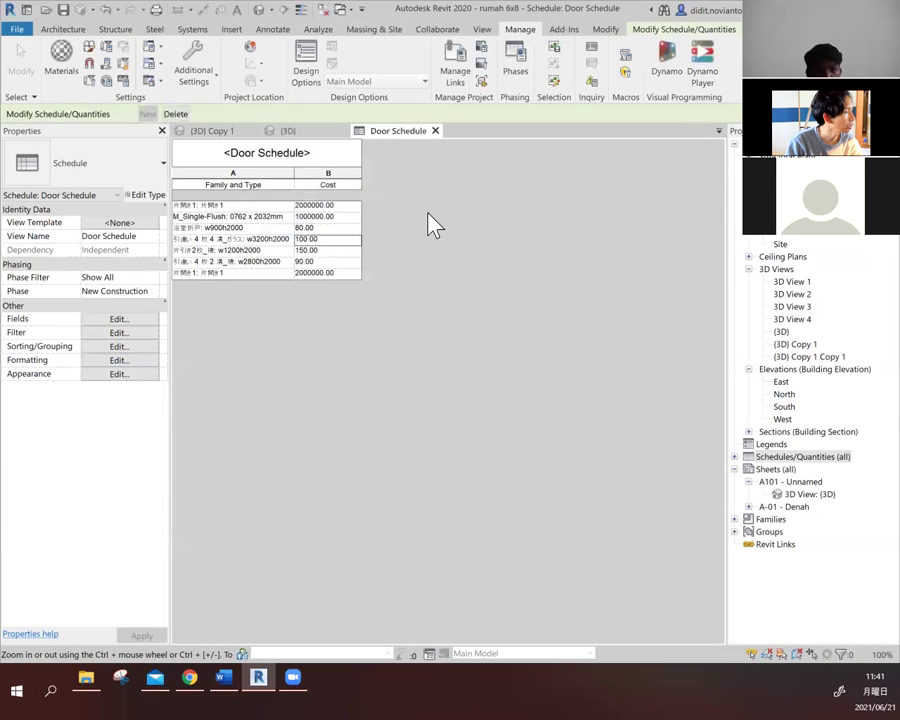
click(333, 274)
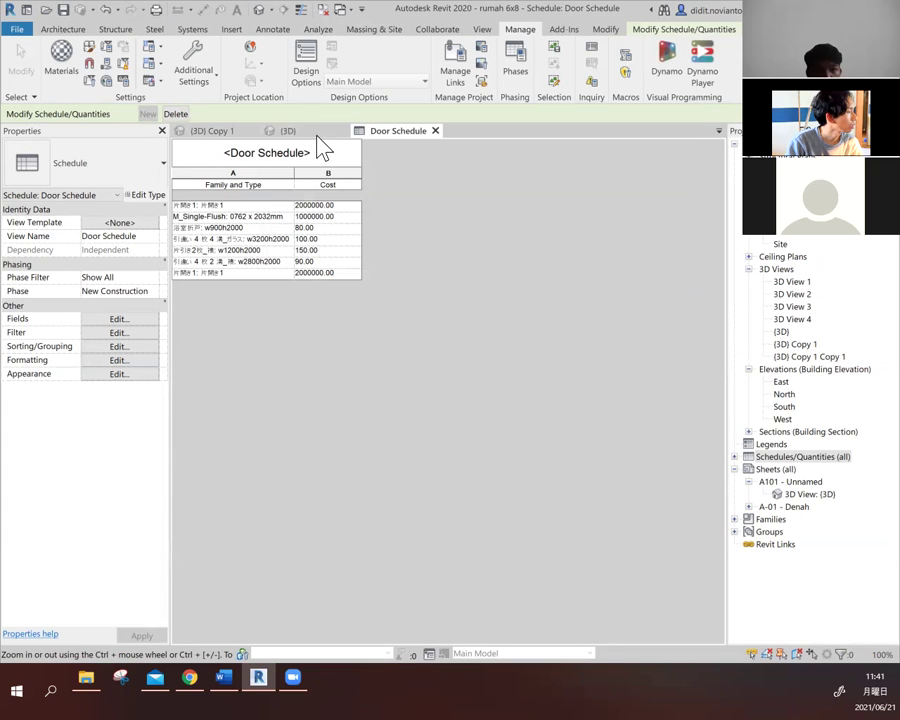
- Enable grand totals with title, count, and totals in the door schedule's sorting and grouping settings
click(118, 332)
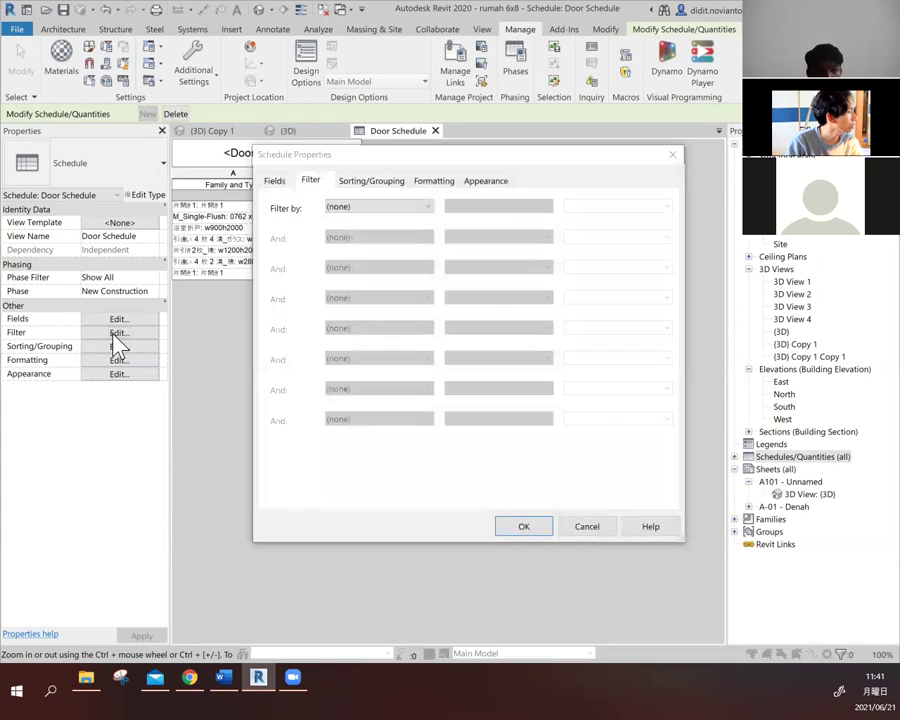
click(389, 194)
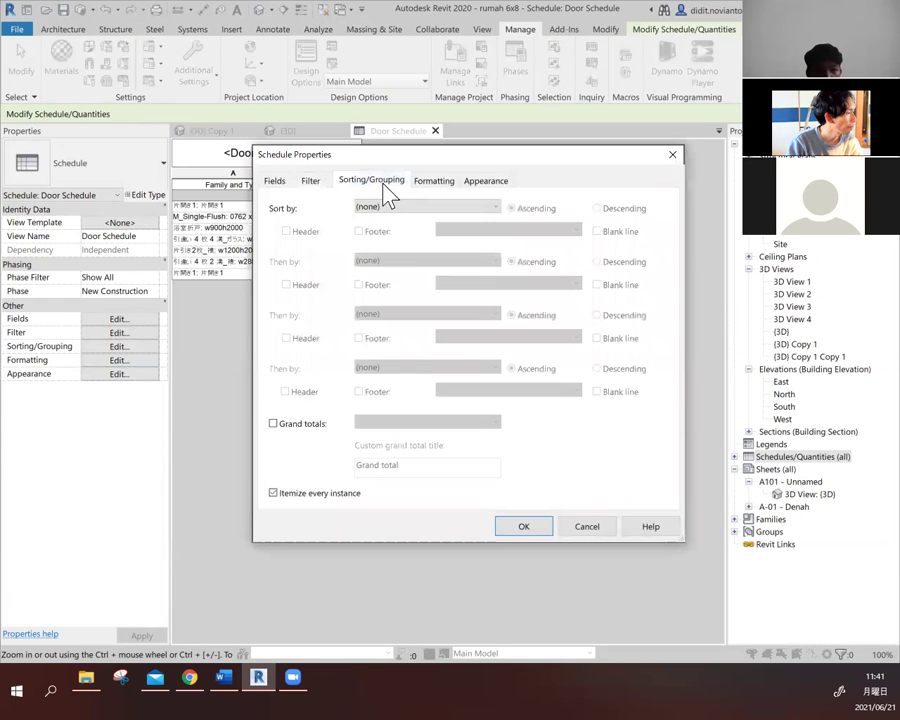
click(310, 425)
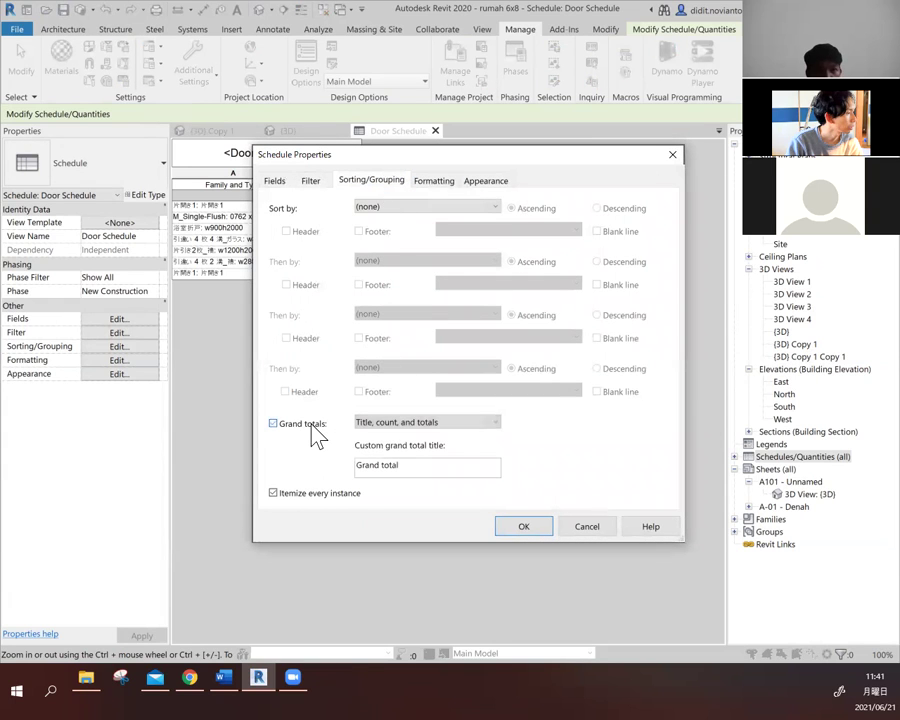
click(440, 182)
click(356, 232)
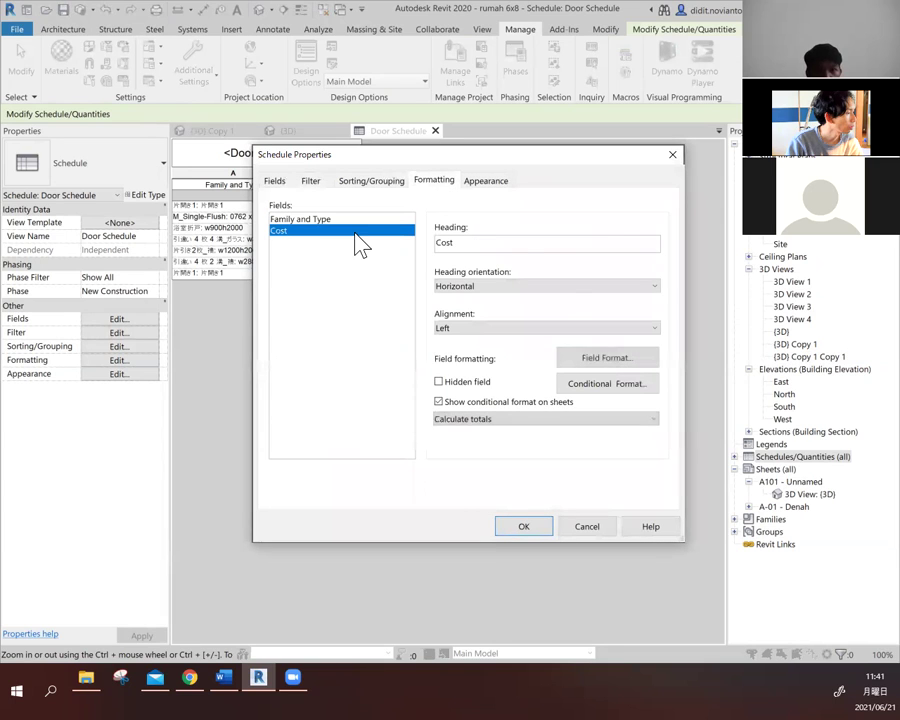
click(535, 528)
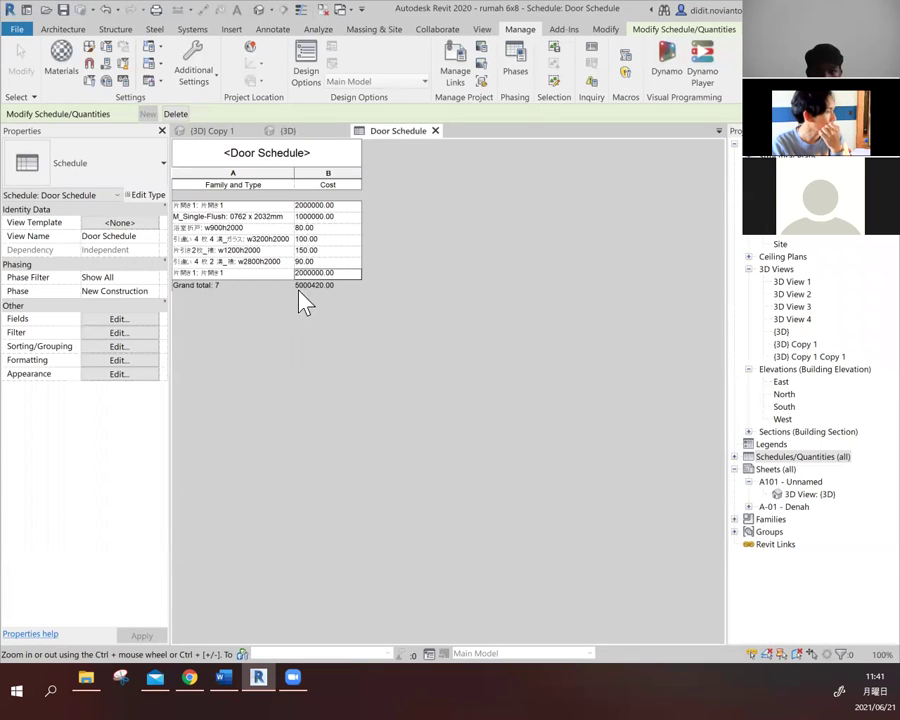
- Set the cost of door type 浴室折戸: w900h2000 to 800000 for all elements of that type
click(328, 229)
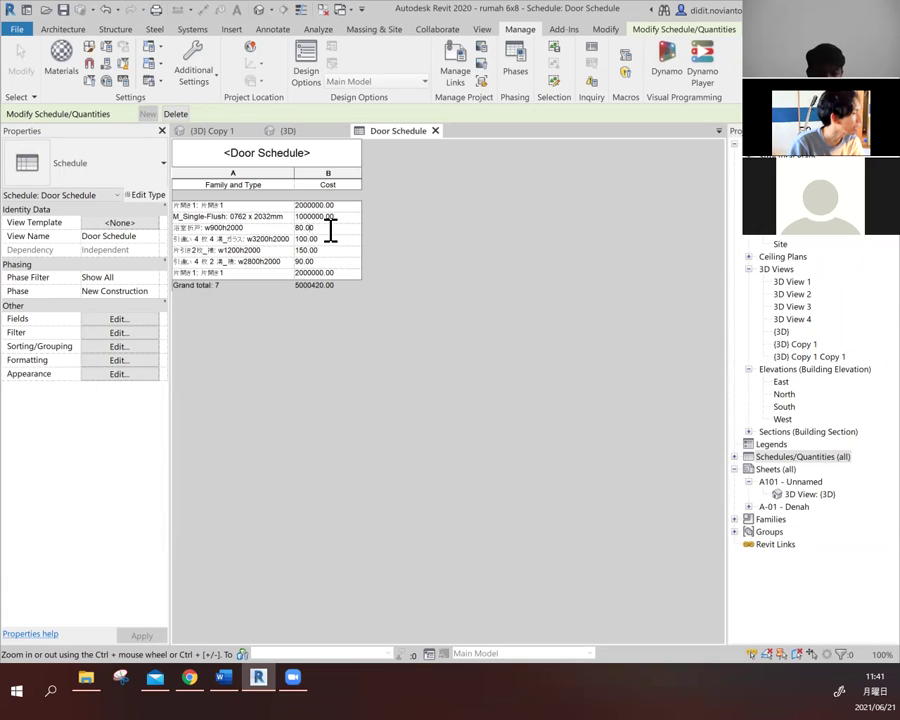
text(80)
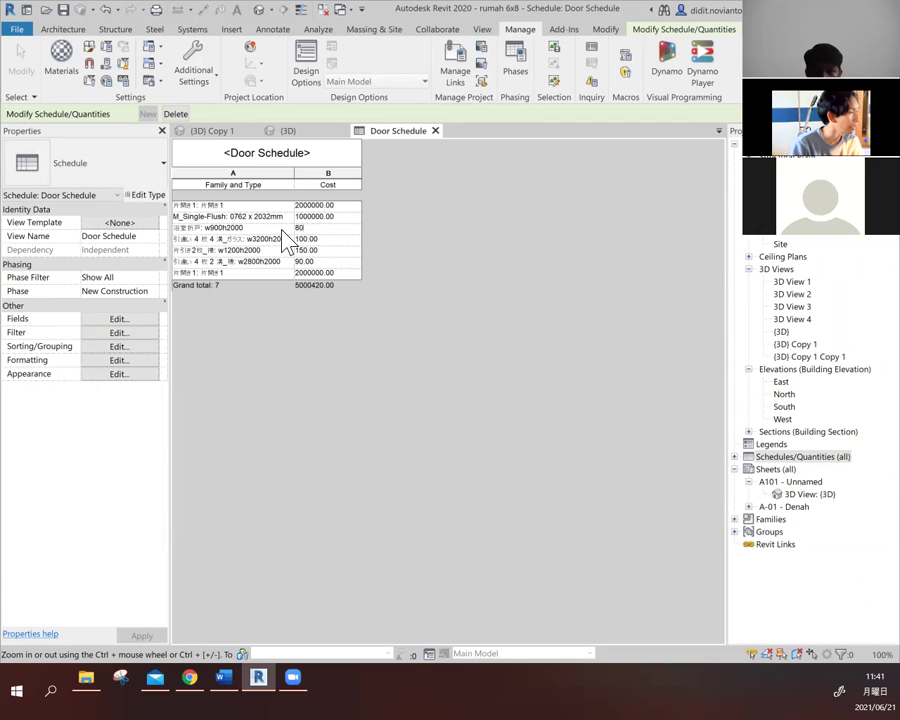
text(0000)
key(Return)
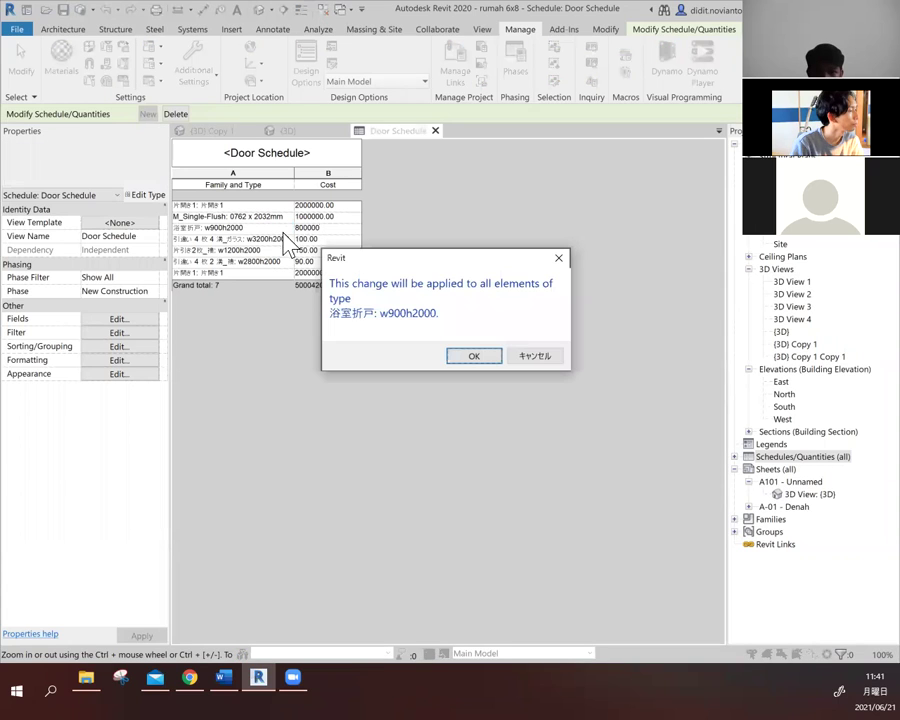
click(494, 356)
- Set the cost of door type 引違い 4 枚 4 溝_ガラス: w3200h2000 to 1500000 for all its elements
click(326, 238)
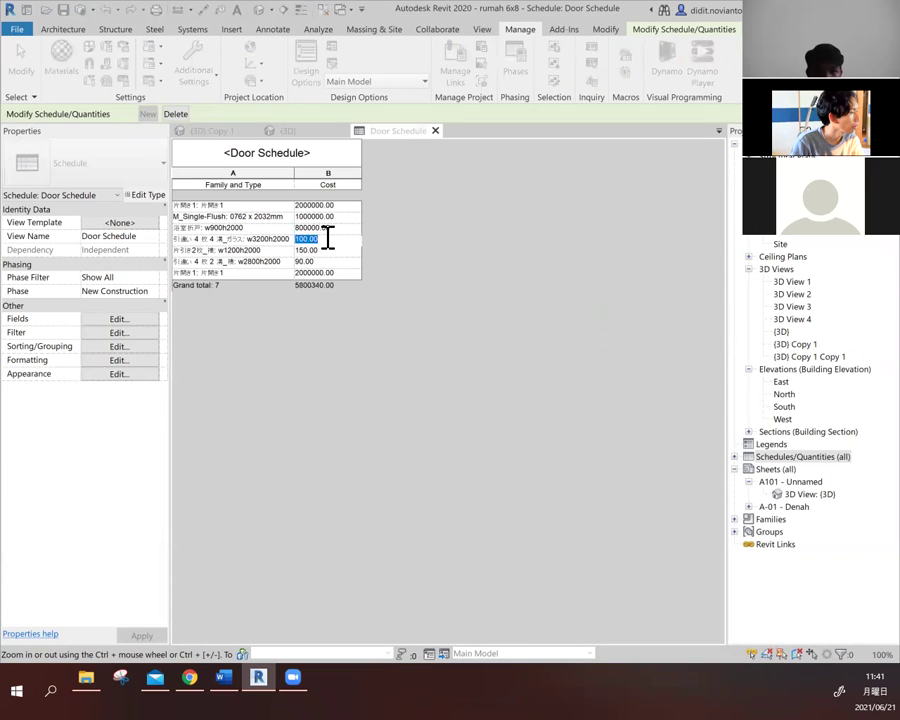
text(1)
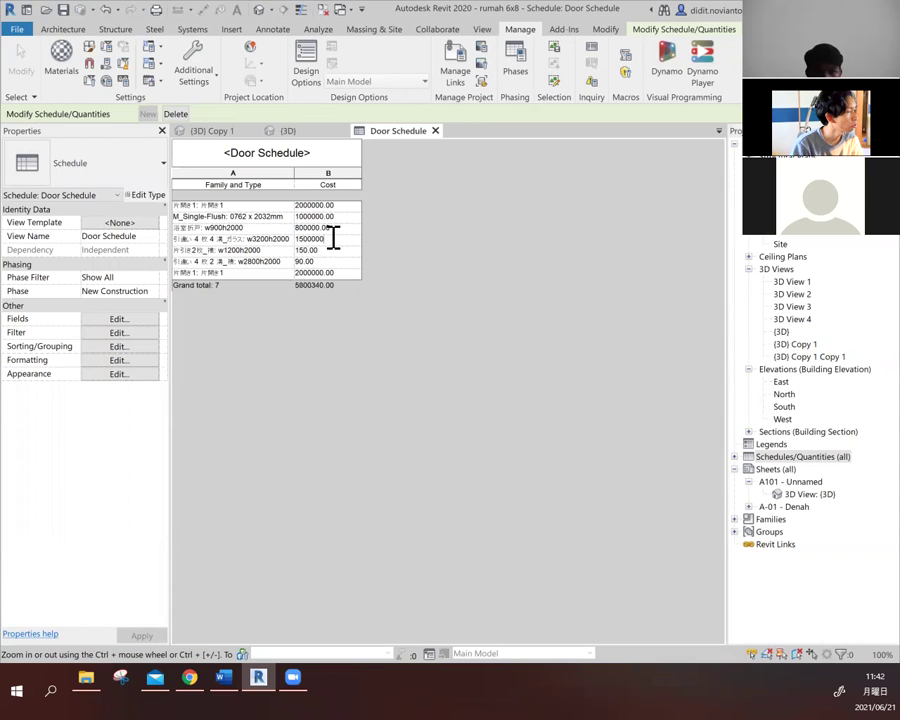
key(Return)
click(491, 352)
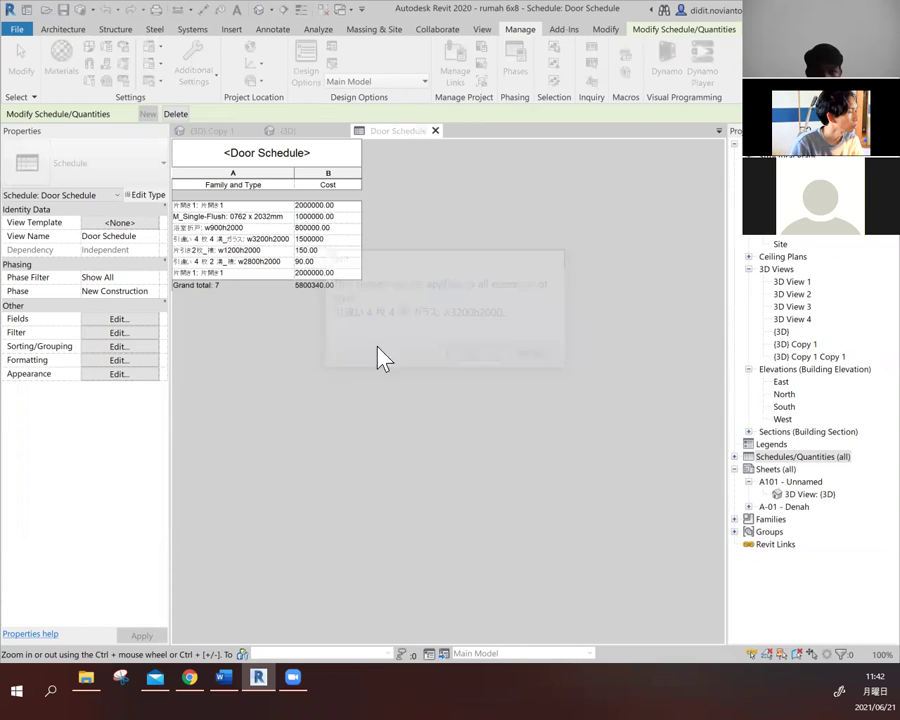
- Set the cost of door type 片引き2枚_襖: w1200h2000 to 1500000 for all elements of that type
click(333, 250)
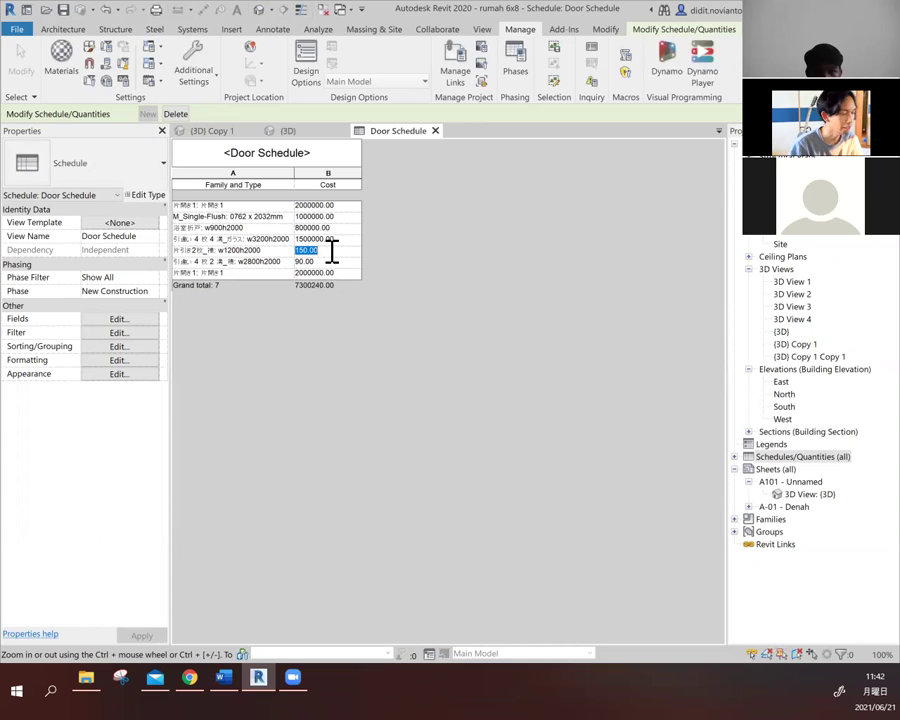
text(15000)
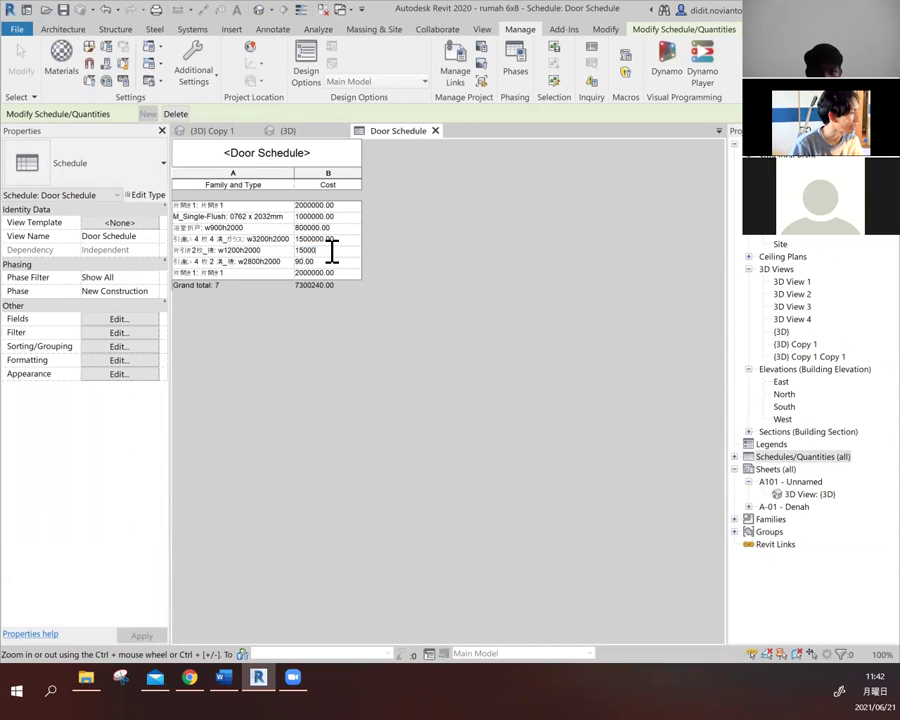
text(00)
key(Return)
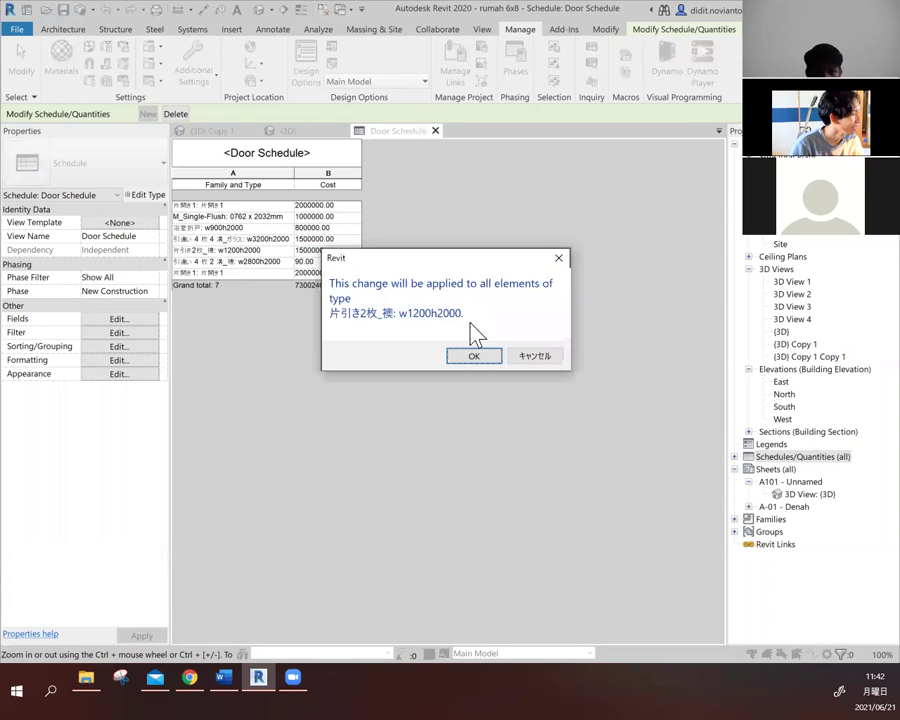
click(481, 362)
- Set the cost of door type 引違い 4 枚 2 溝_襖: w2800h2000 to 900000 for all its elements
click(326, 261)
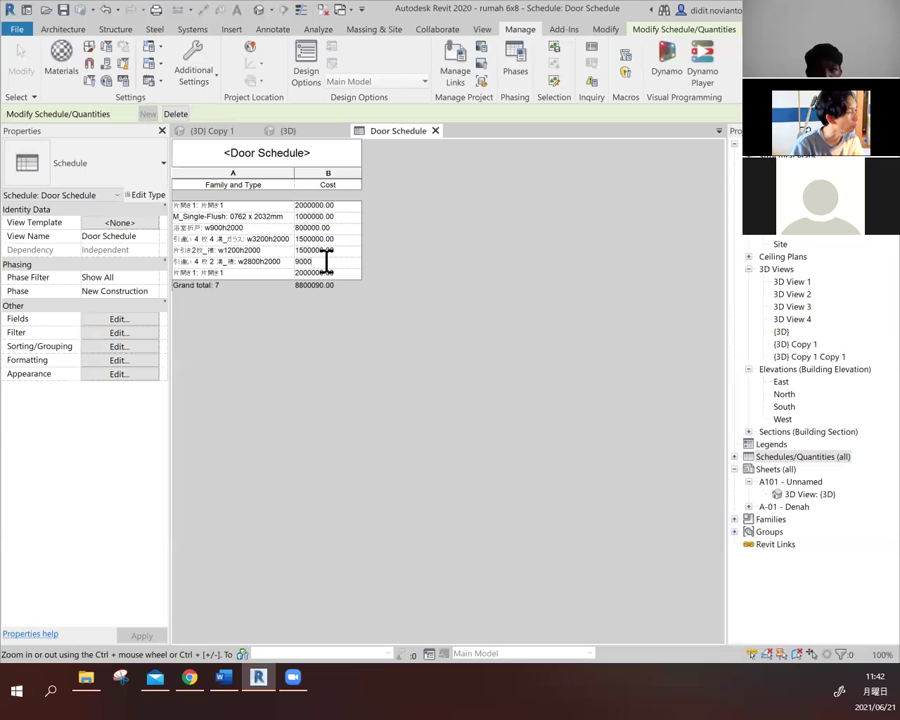
text(900000)
key(Return)
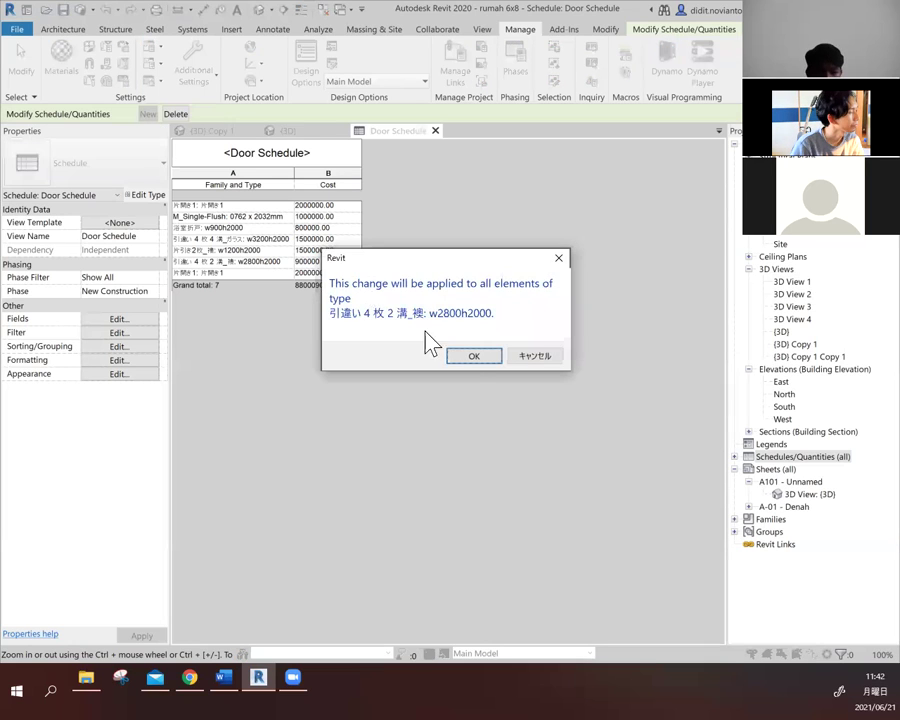
click(472, 358)
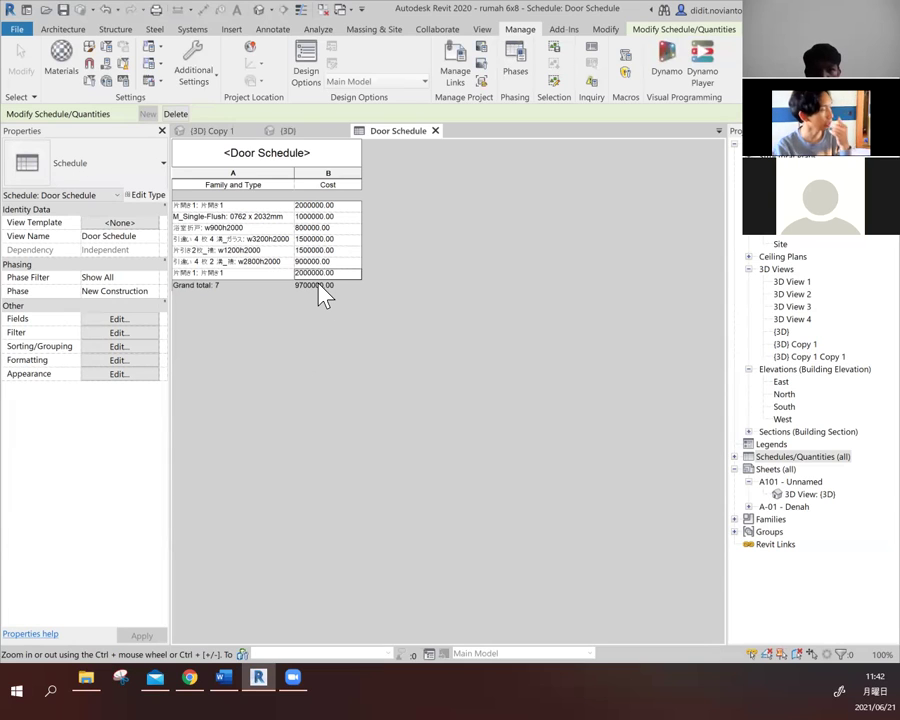
- Review the door schedule's grand total settings and the Cost field's calculation options, leaving the schedule properties without changes
click(102, 347)
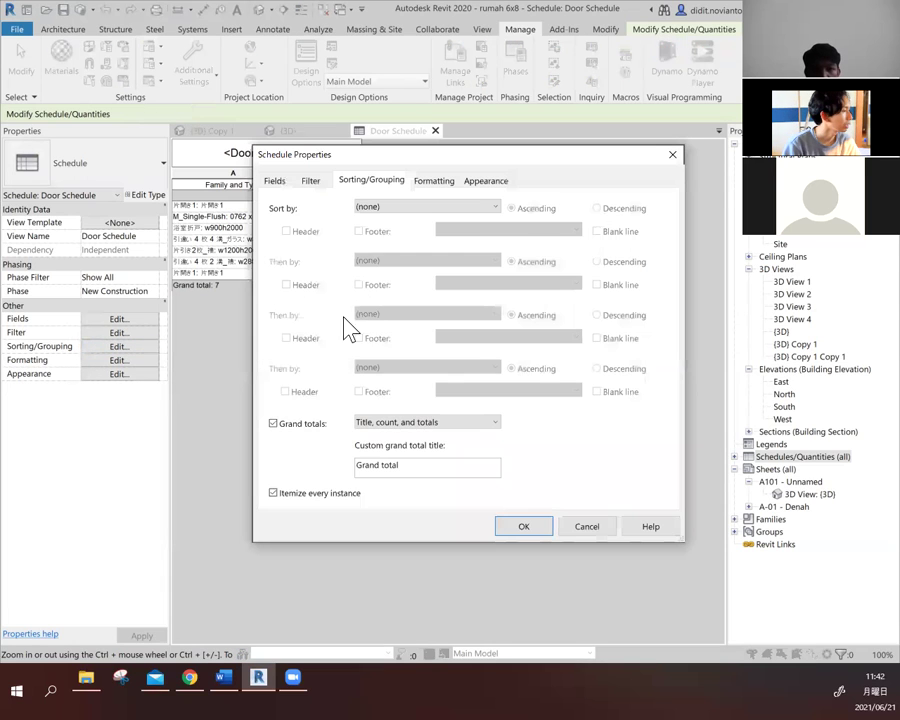
click(438, 183)
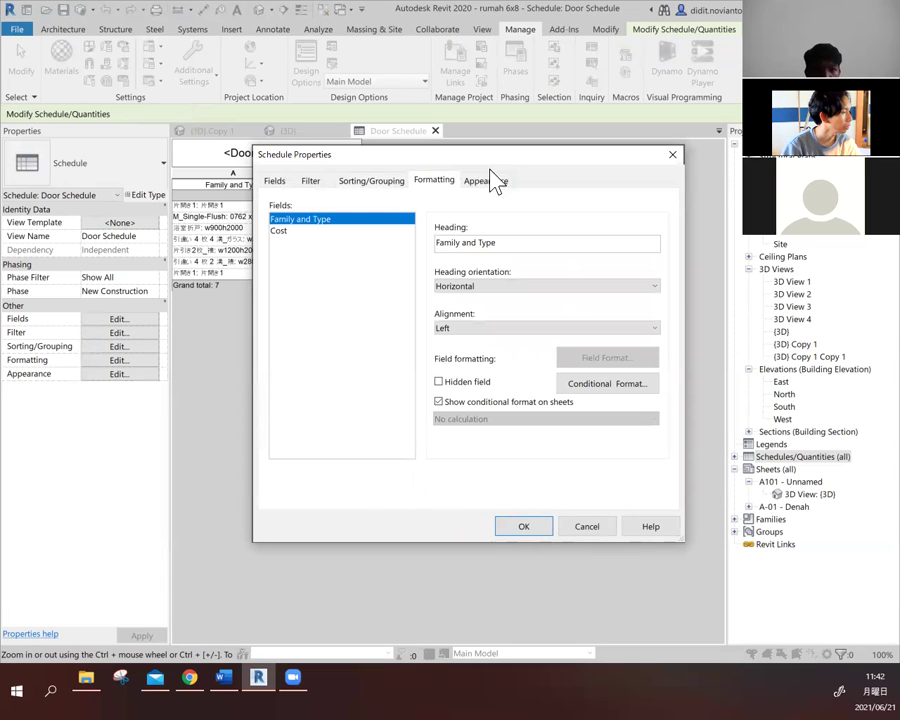
click(315, 231)
click(335, 219)
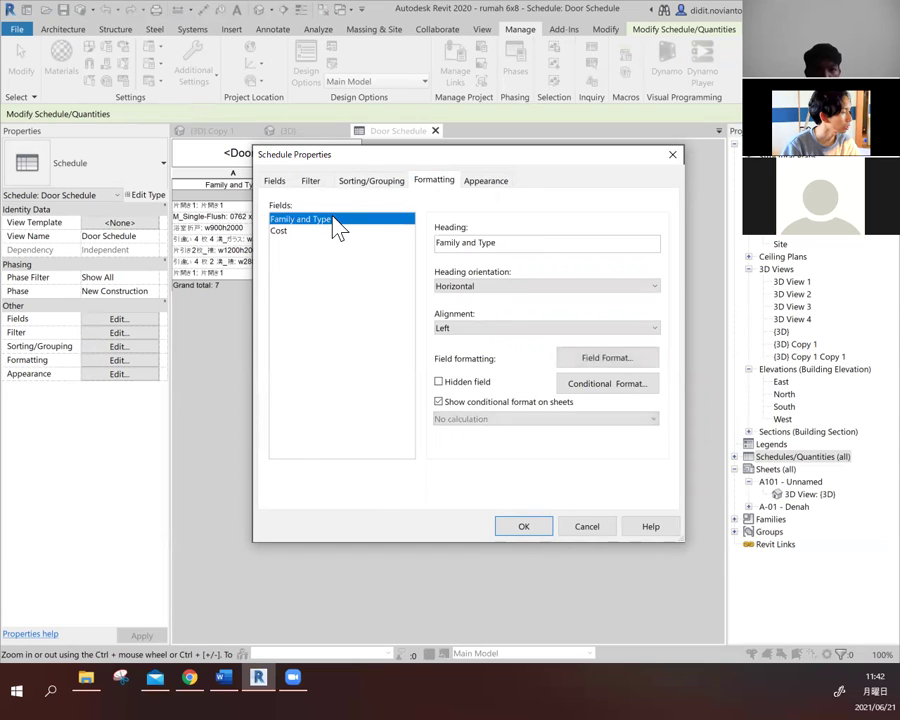
click(341, 232)
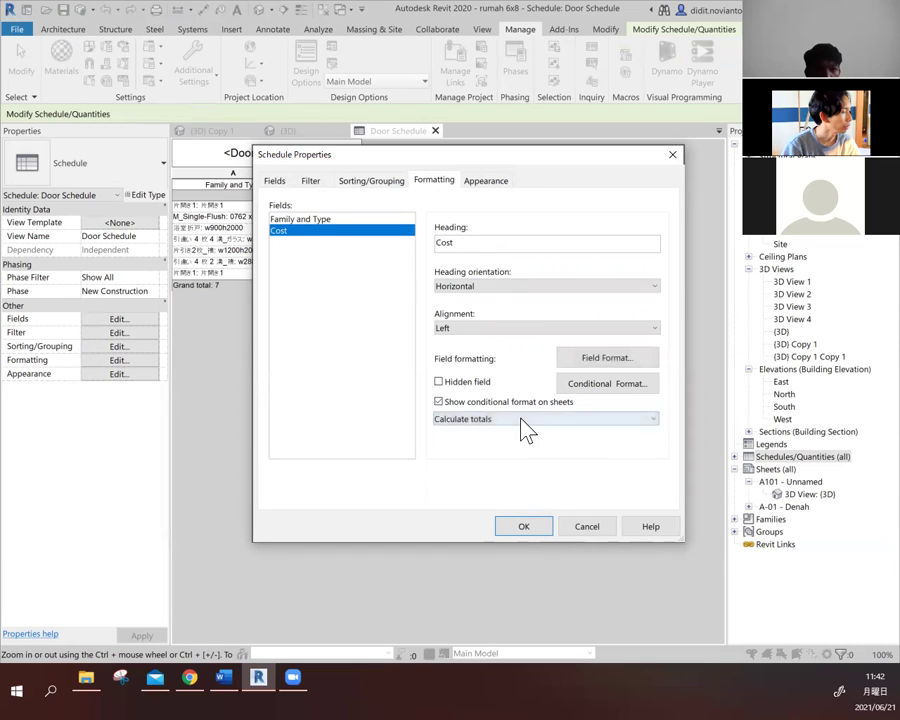
click(520, 418)
click(503, 418)
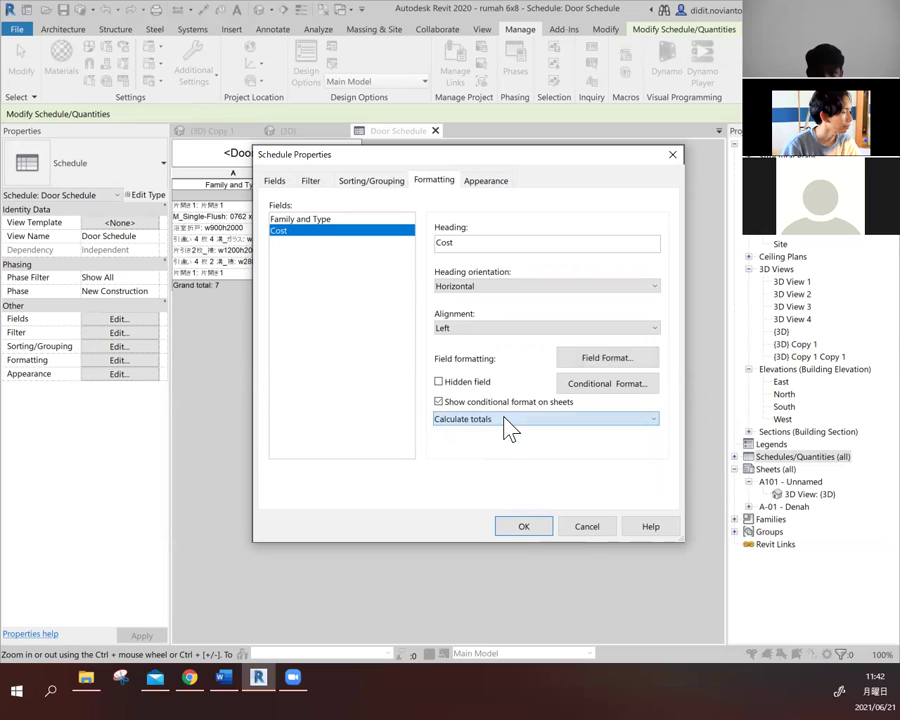
click(520, 421)
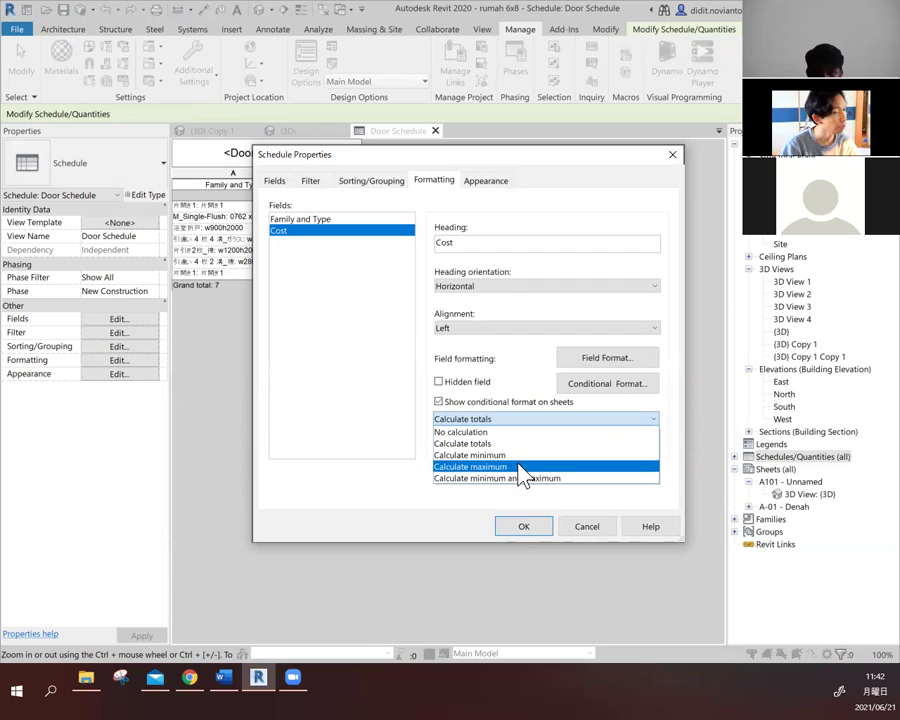
click(596, 532)
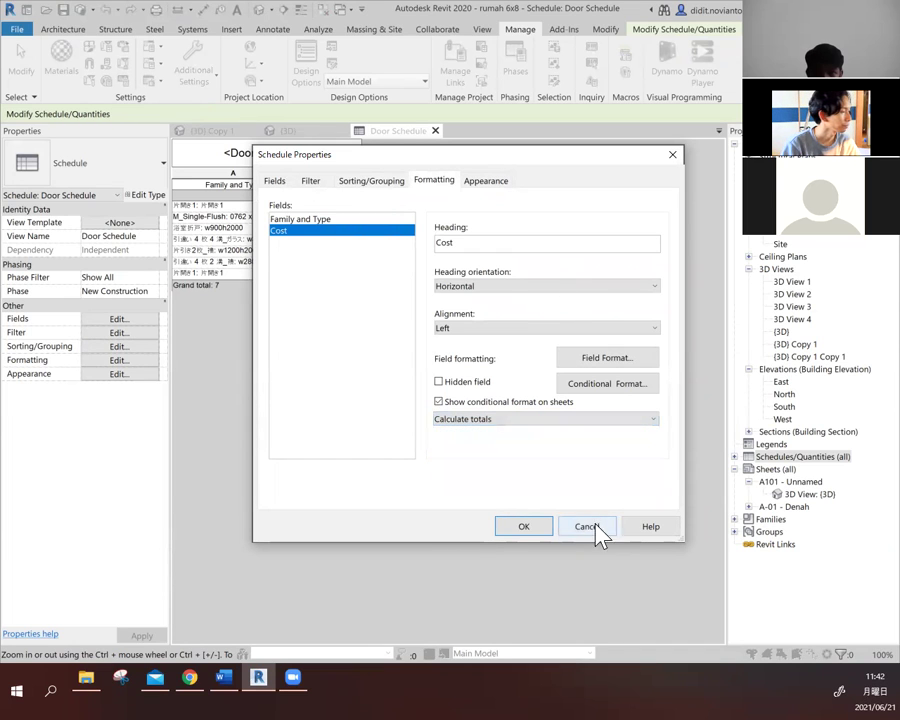
click(607, 530)
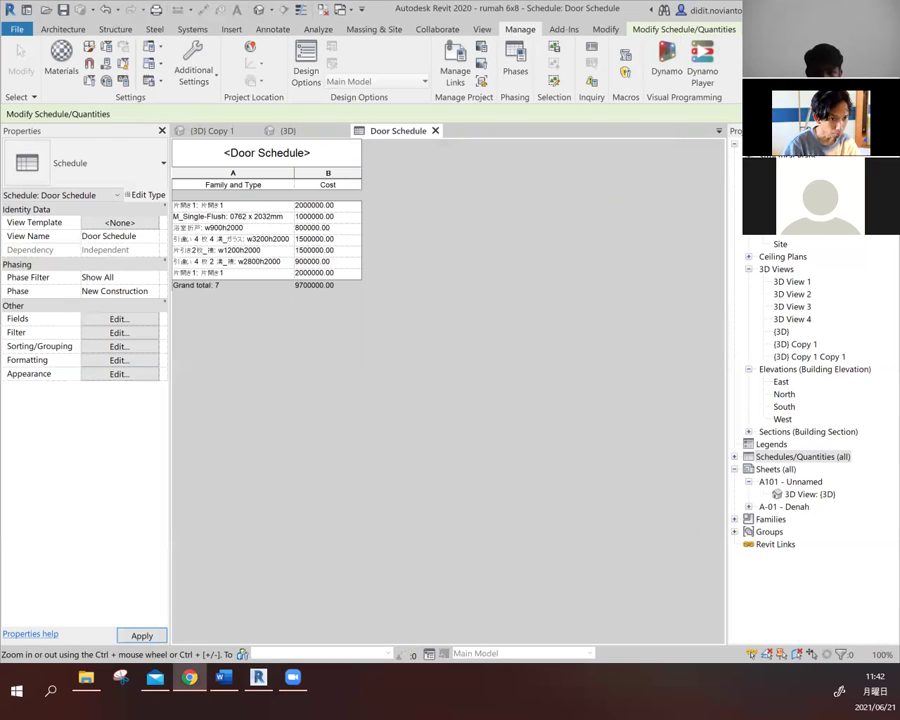
click(325, 358)
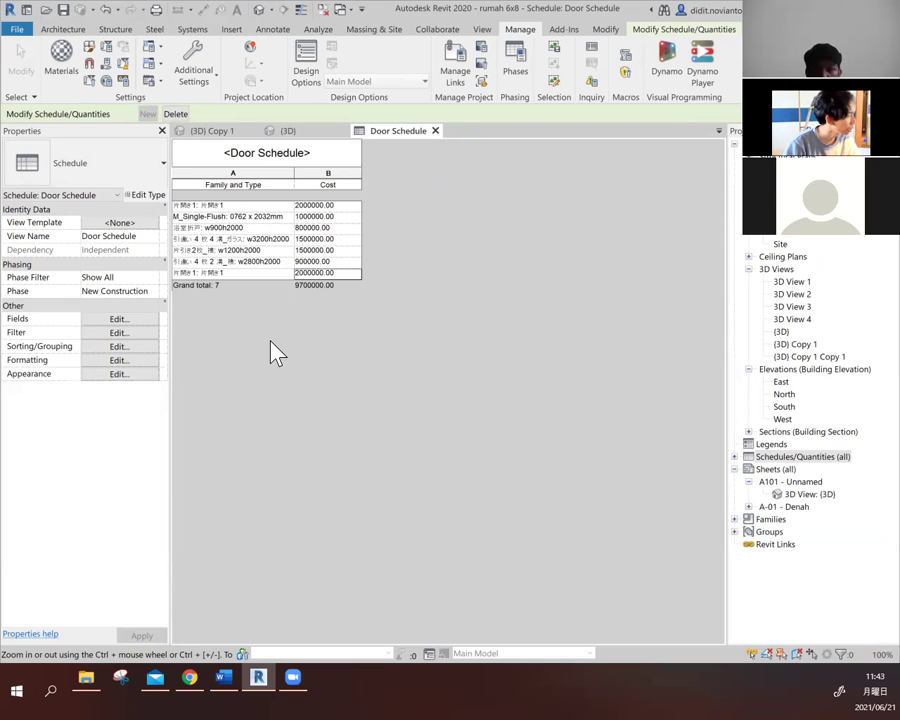
- Switch to the {3D} view and temporarily isolate the Walls category using the house's long side wall
click(330, 134)
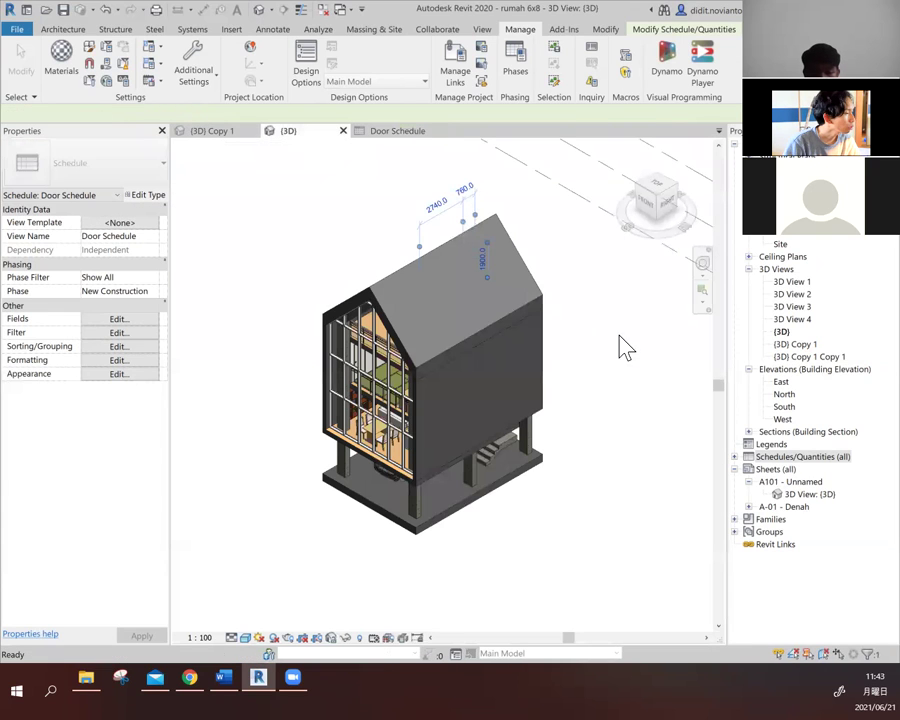
click(624, 344)
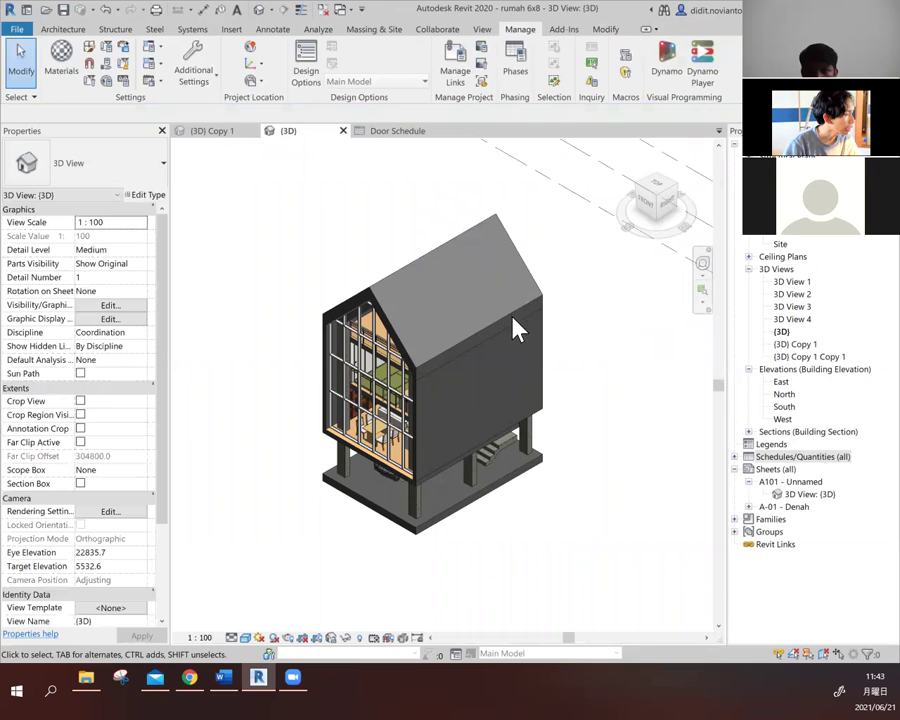
click(548, 362)
click(607, 316)
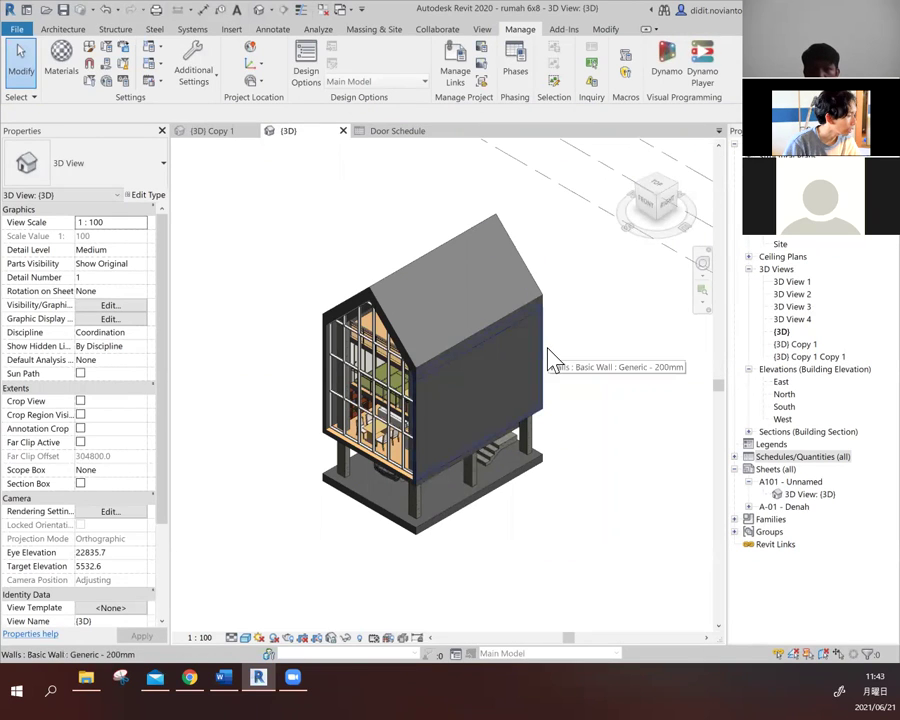
click(347, 638)
click(341, 526)
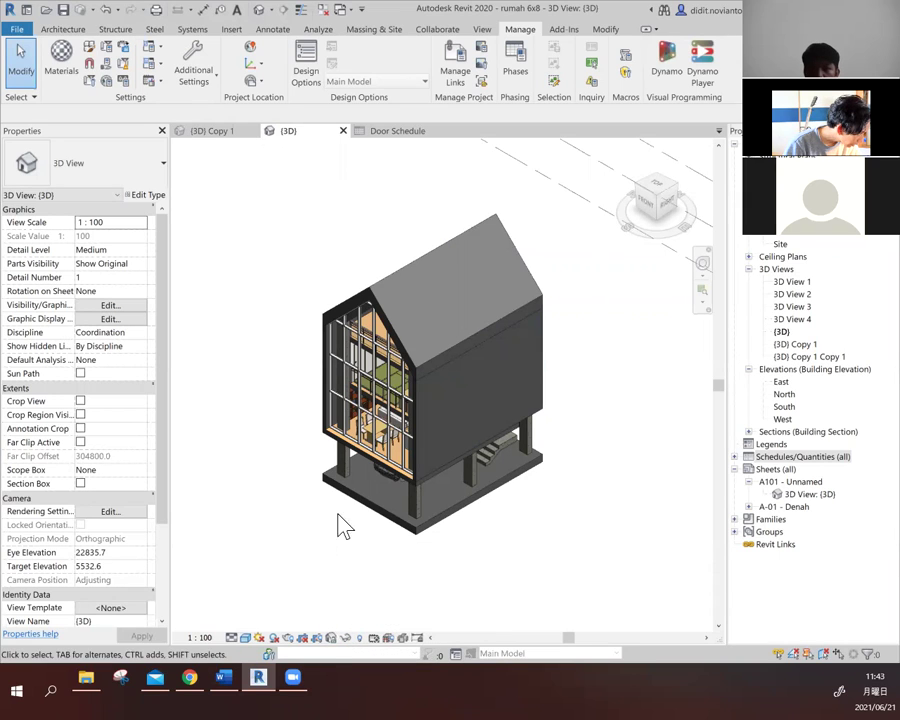
click(544, 341)
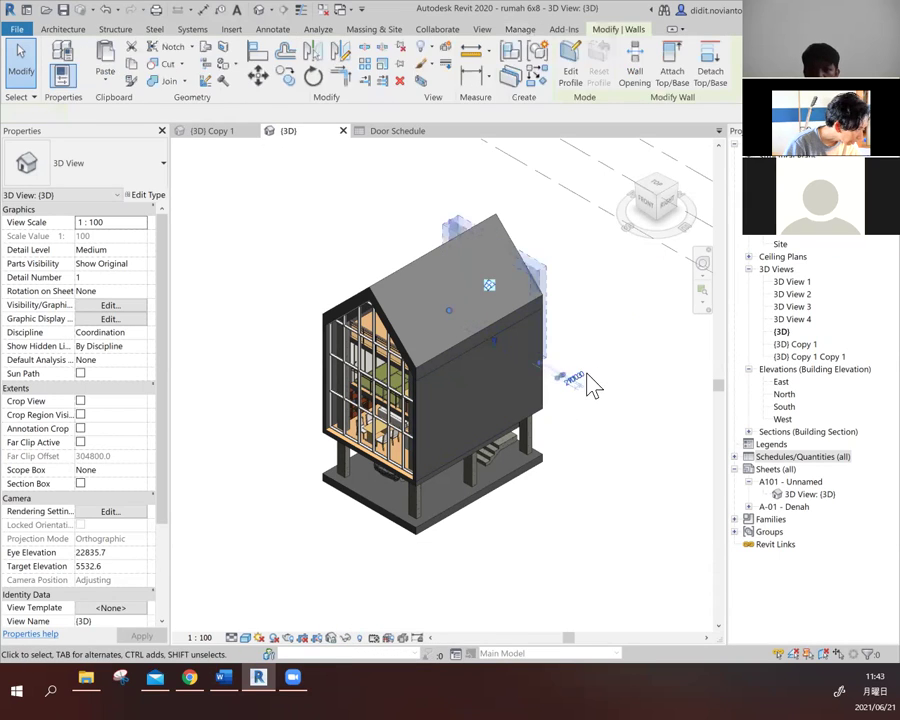
key(Escape)
click(466, 502)
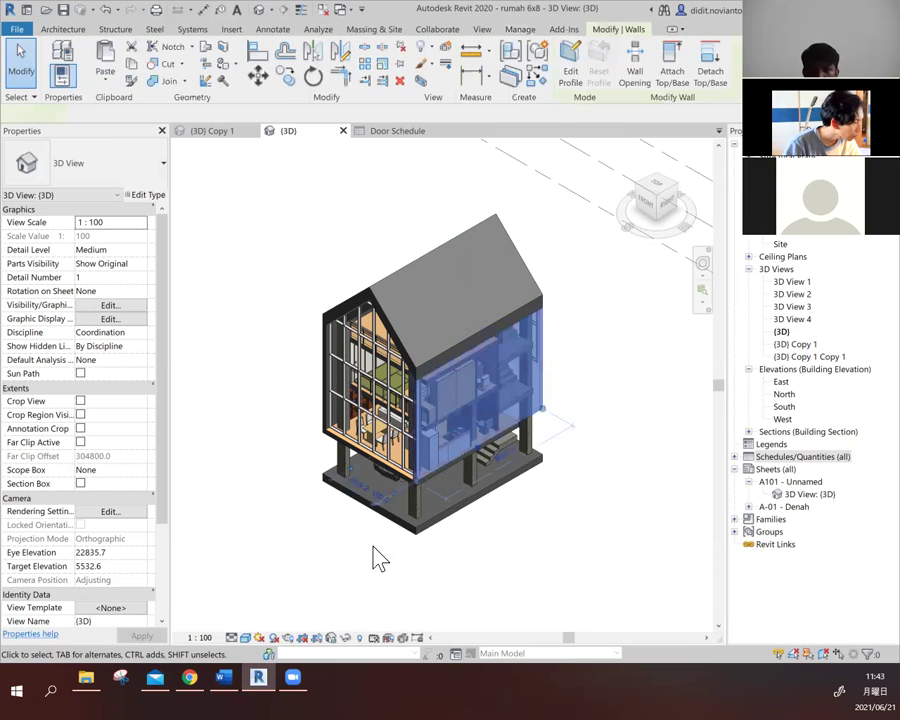
click(345, 639)
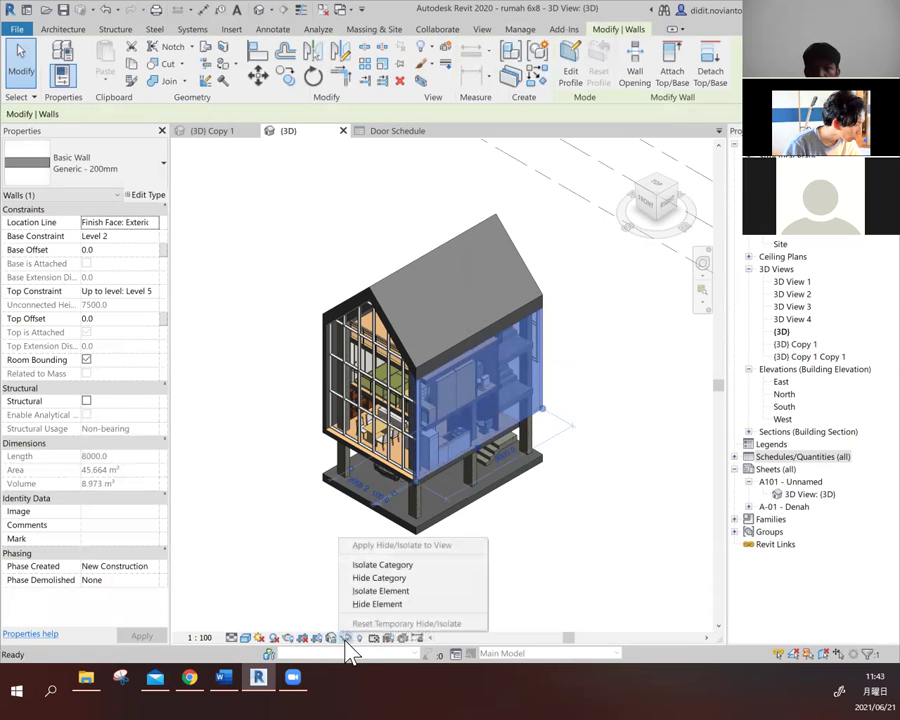
click(420, 566)
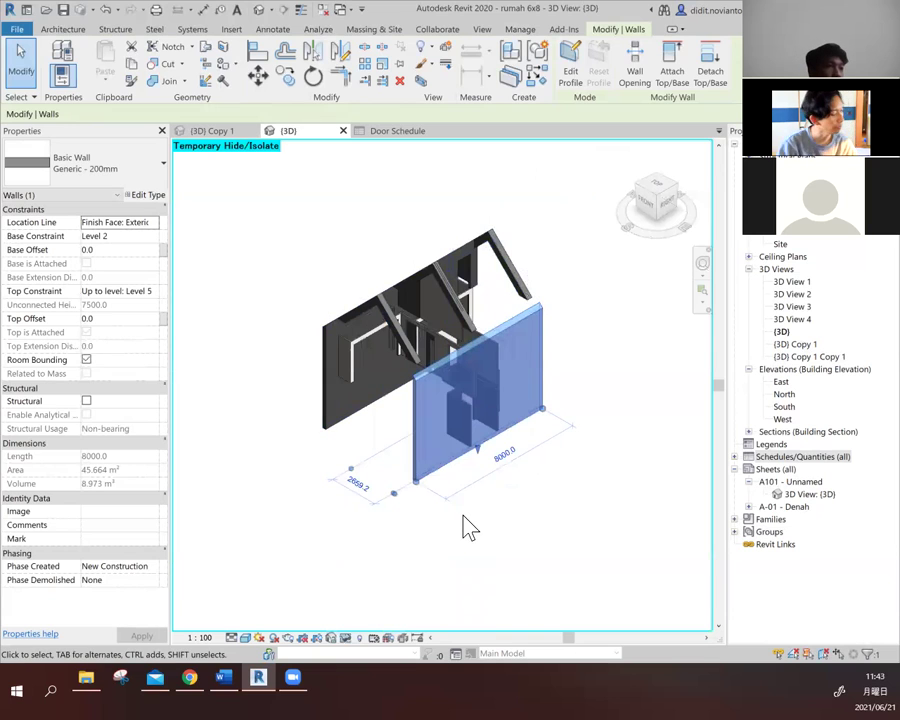
- Examine the isolated walls, including the Storefront curtain wall under the rear gable, and reset the temporary isolation
shift+middle_drag(464, 527, 676, 566)
shift+middle_drag(505, 485, 309, 418)
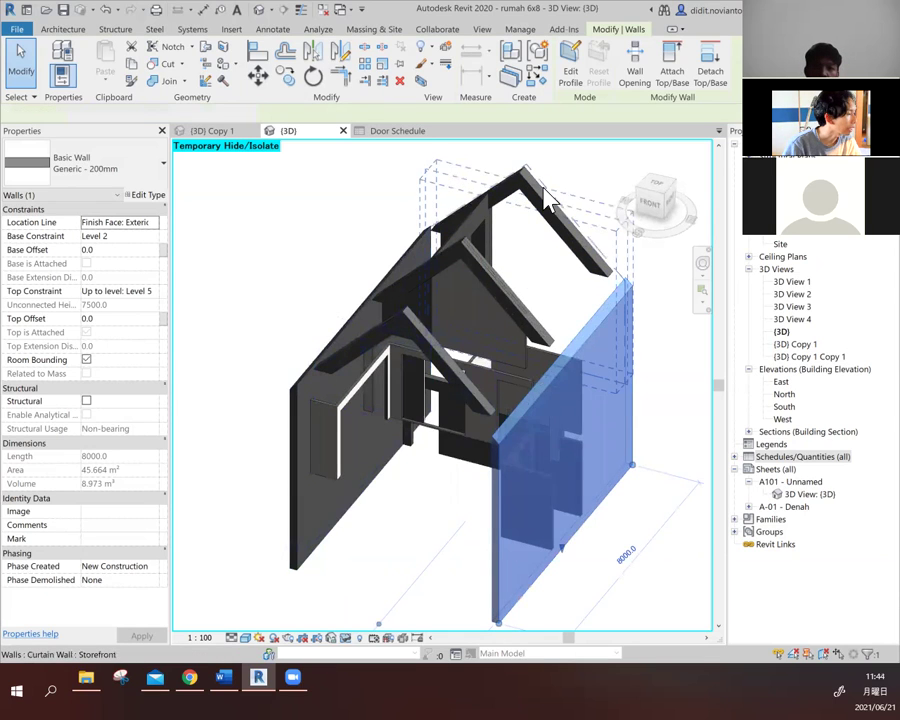
click(546, 200)
key(Escape)
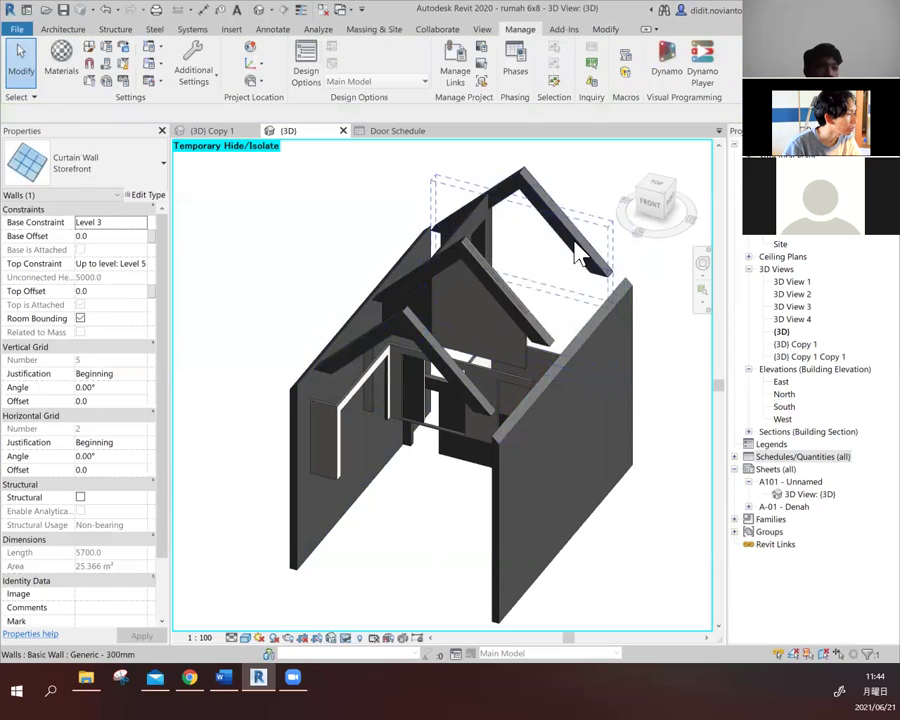
click(620, 293)
scroll(291, 392, down, 2)
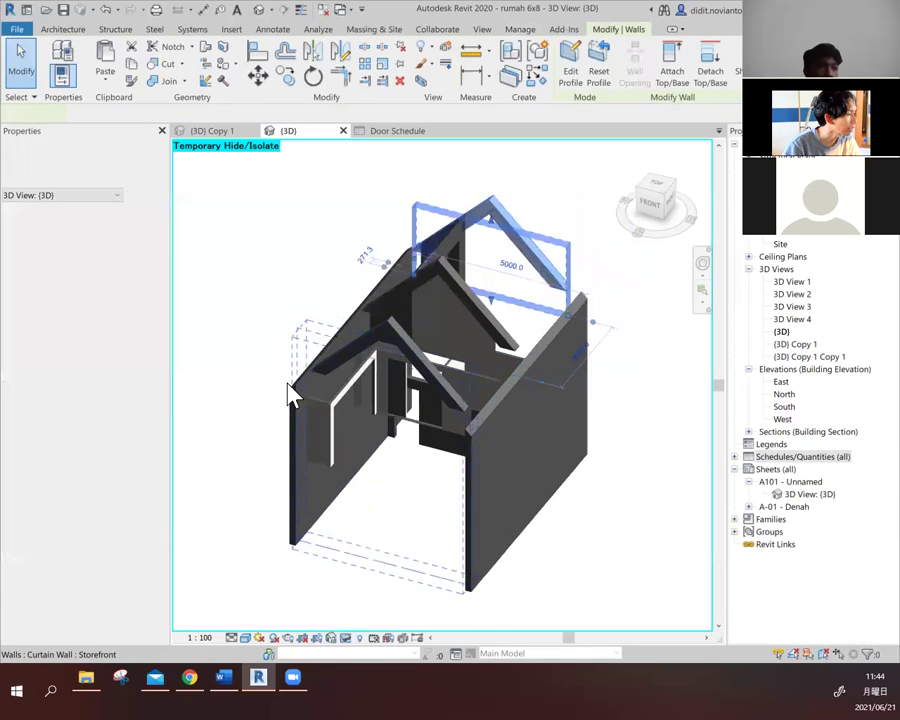
key(Escape)
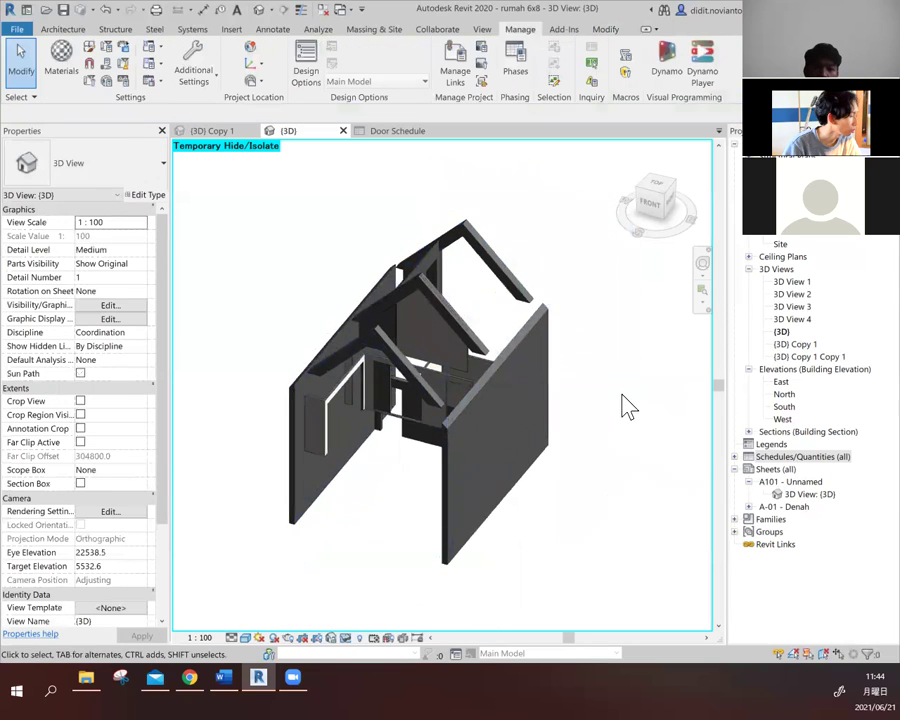
click(344, 638)
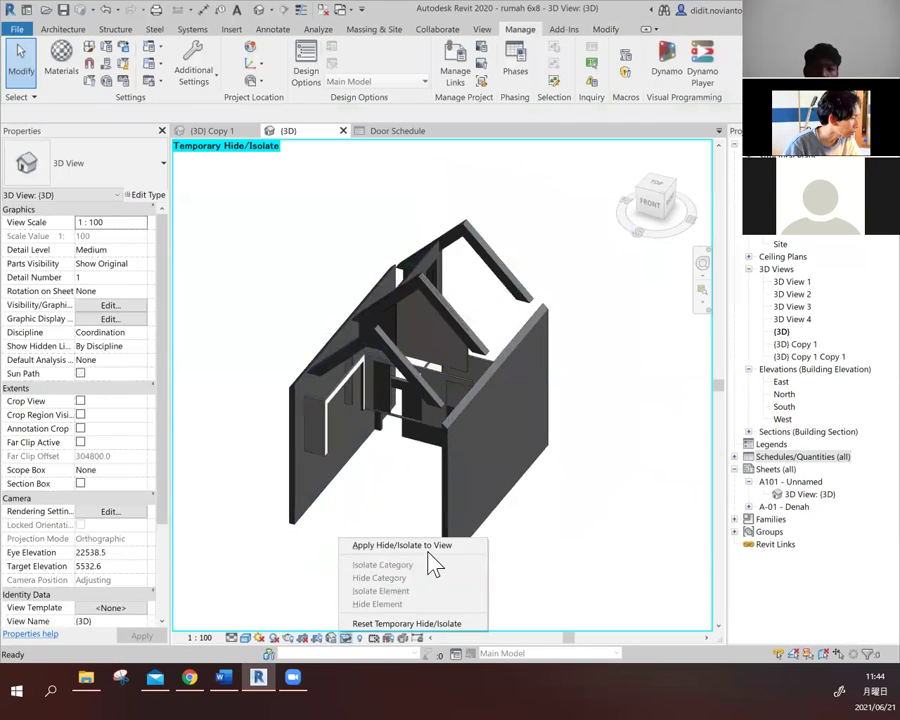
click(424, 625)
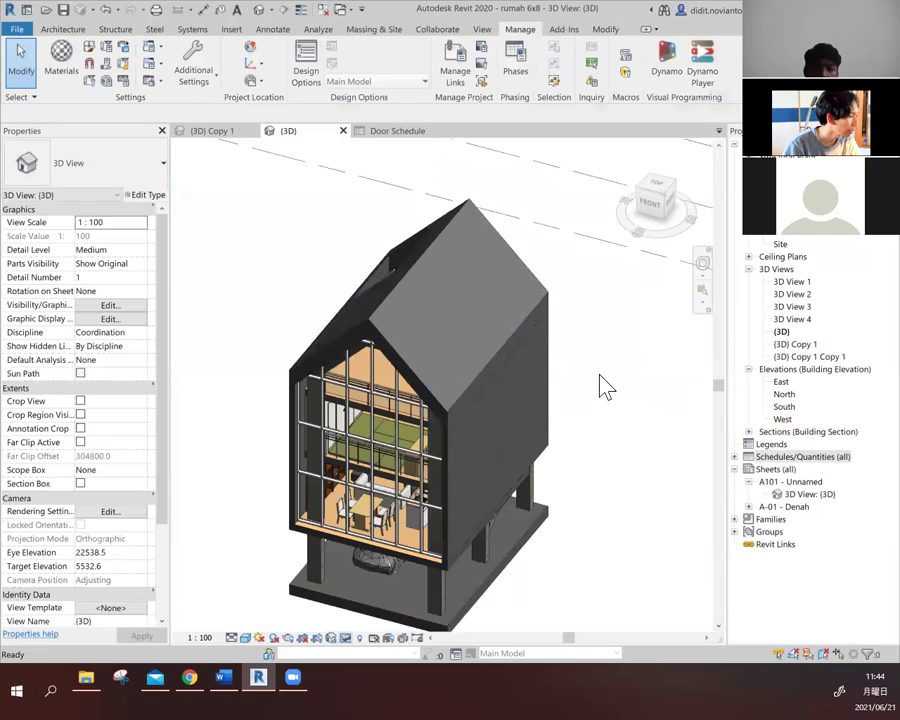
- Create a new building component schedule for the Walls category, named Wall Schedule, in the New Construction phase
scroll(510, 410, down, 2)
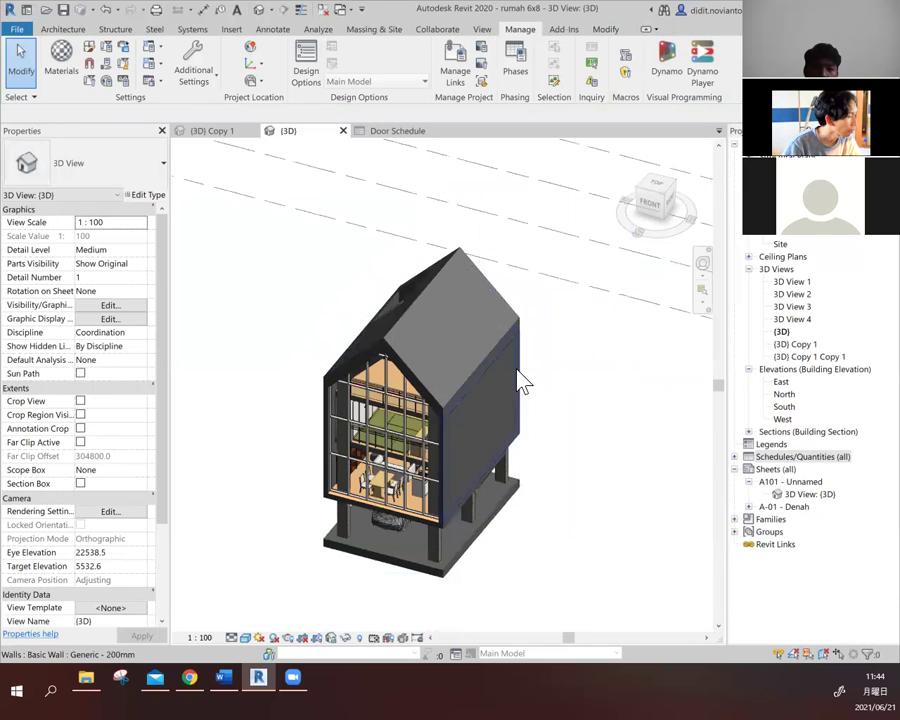
click(480, 30)
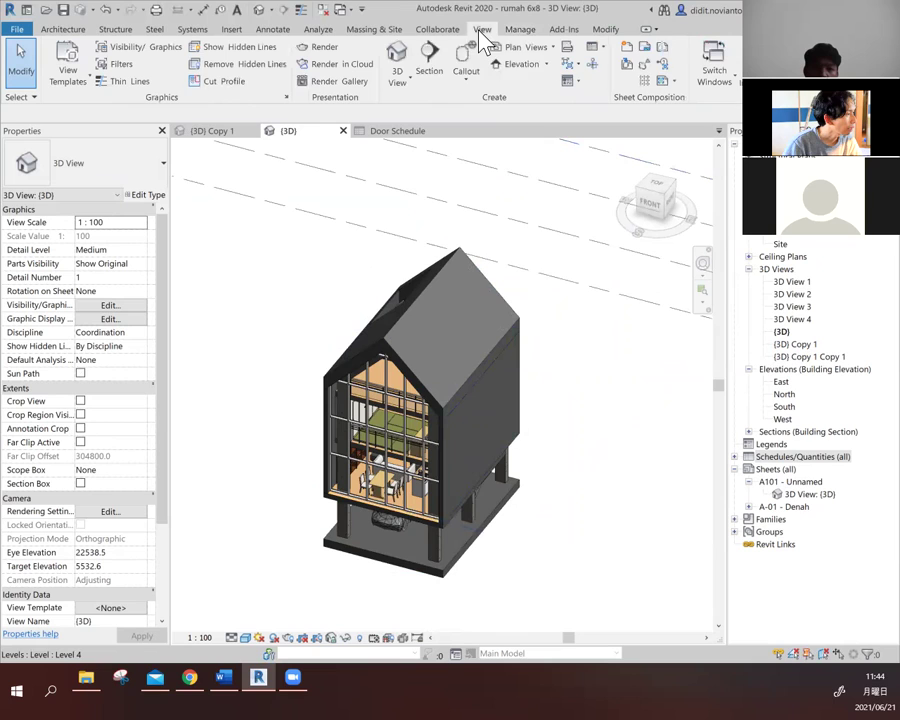
click(592, 48)
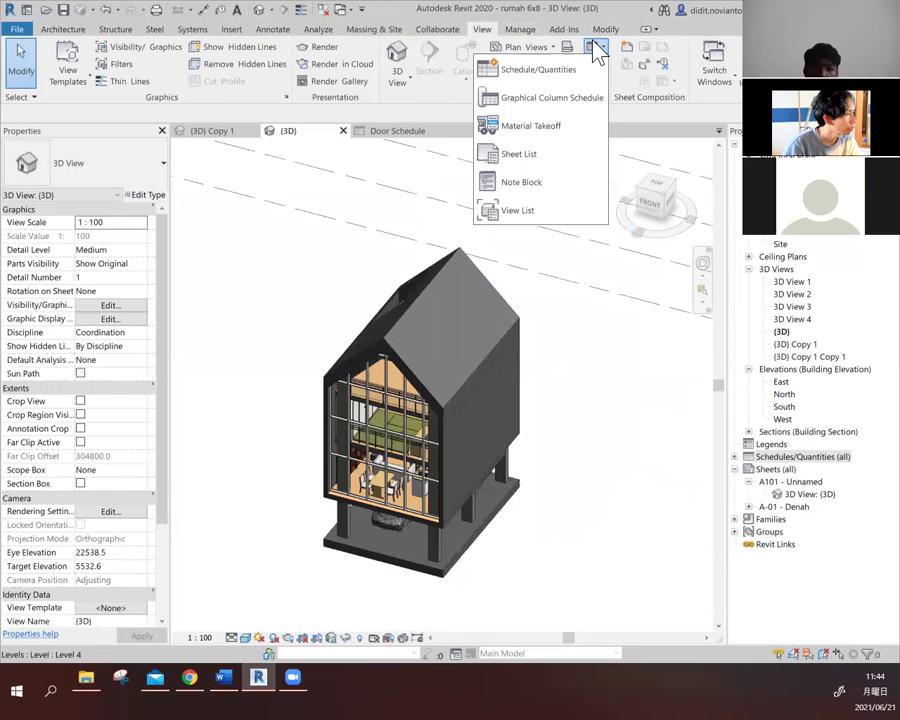
click(538, 69)
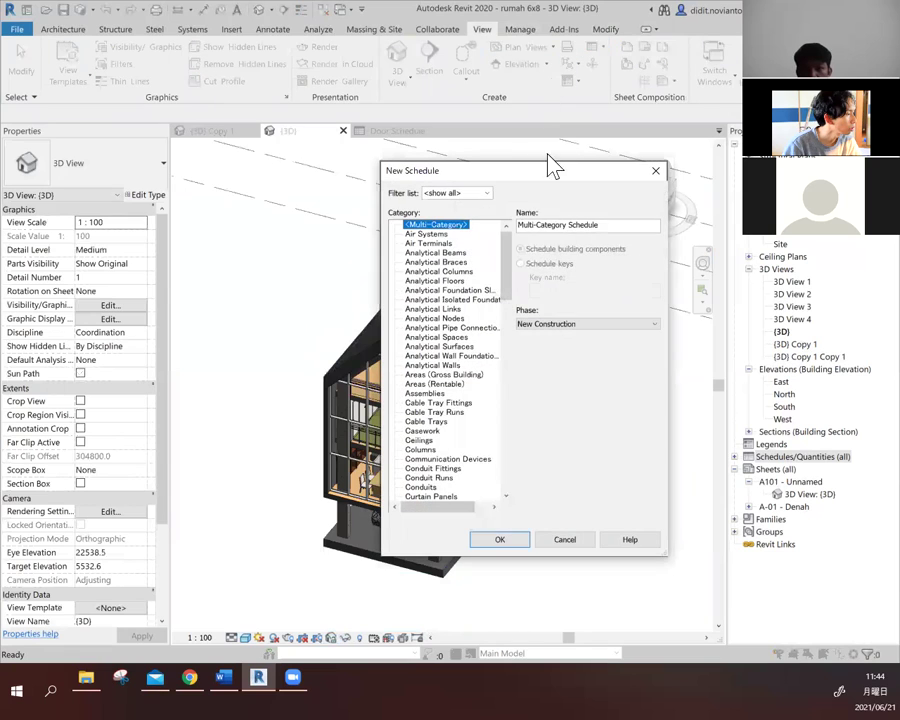
drag(508, 301, 483, 508)
click(414, 469)
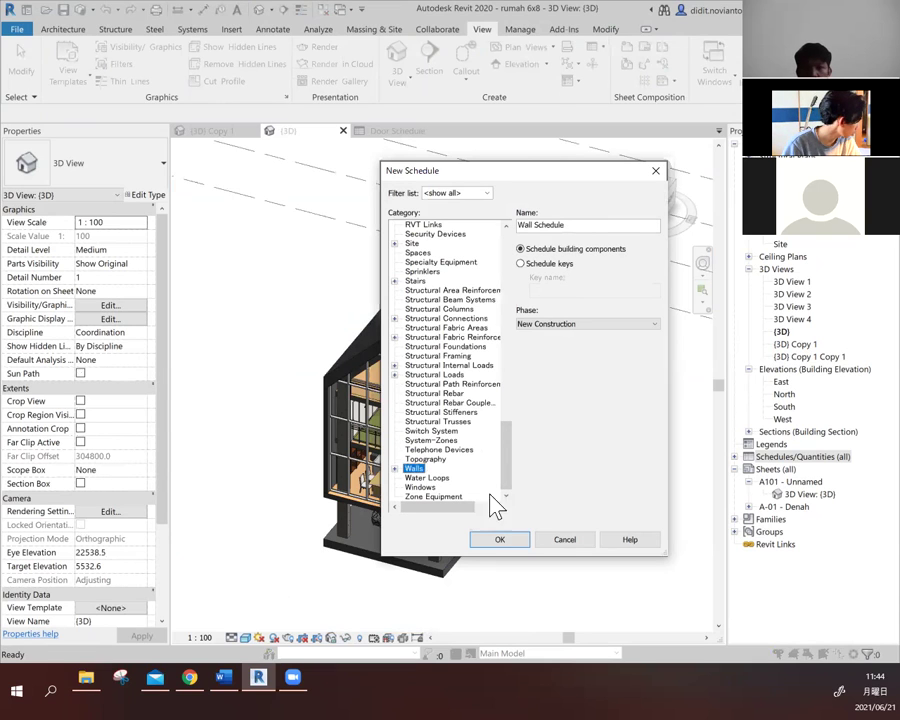
click(518, 544)
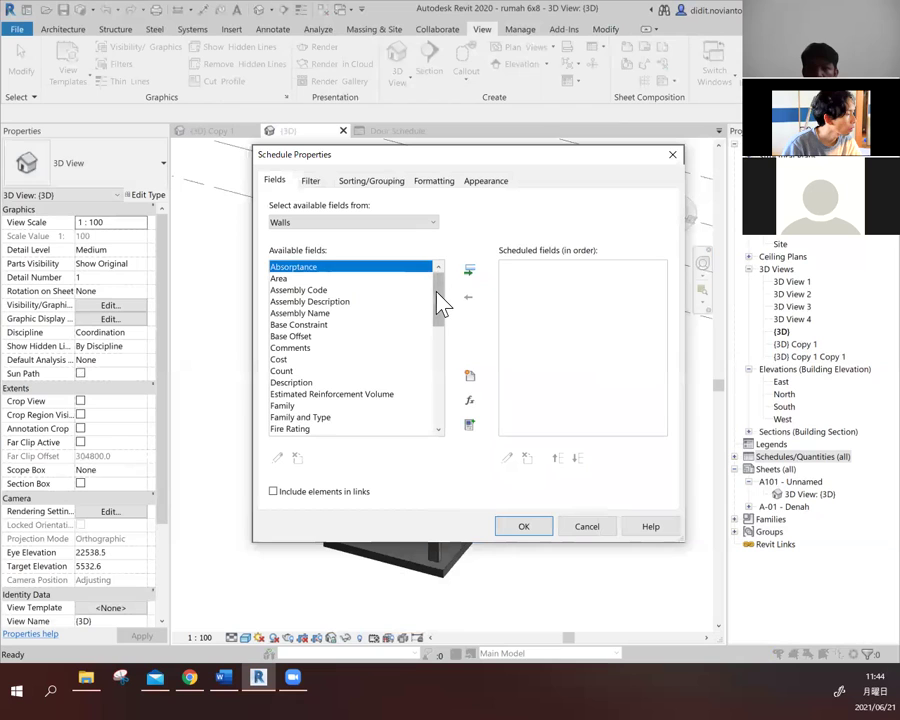
- Add the Family and Type field and the Cost field to the wall schedule
drag(440, 302, 447, 328)
click(322, 347)
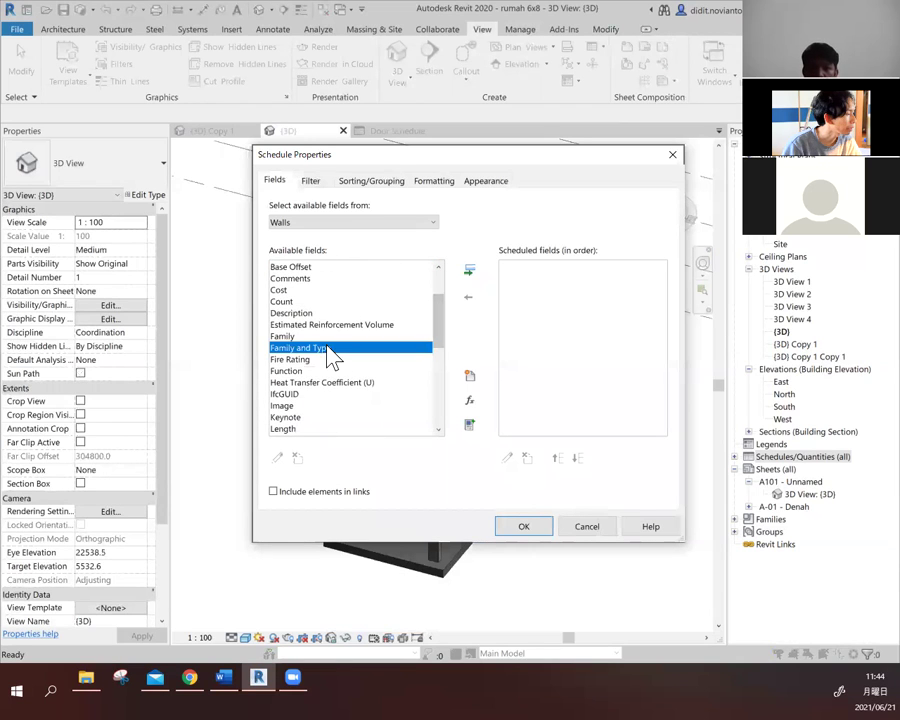
click(470, 271)
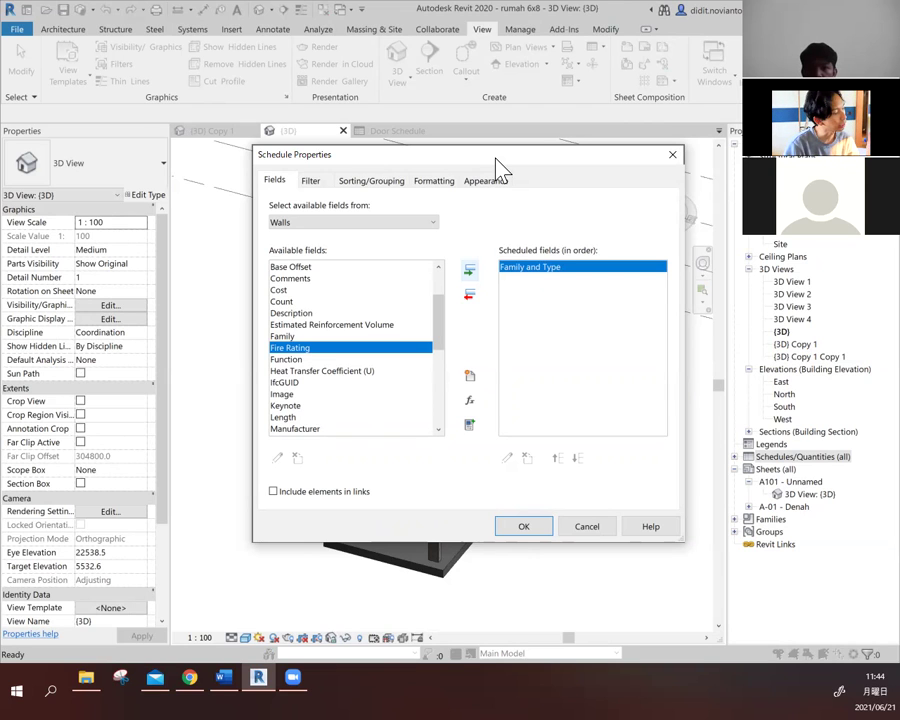
drag(500, 170, 475, 220)
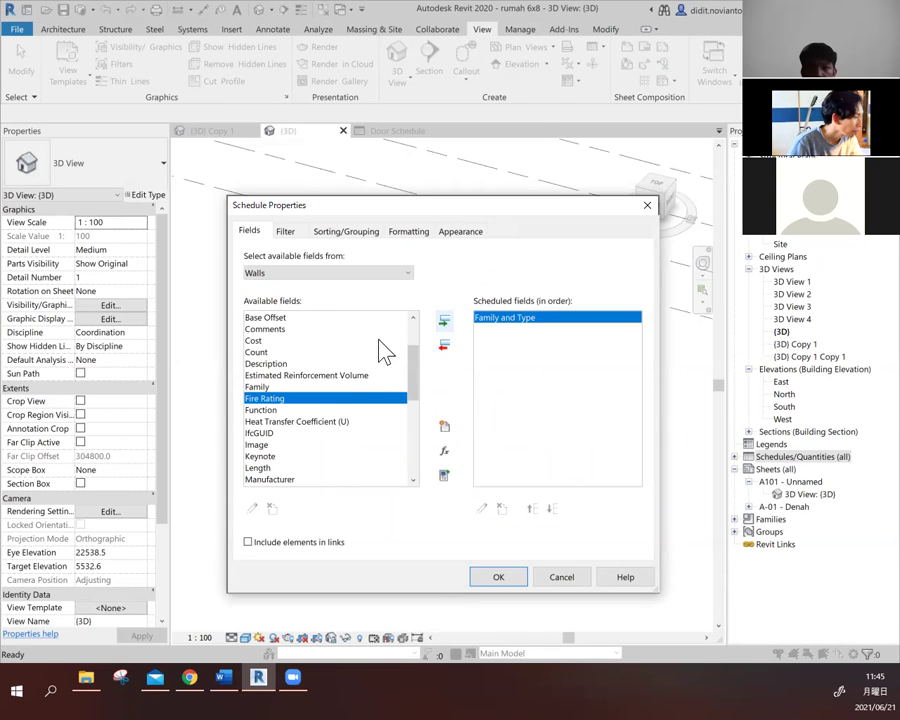
click(262, 341)
click(441, 323)
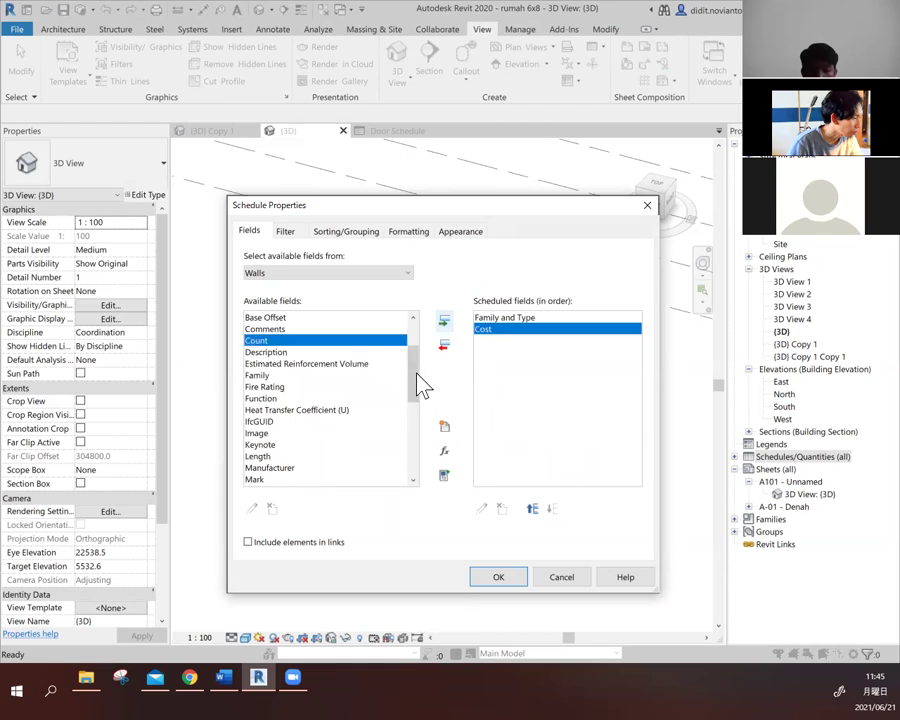
- Add the Area field to the wall schedule's scheduled fields
drag(418, 388, 416, 350)
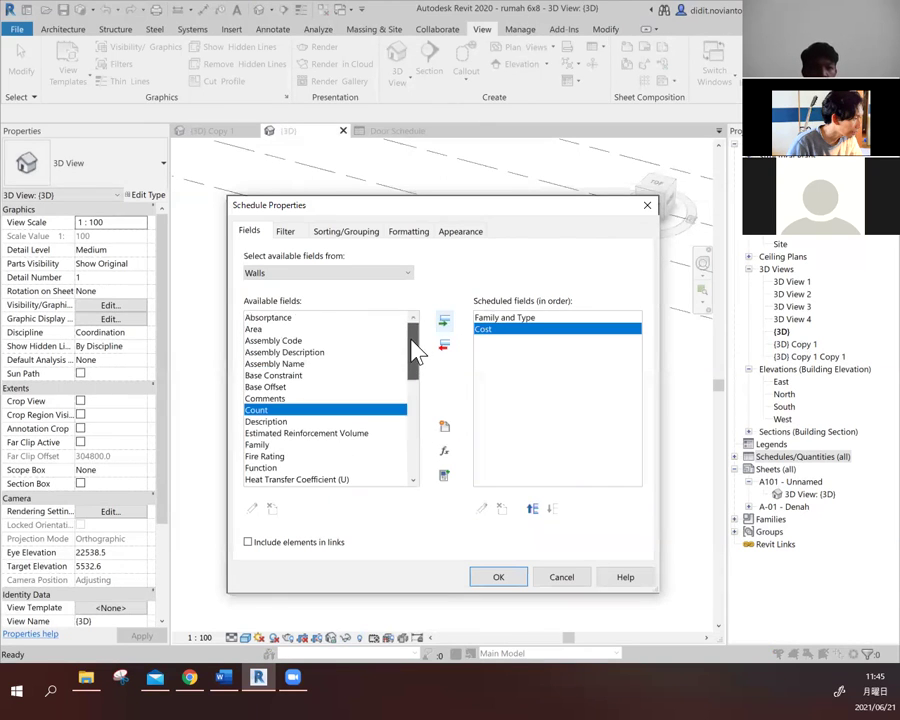
click(266, 331)
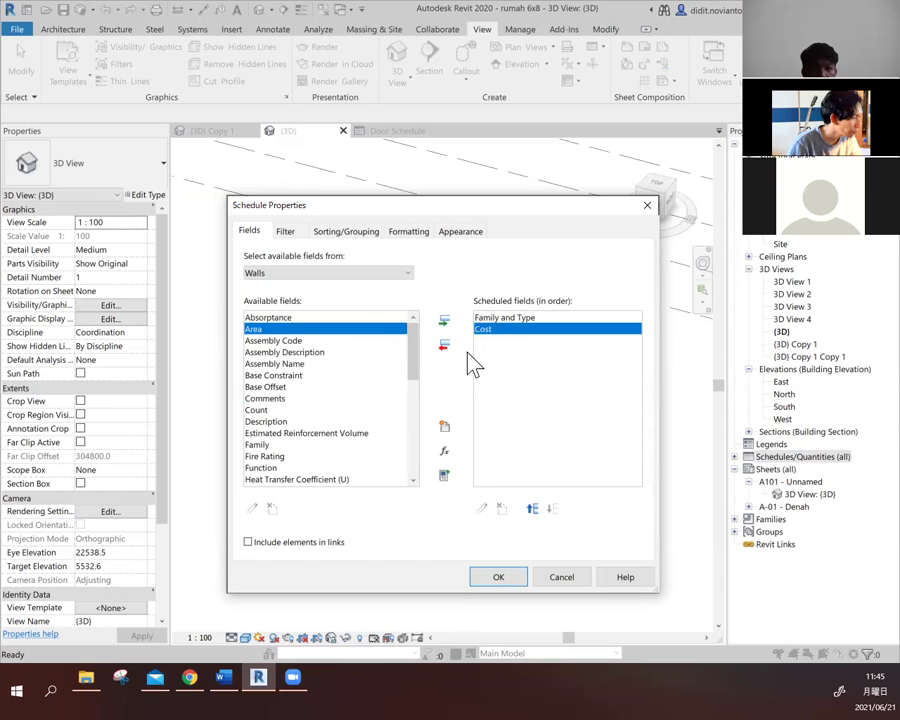
click(446, 324)
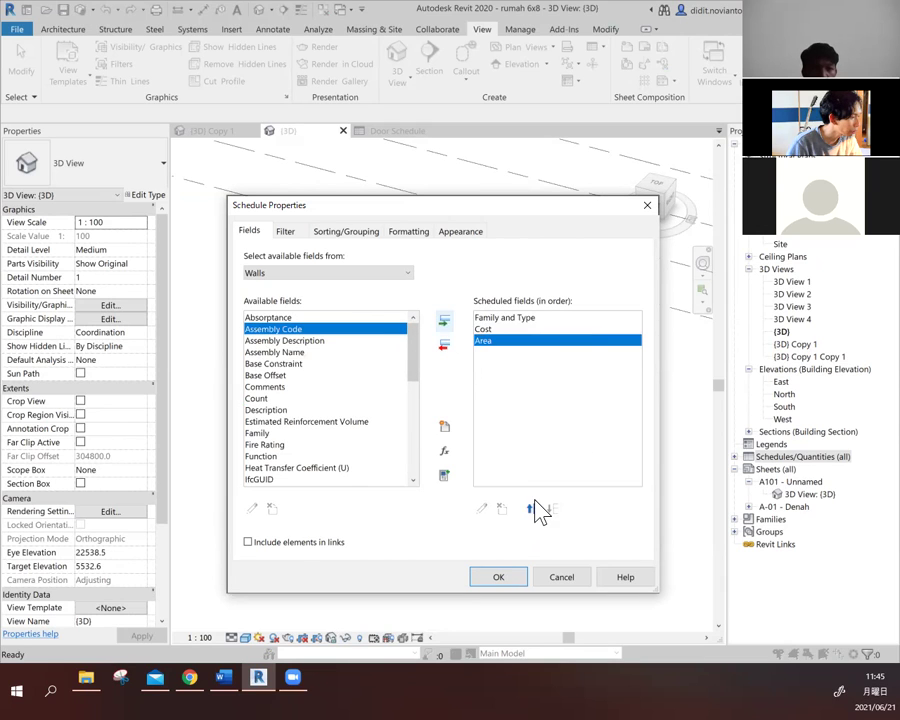
mouse_move(417, 362)
mouse_down()
mouse_move(414, 414)
mouse_move(414, 360)
mouse_up()
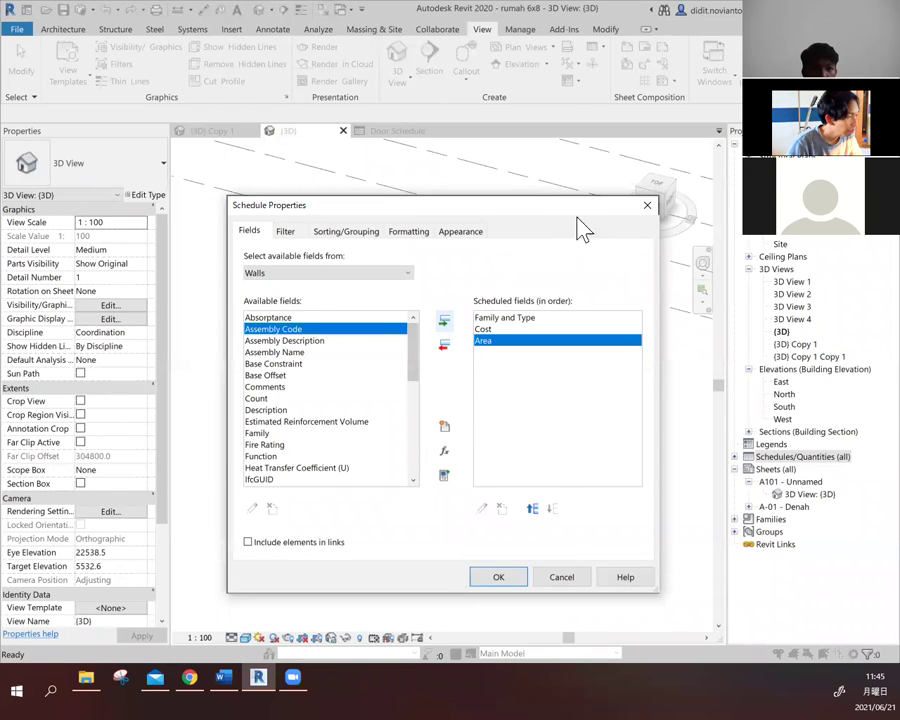
drag(556, 205, 547, 191)
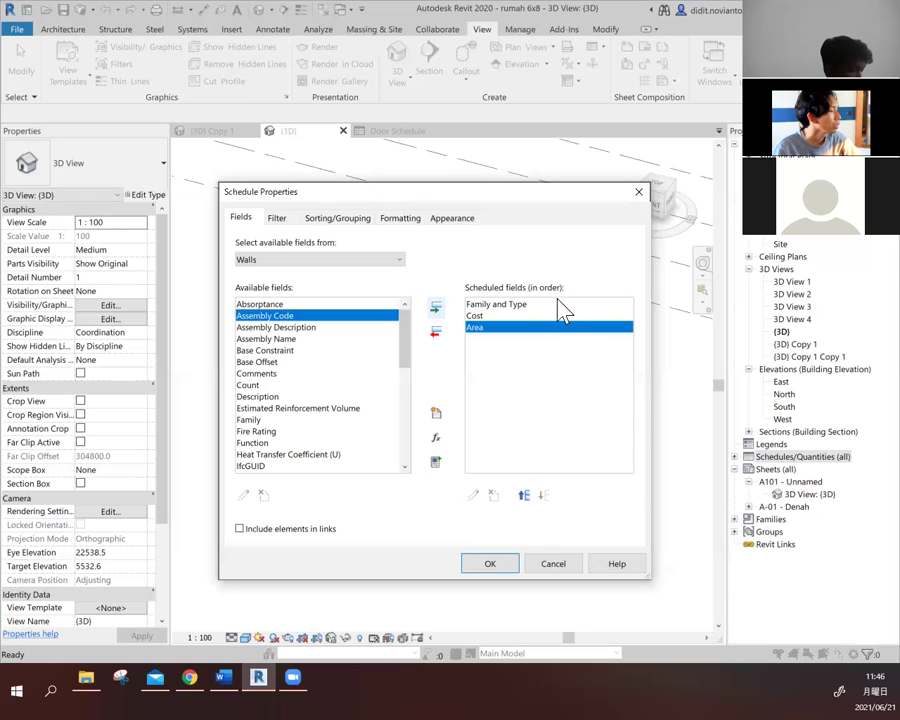
click(481, 317)
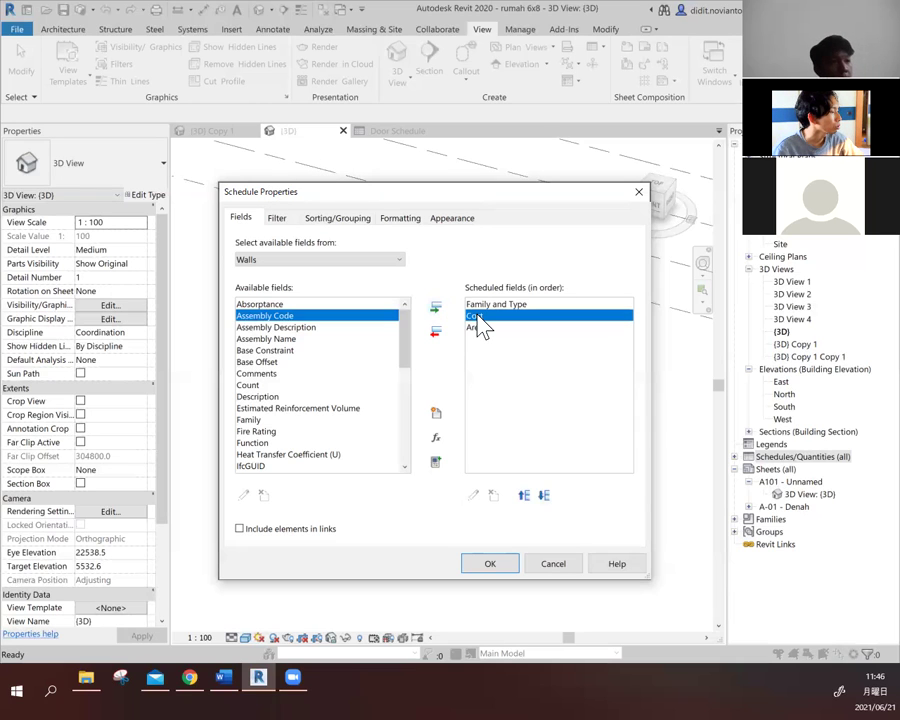
click(498, 327)
click(494, 316)
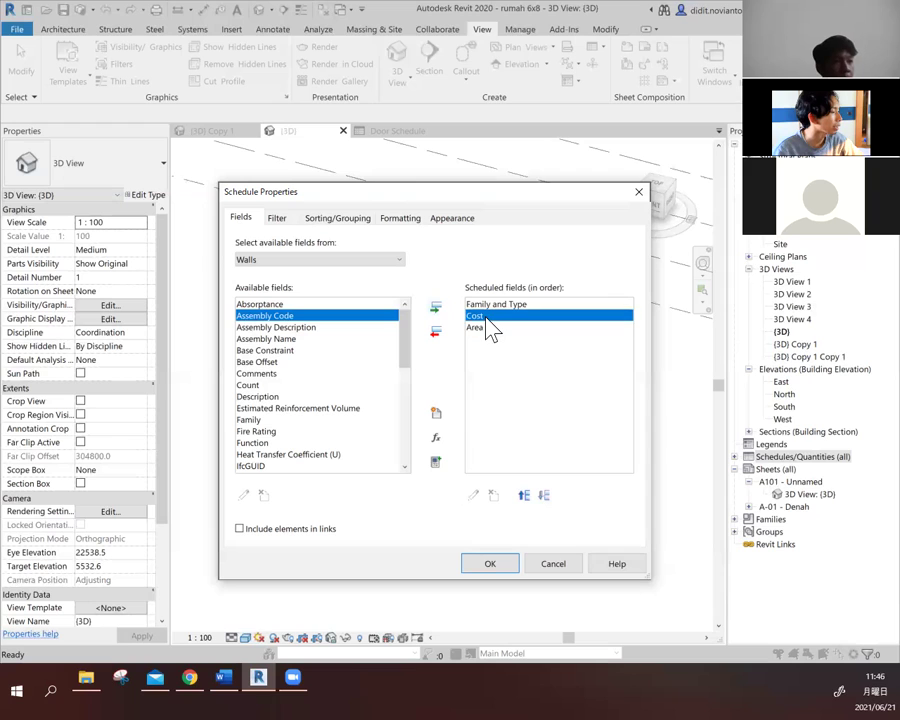
click(490, 327)
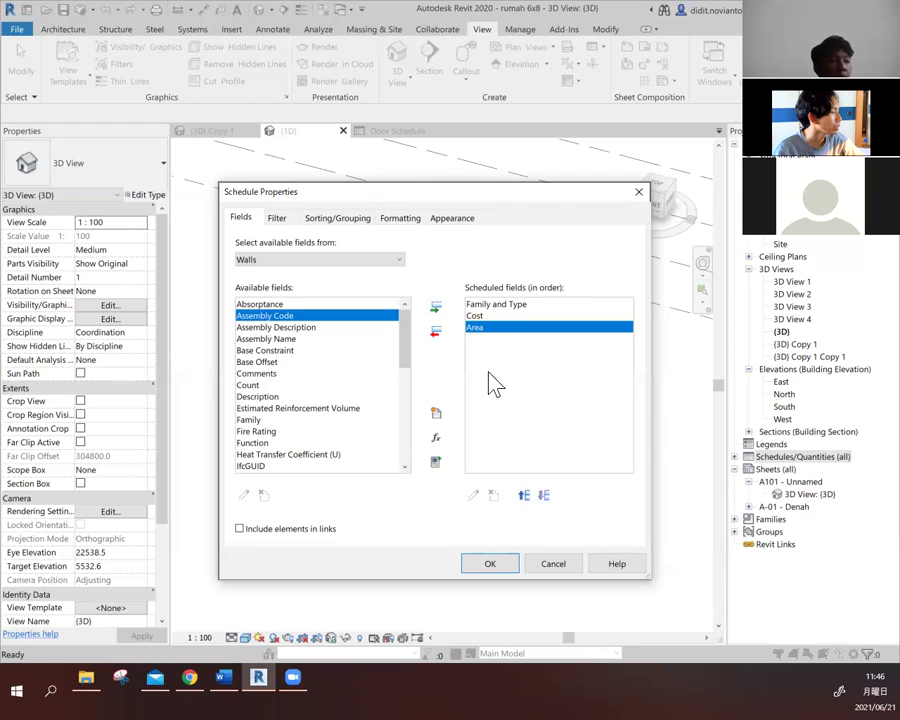
- Start a new calculated value for the wall schedule and name it Total wall cost
click(438, 440)
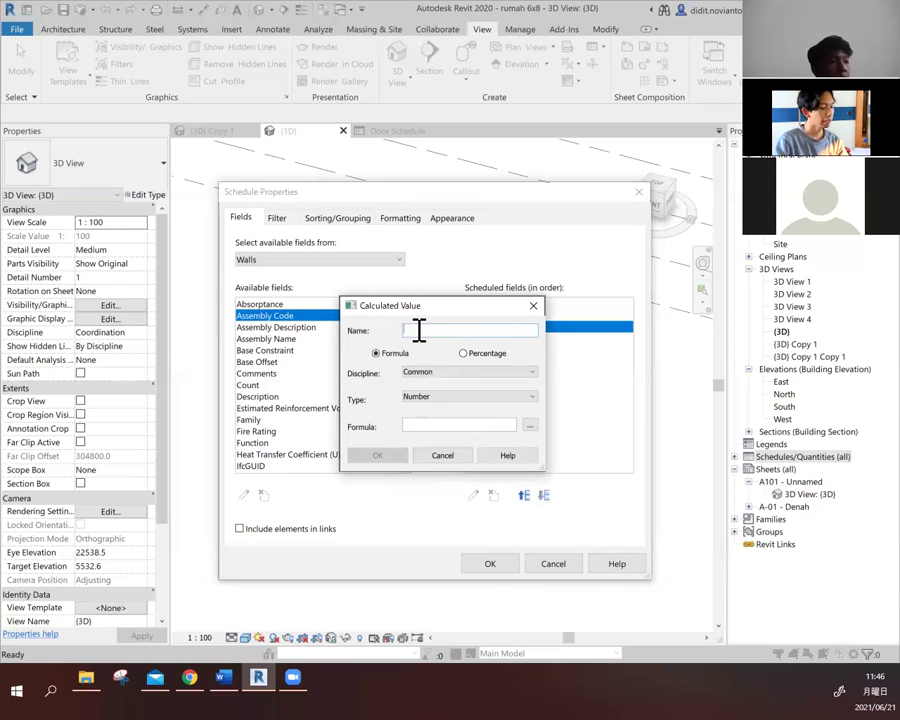
text(Total)
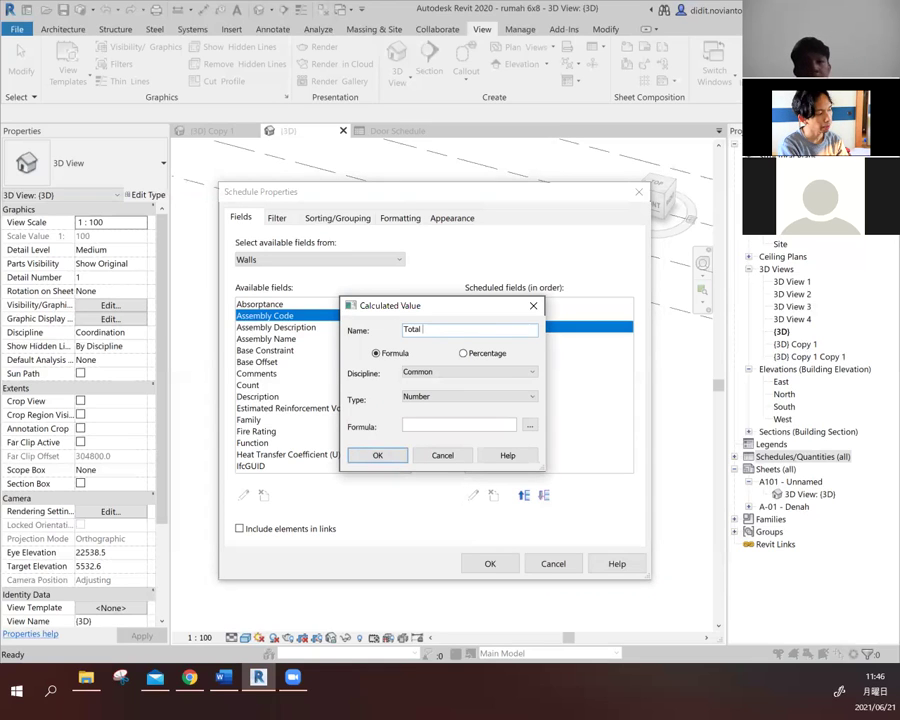
text(dinding)
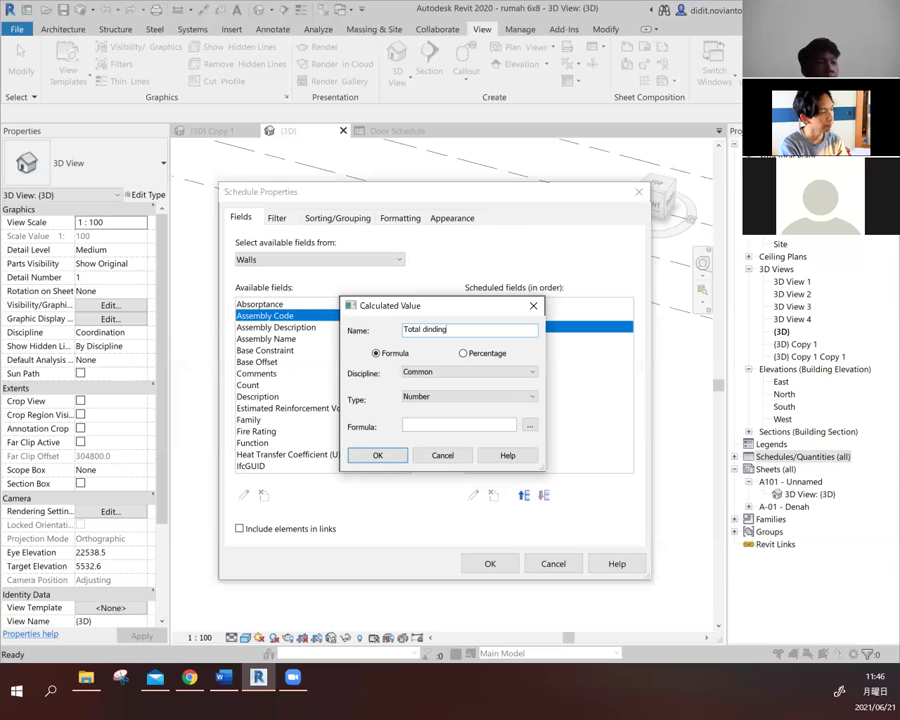
key(BackSpace)
key(BackSpace)
key(BackSpace)
key(BackSpace)
key(BackSpace)
key(BackSpace)
key(BackSpace)
text(harg)
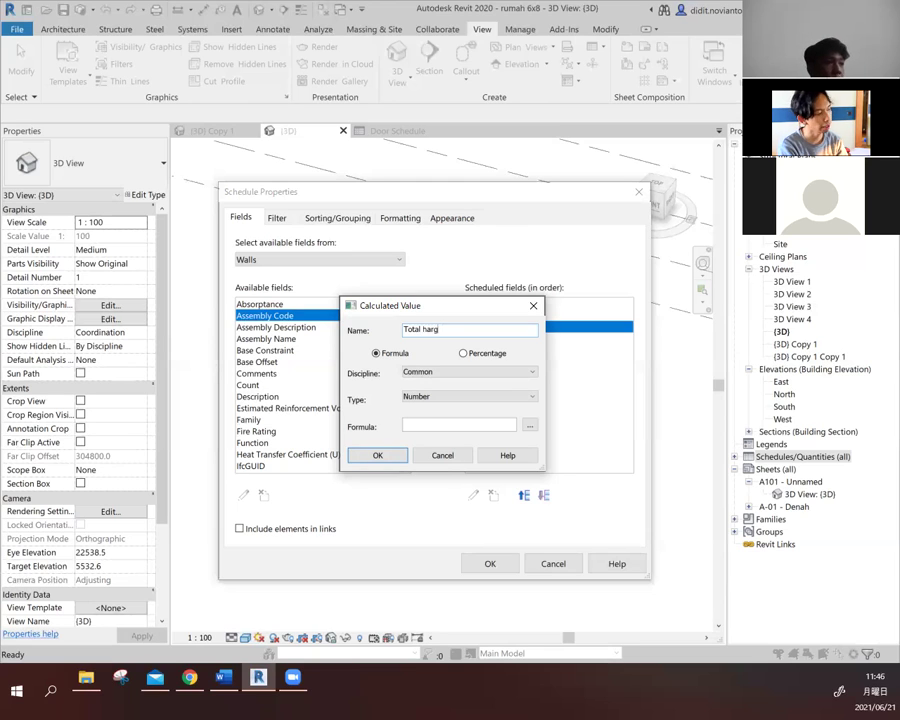
text(a dinding)
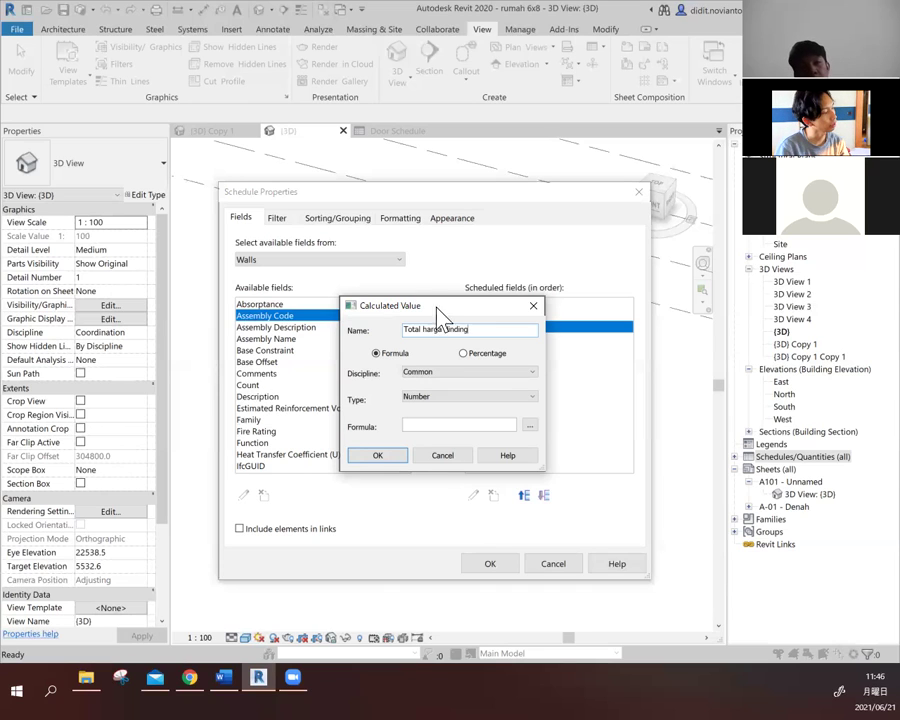
drag(470, 330, 423, 333)
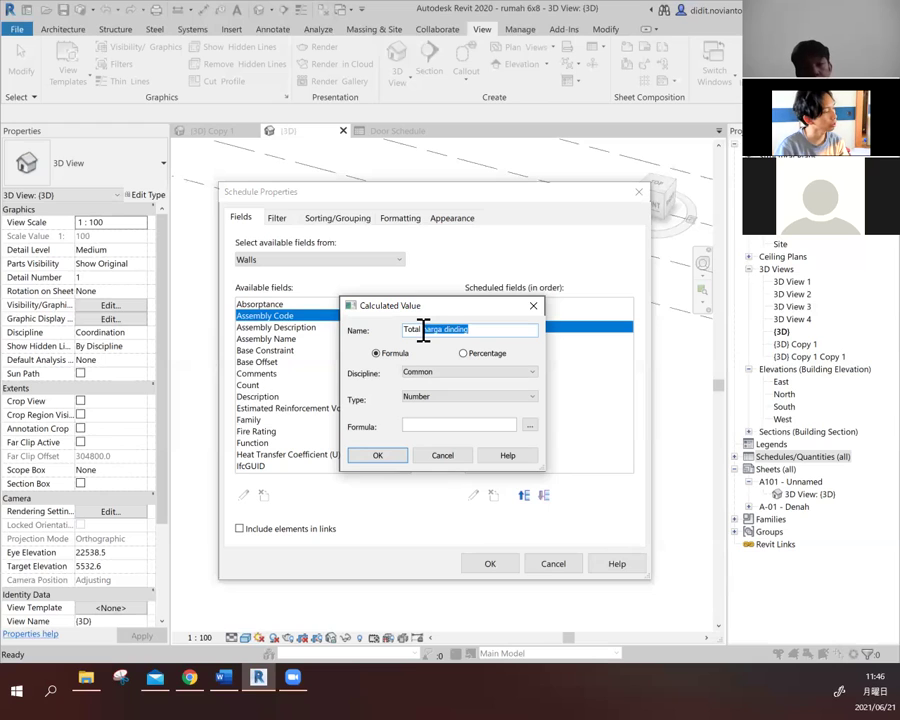
text(wall cost)
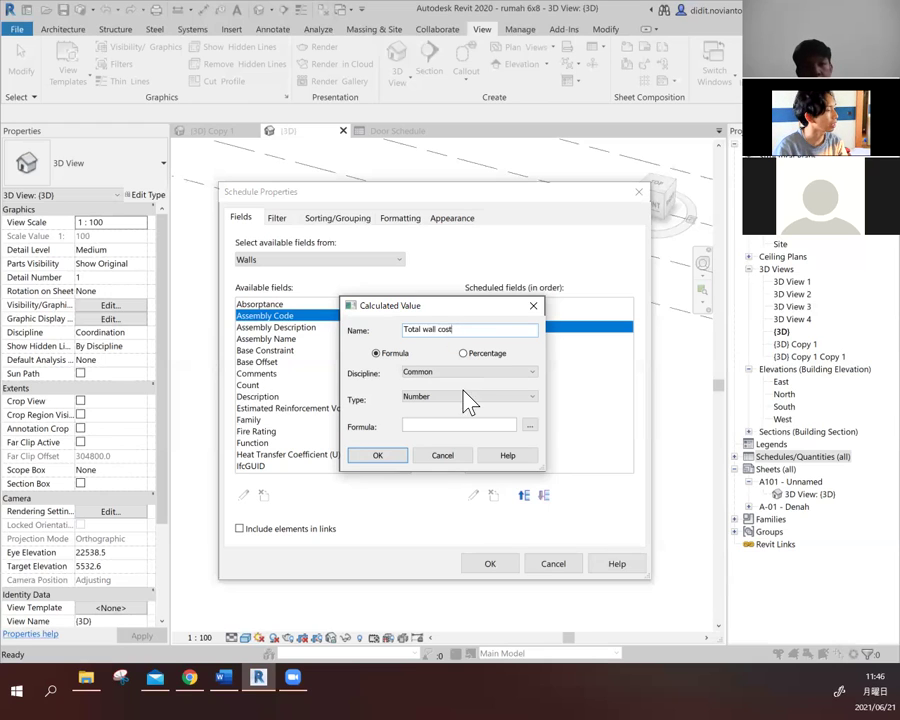
- Keep the calculated value's discipline as Common and set its type to Currency
click(431, 372)
click(431, 381)
click(432, 375)
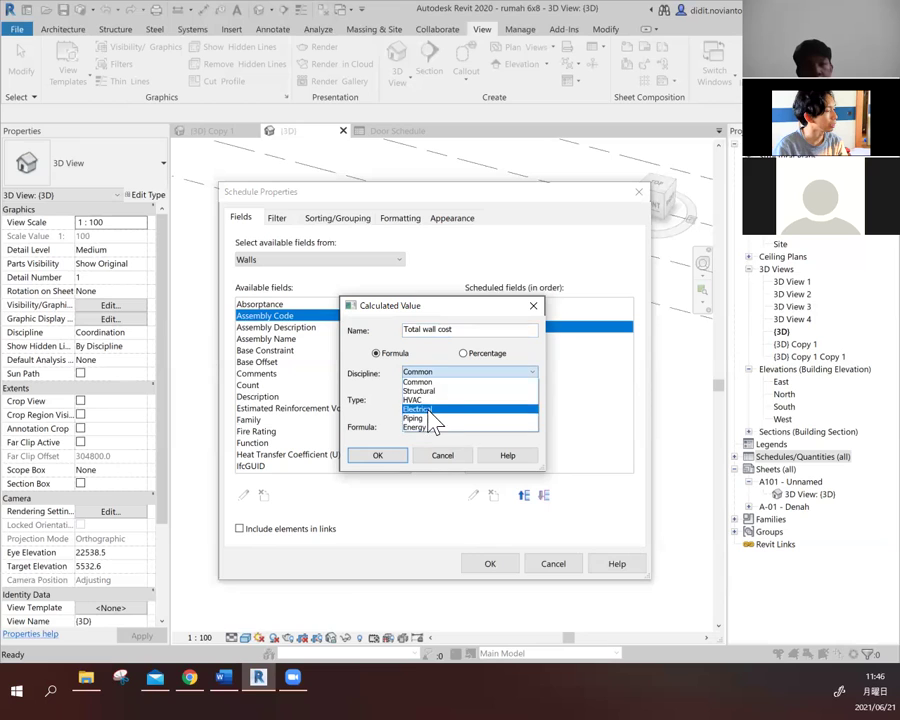
click(429, 379)
click(446, 395)
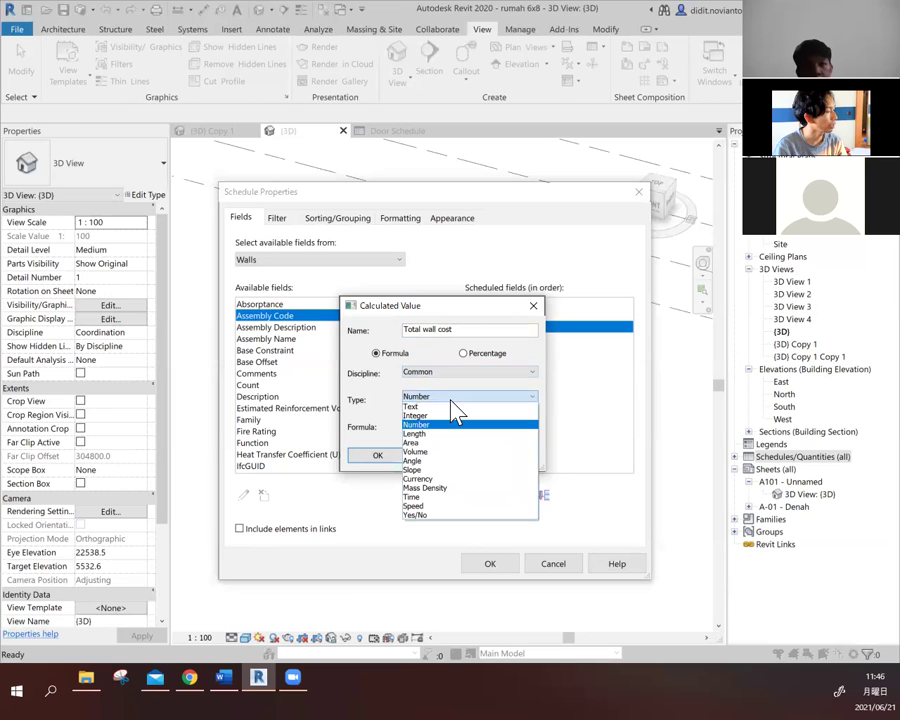
click(482, 480)
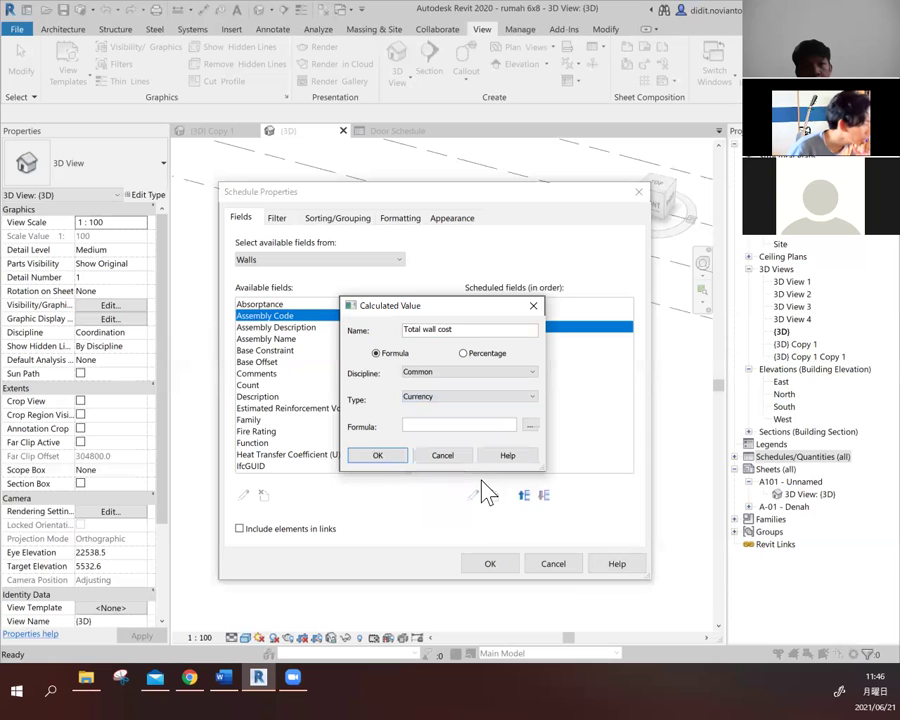
click(420, 397)
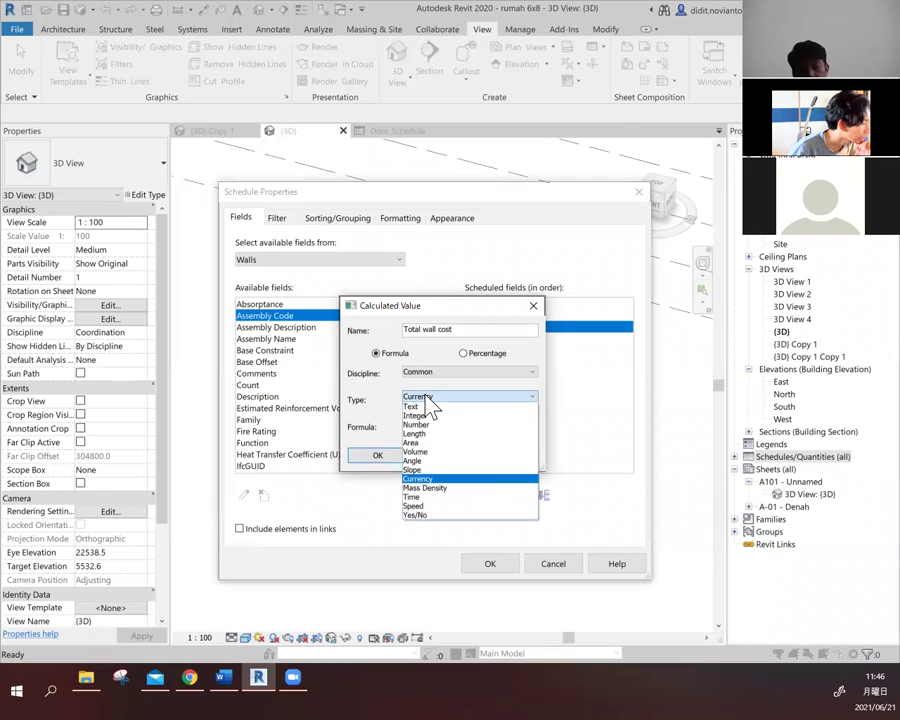
click(427, 399)
click(438, 400)
click(446, 408)
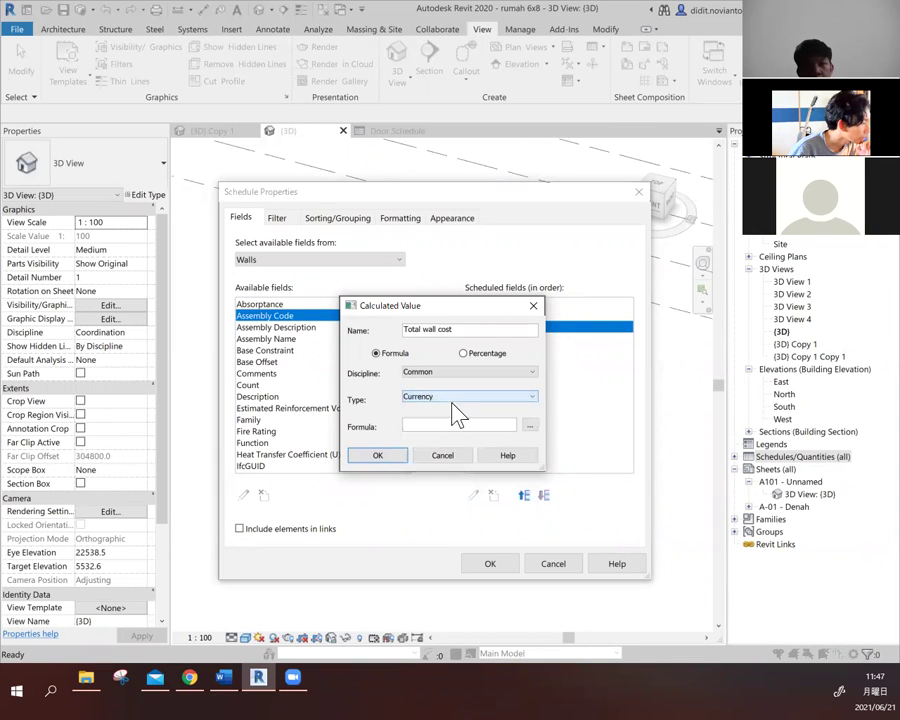
- Build the calculated value's formula from the schedule fields as Cost*Area
click(509, 427)
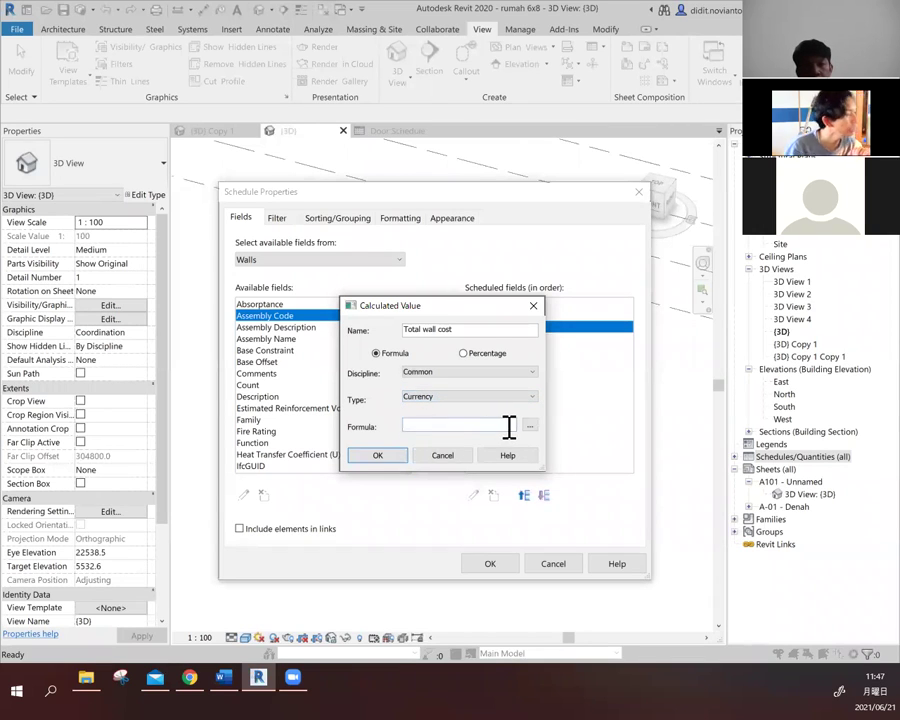
click(529, 426)
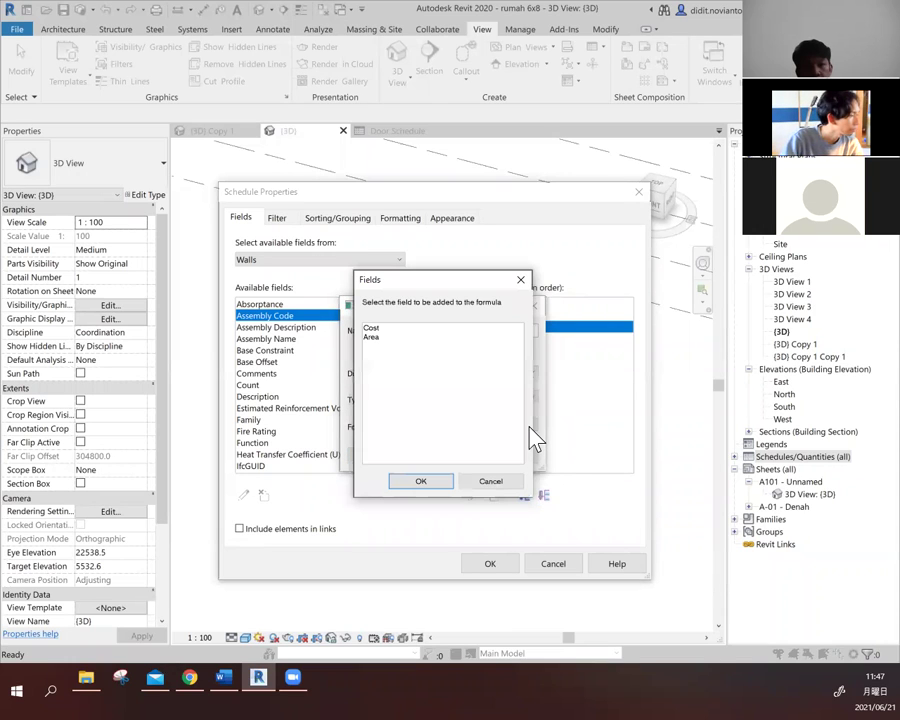
drag(472, 282, 575, 277)
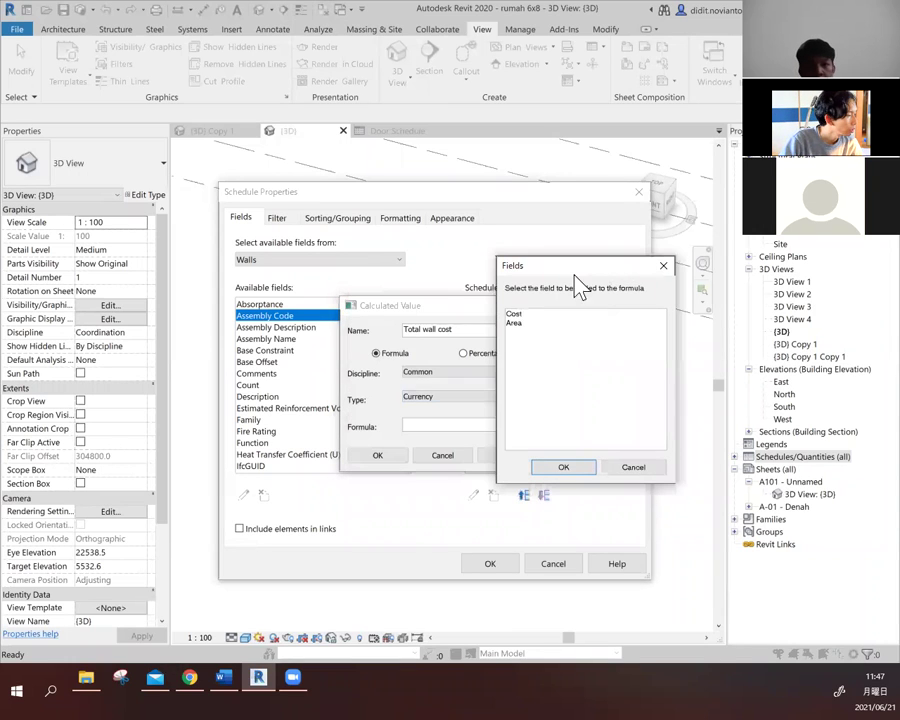
click(519, 316)
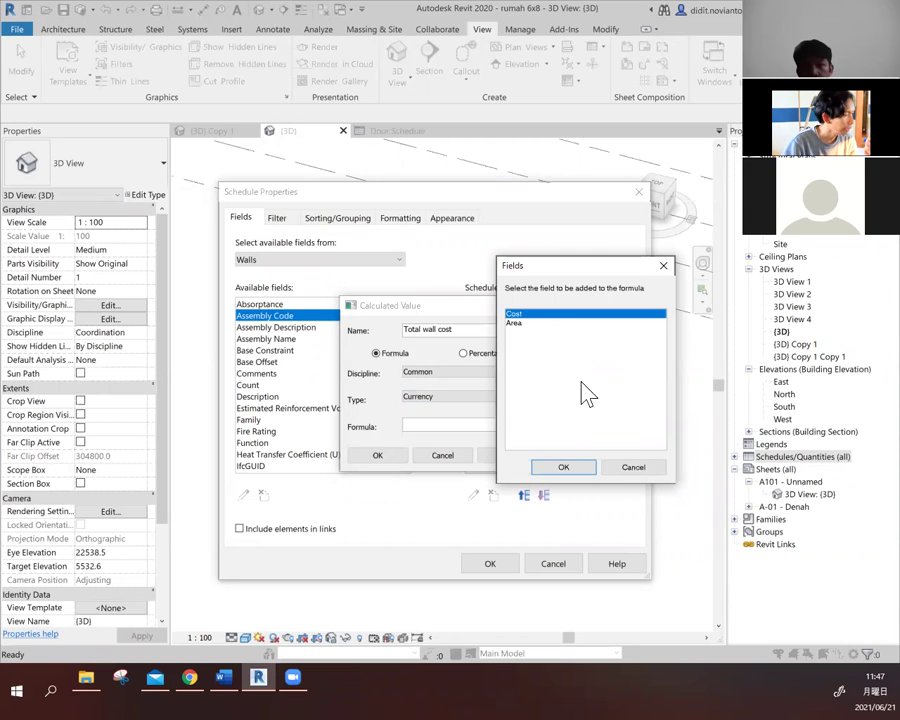
click(586, 475)
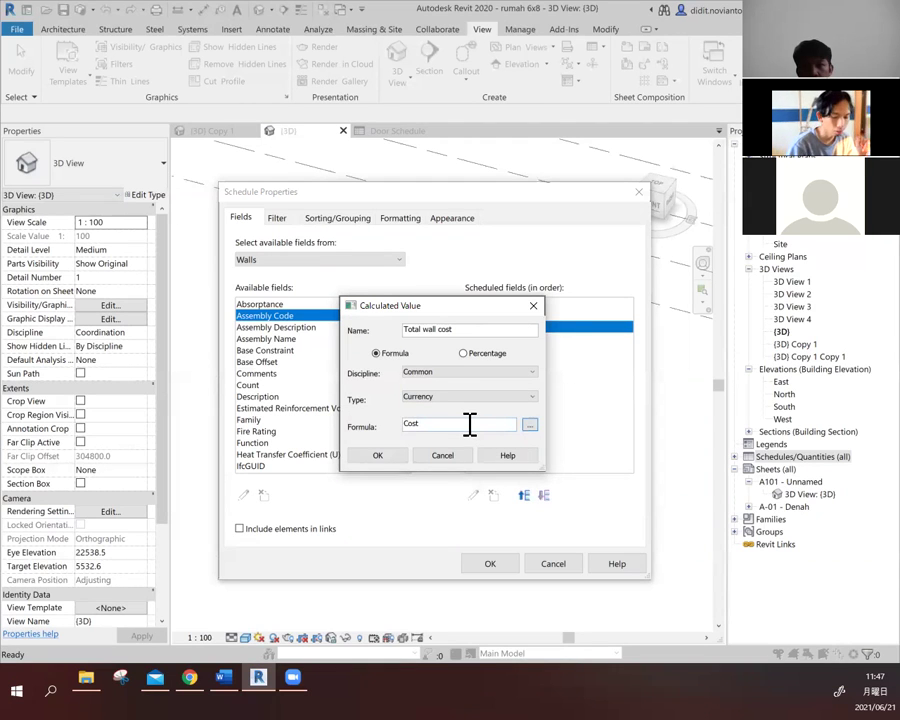
text(*)
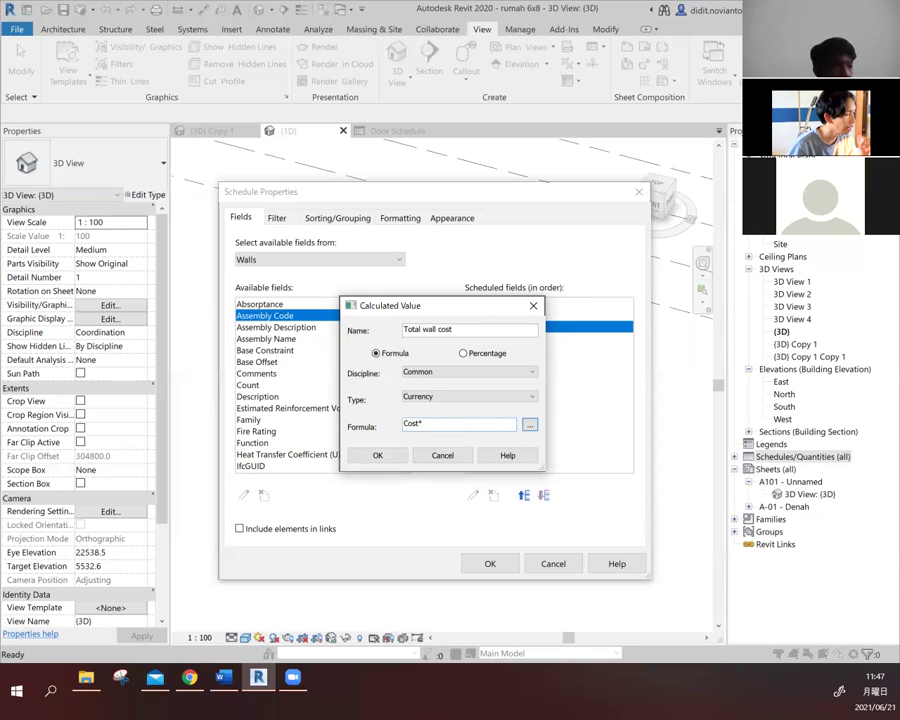
click(530, 425)
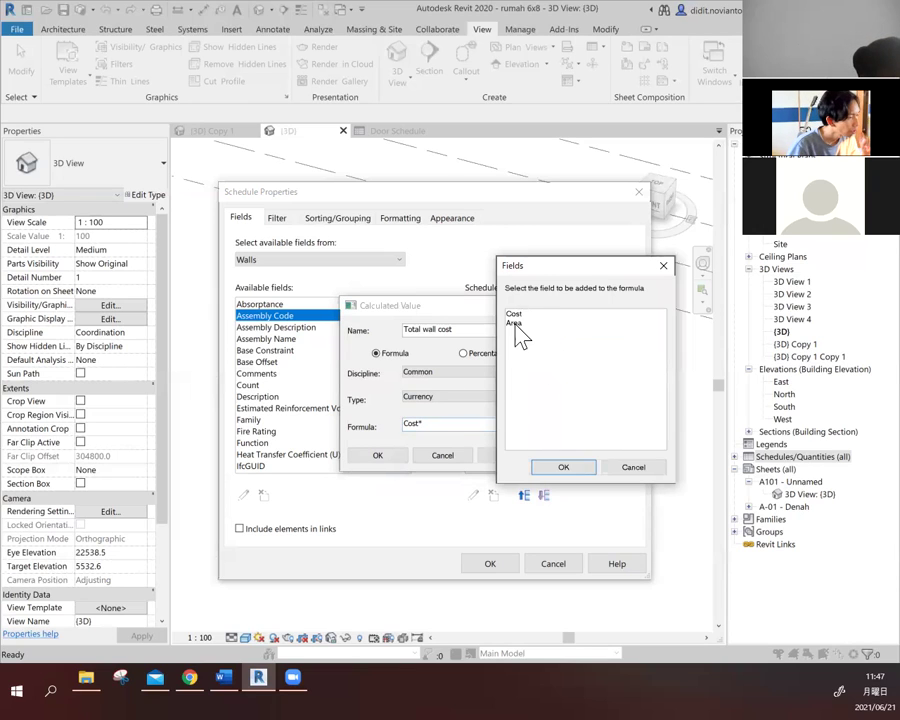
click(516, 323)
click(566, 468)
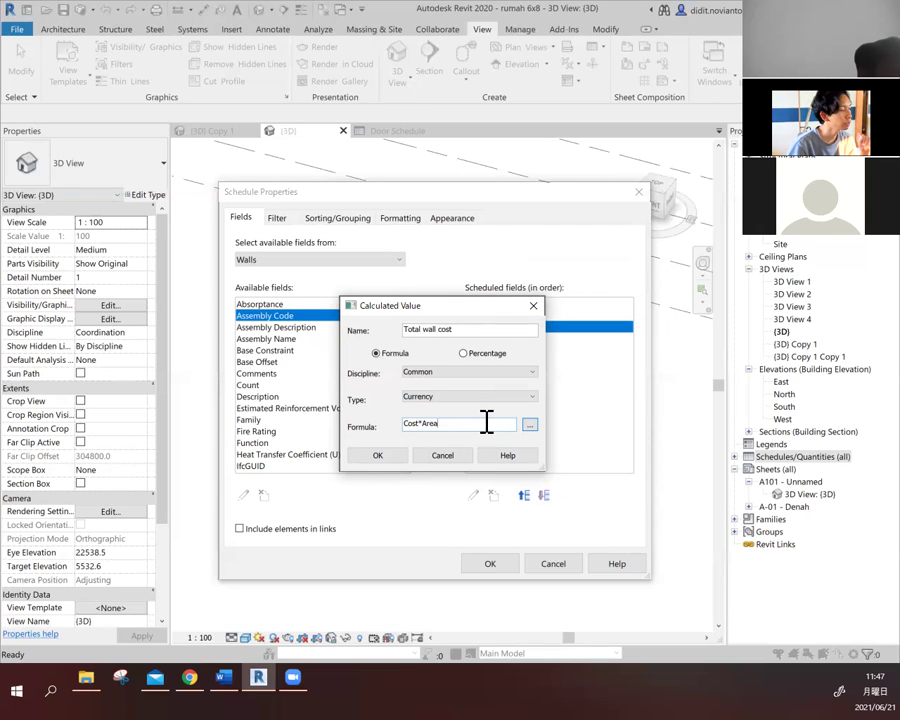
- Extend the formula with a division by 1m^2, giving Cost*Area/1m^2, and add the calculated field to the schedule
text(/)
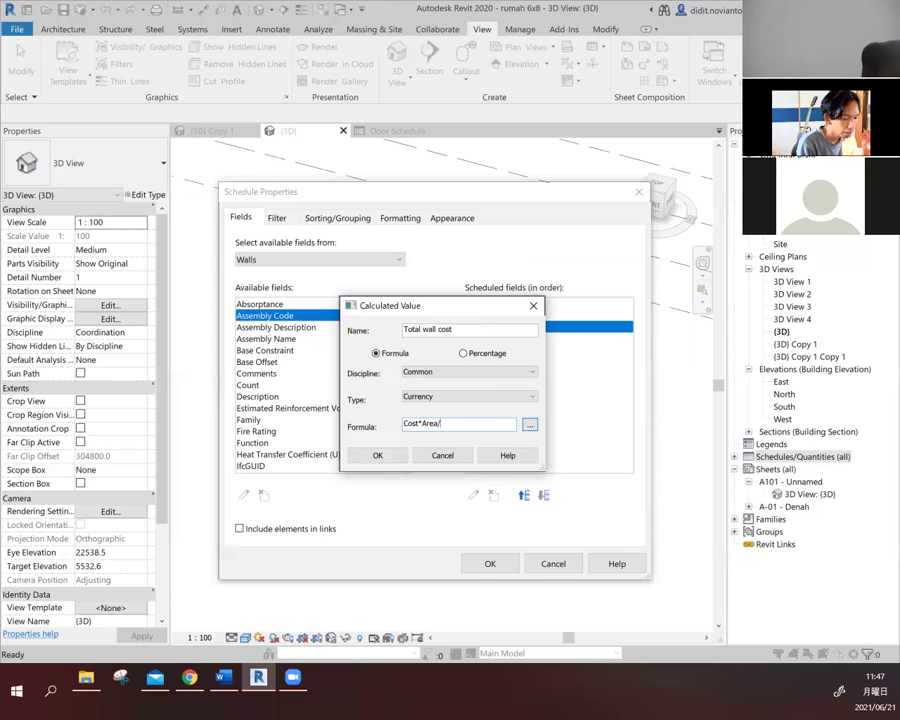
text(m)
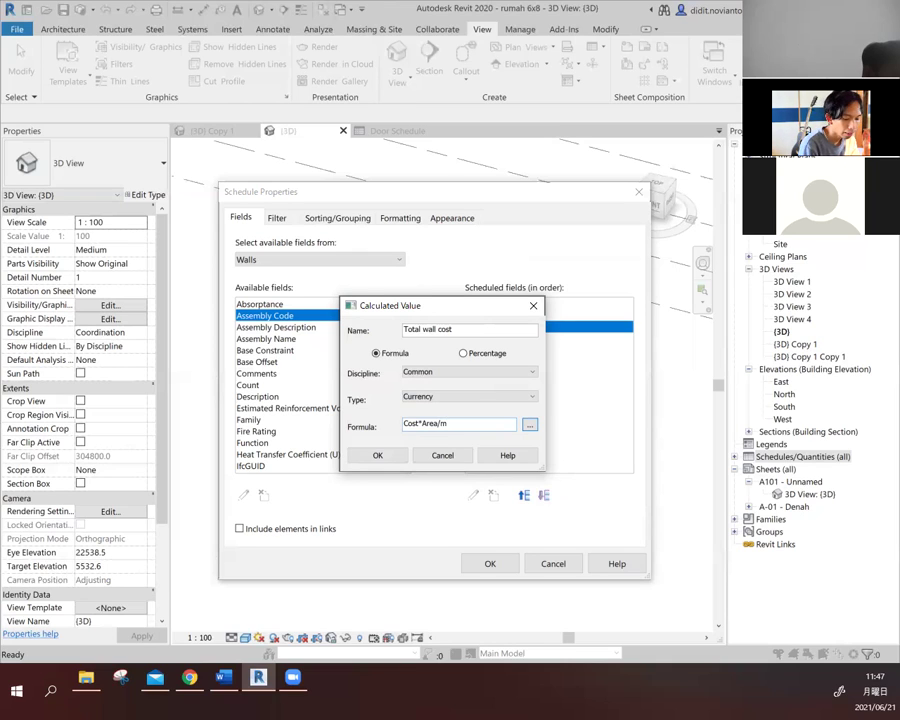
text(^2)
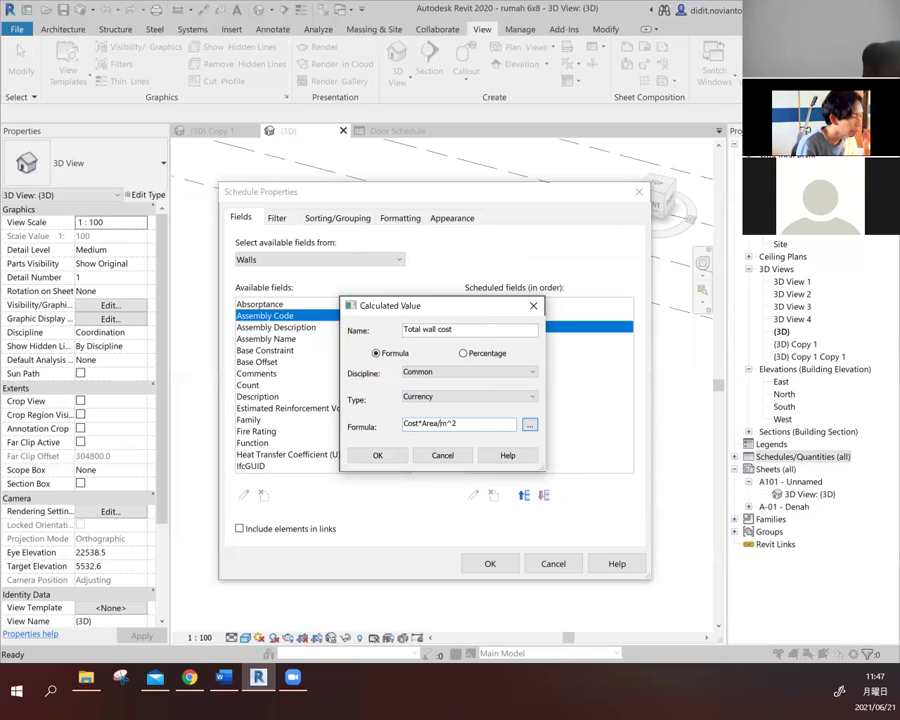
text(1)
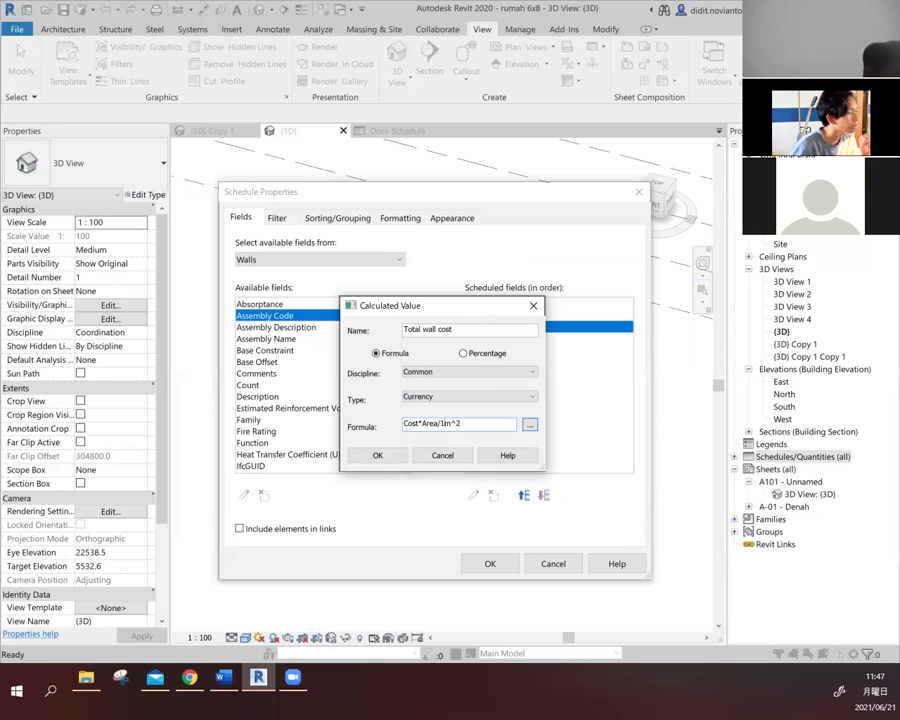
drag(474, 422, 441, 423)
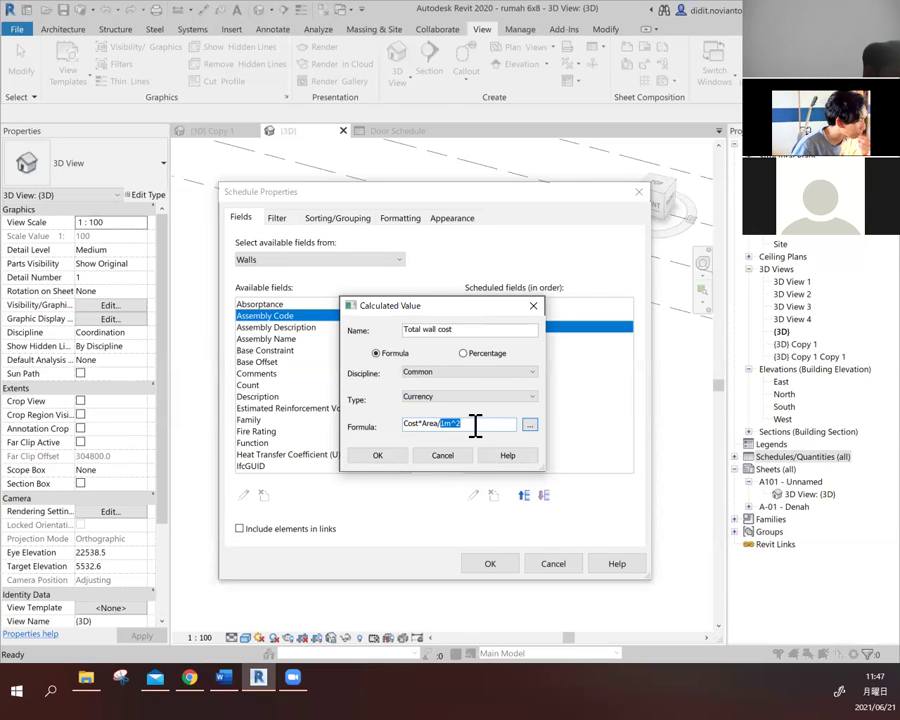
click(435, 427)
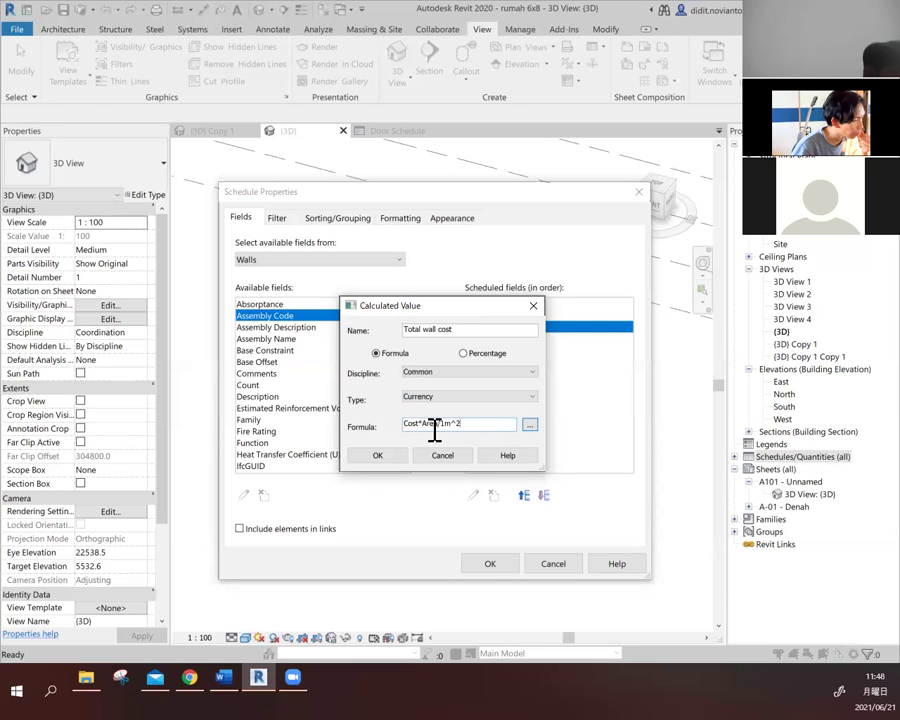
click(378, 456)
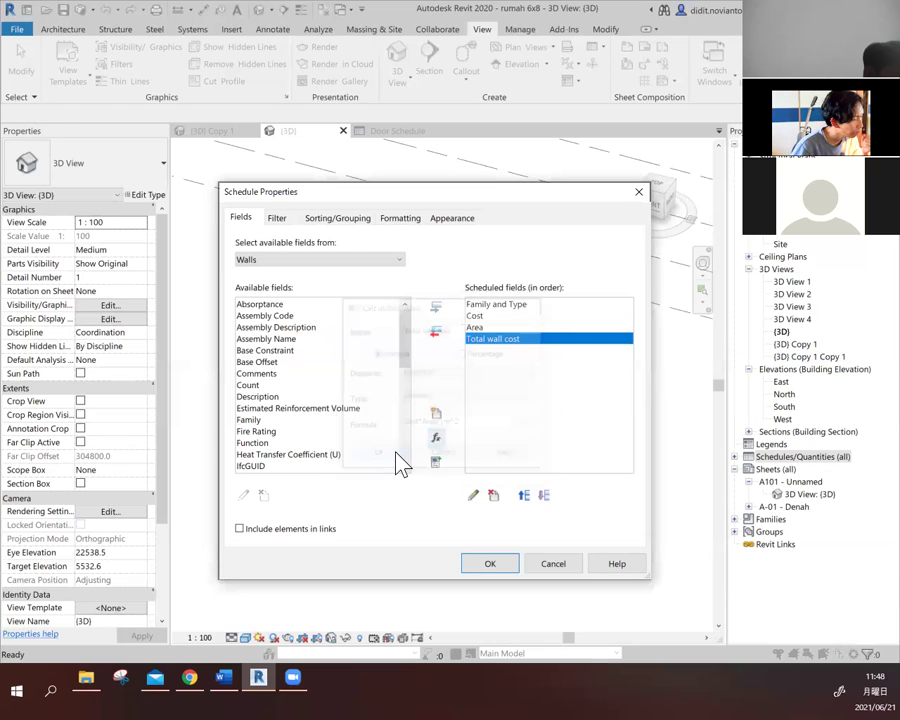
- Generate the wall schedule from the chosen fields and widen its Family and Type column to fit the full wall names
click(490, 564)
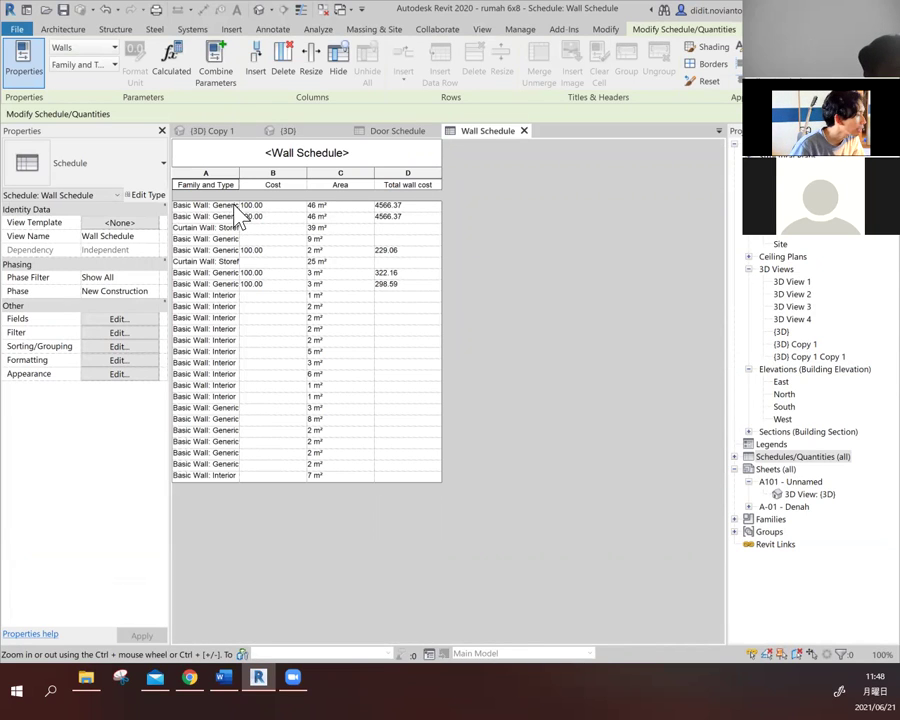
drag(240, 175, 314, 174)
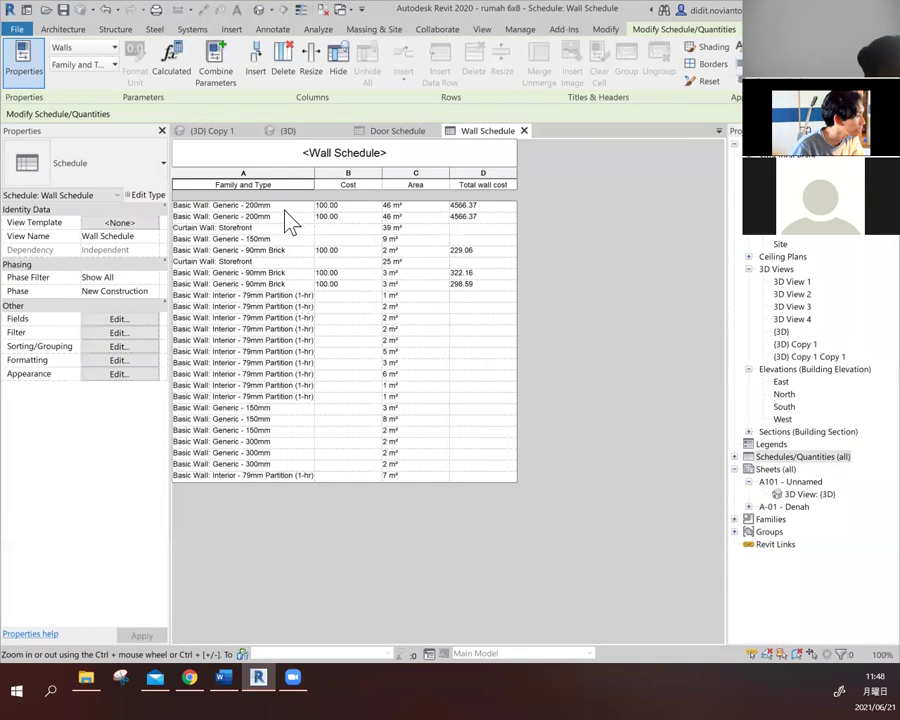
- Set the cost of the Basic Wall: Generic - 200mm type to 100000 and apply it to all its elements
click(350, 206)
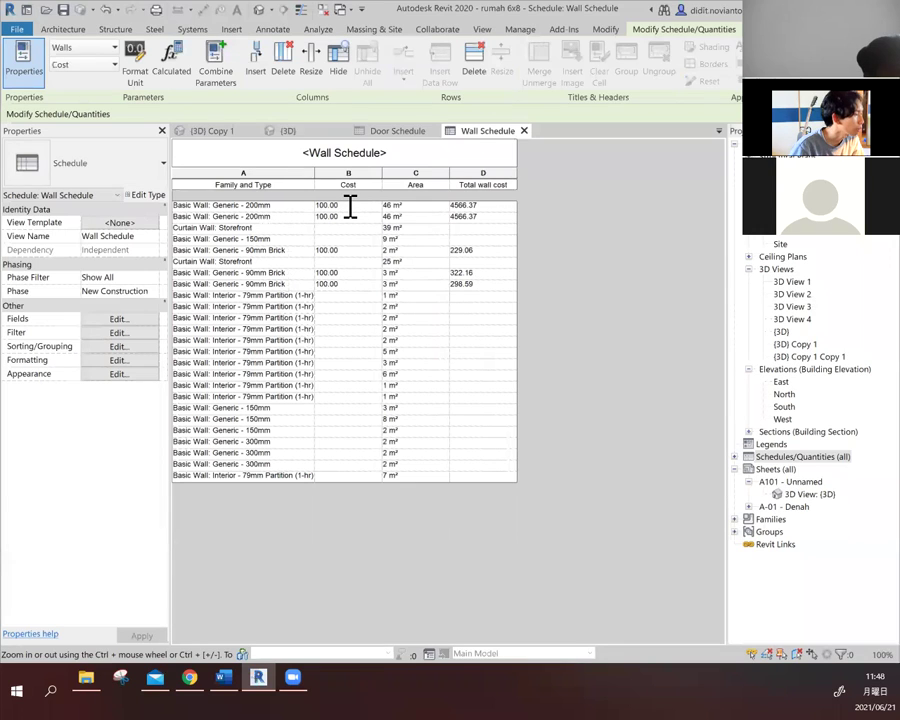
click(350, 206)
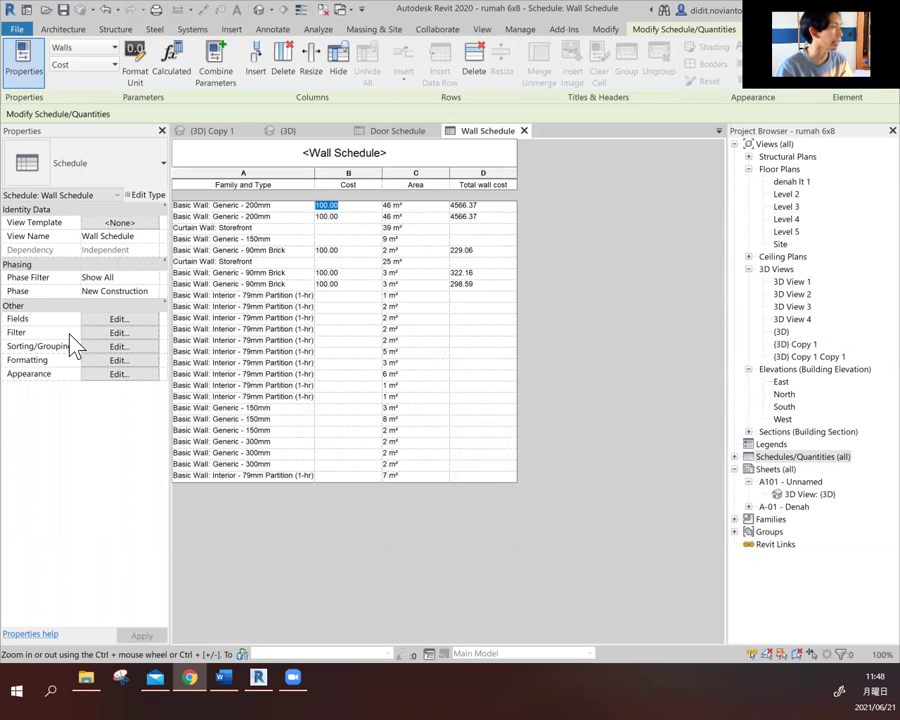
click(368, 204)
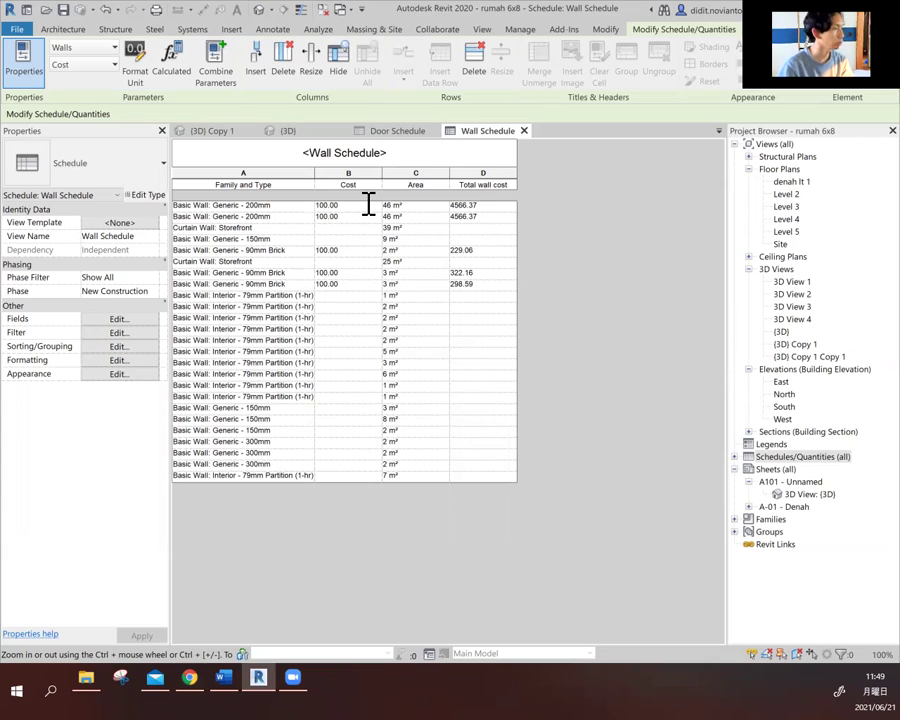
key(BackSpace)
key(BackSpace)
key(BackSpace)
key(BackSpace)
key(BackSpace)
key(BackSpace)
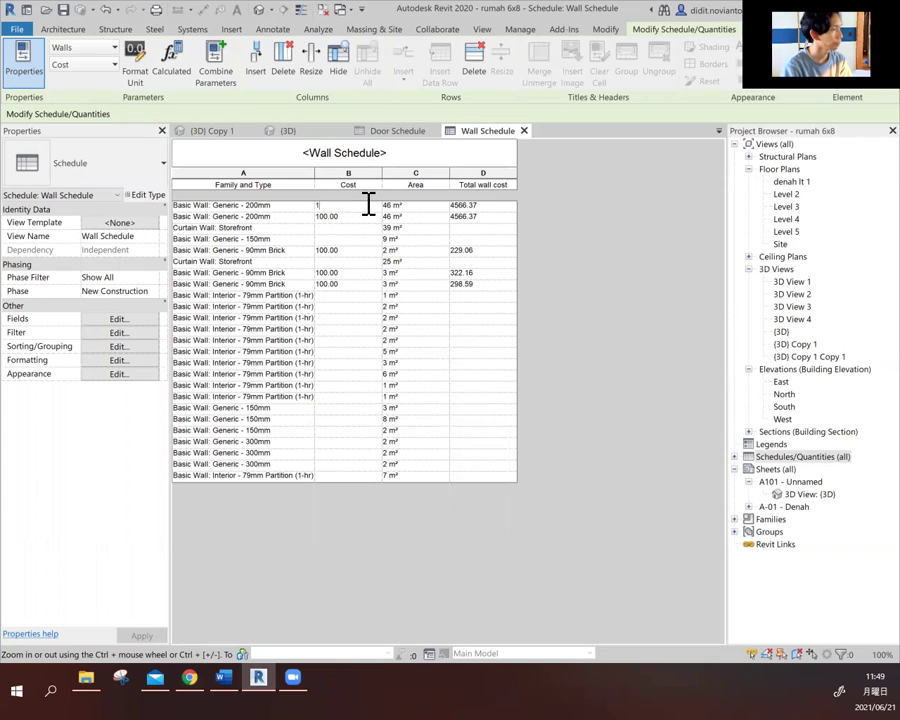
text(100)
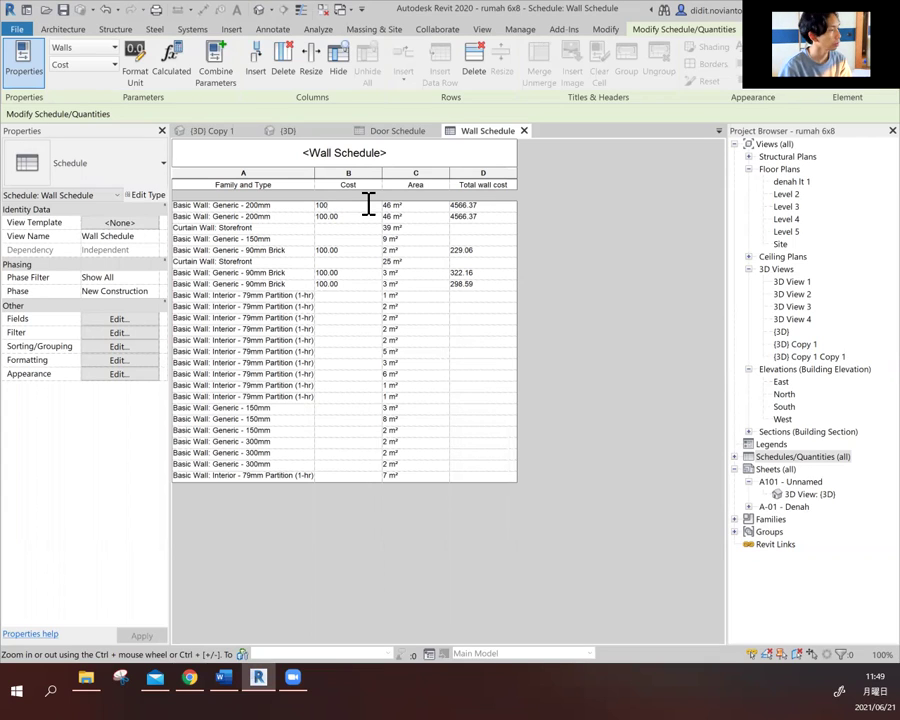
text(000)
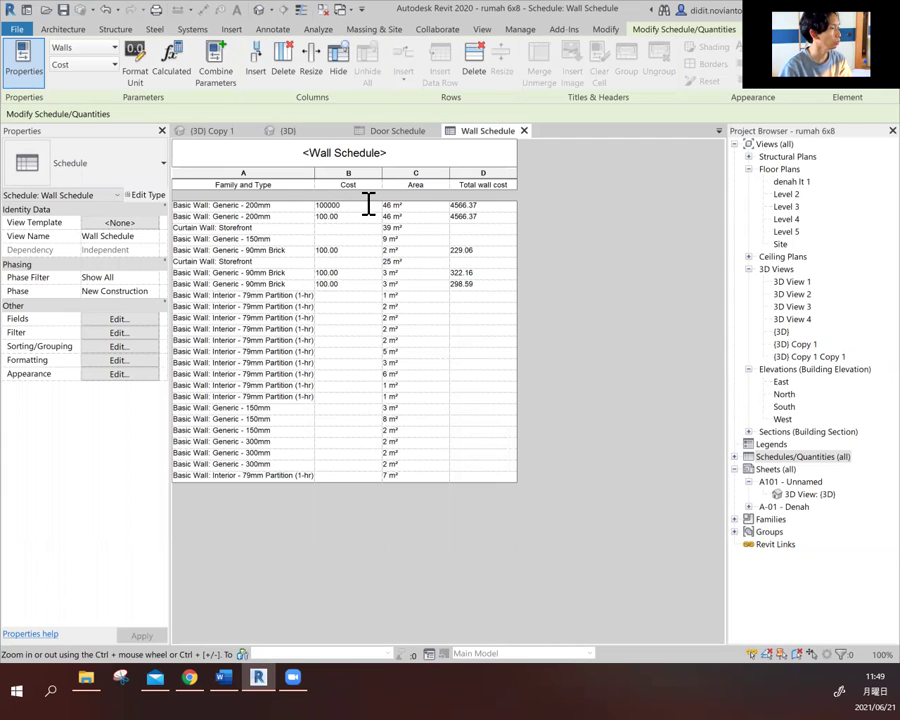
click(371, 213)
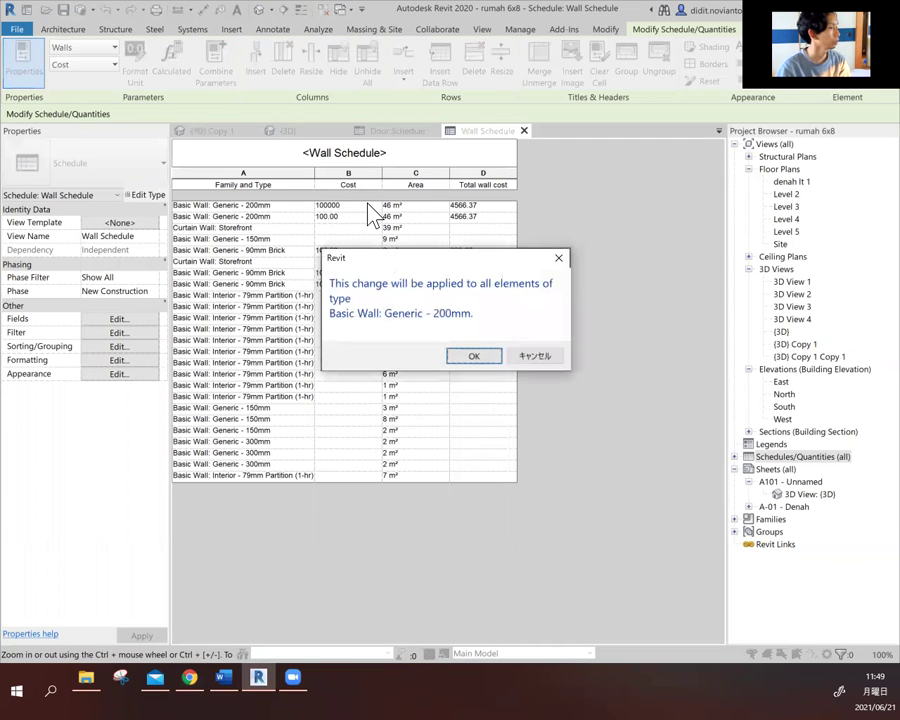
click(480, 353)
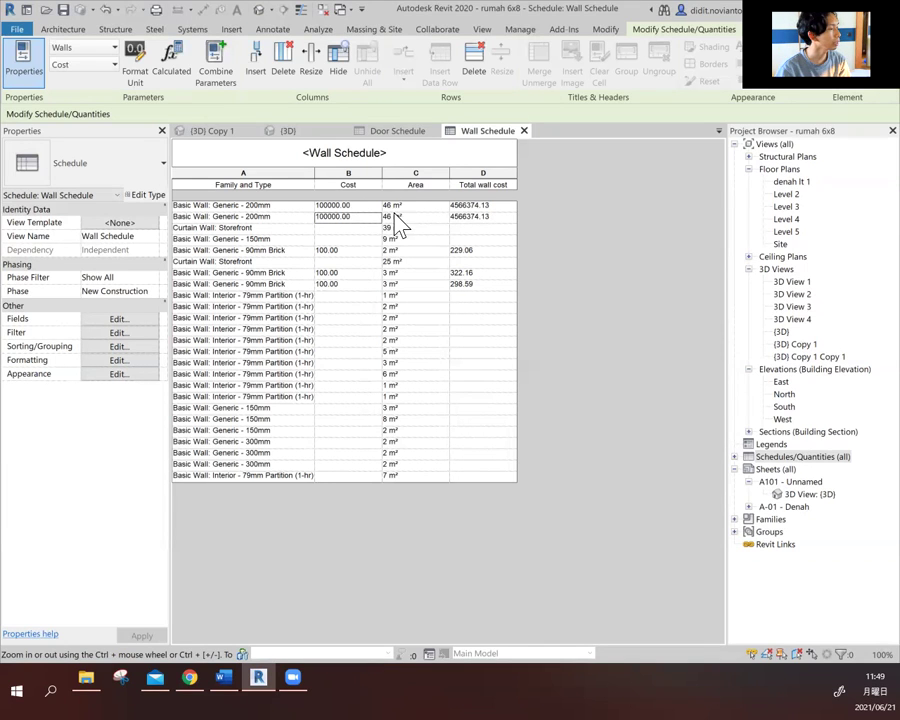
- Compare the areas and total wall costs of the upper rows in the wall schedule
click(405, 208)
click(490, 208)
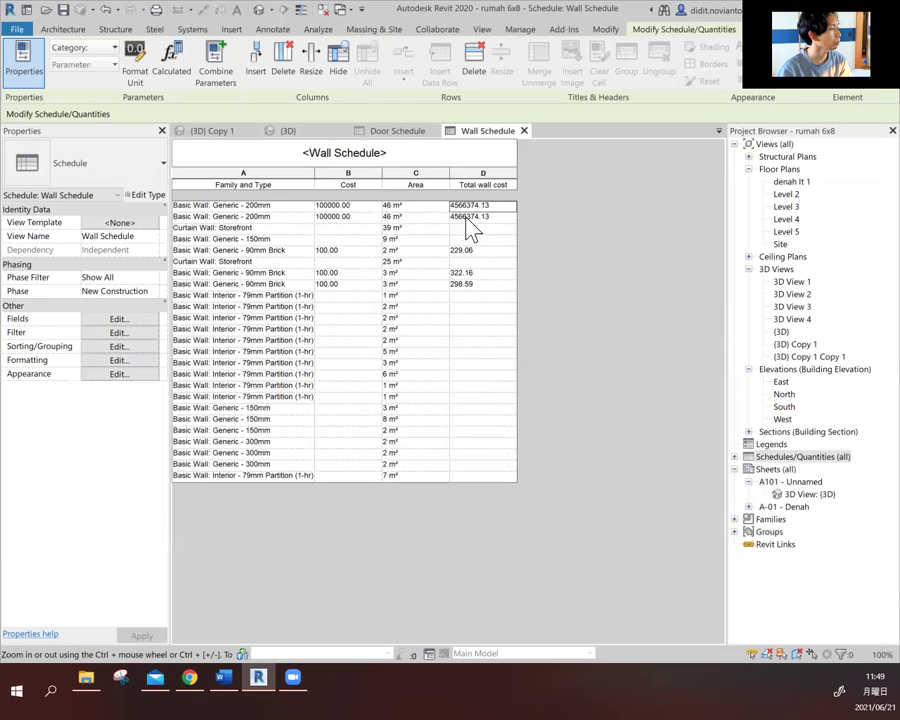
click(474, 216)
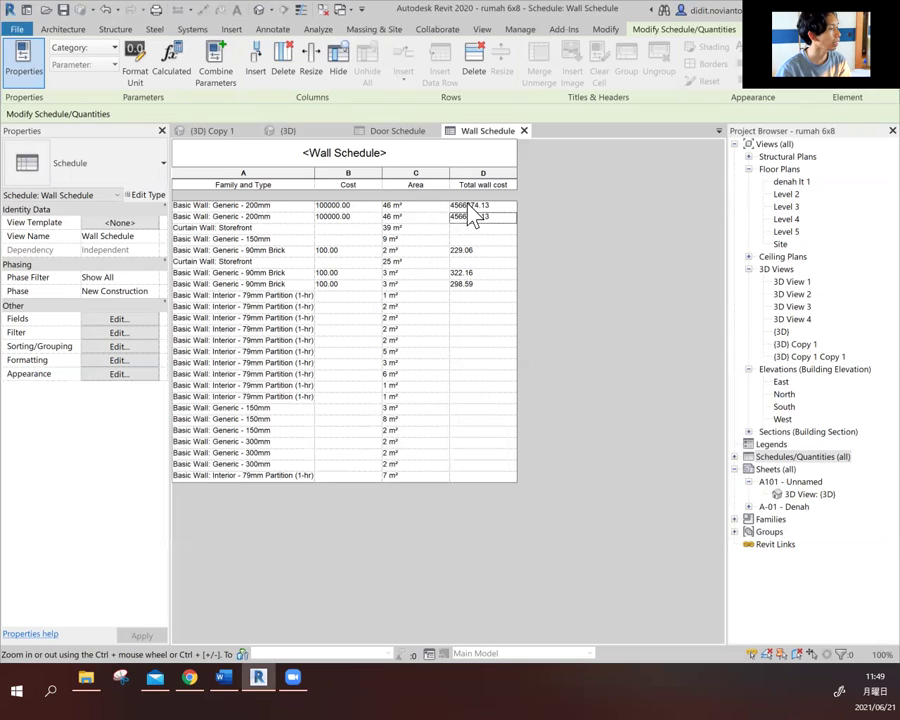
click(420, 218)
click(409, 230)
click(404, 241)
click(408, 262)
click(408, 284)
click(409, 205)
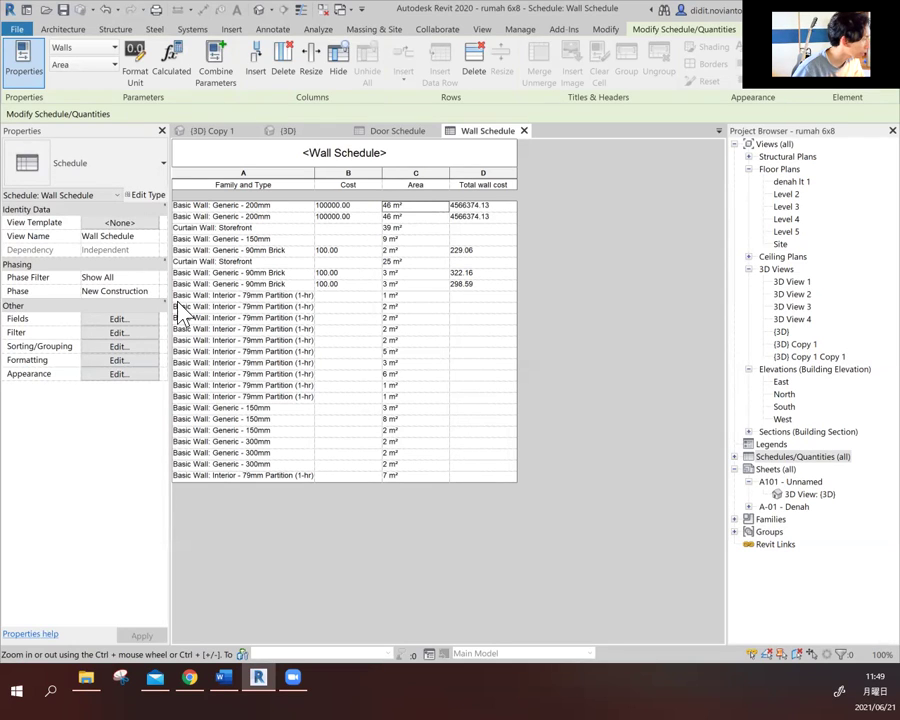
click(110, 361)
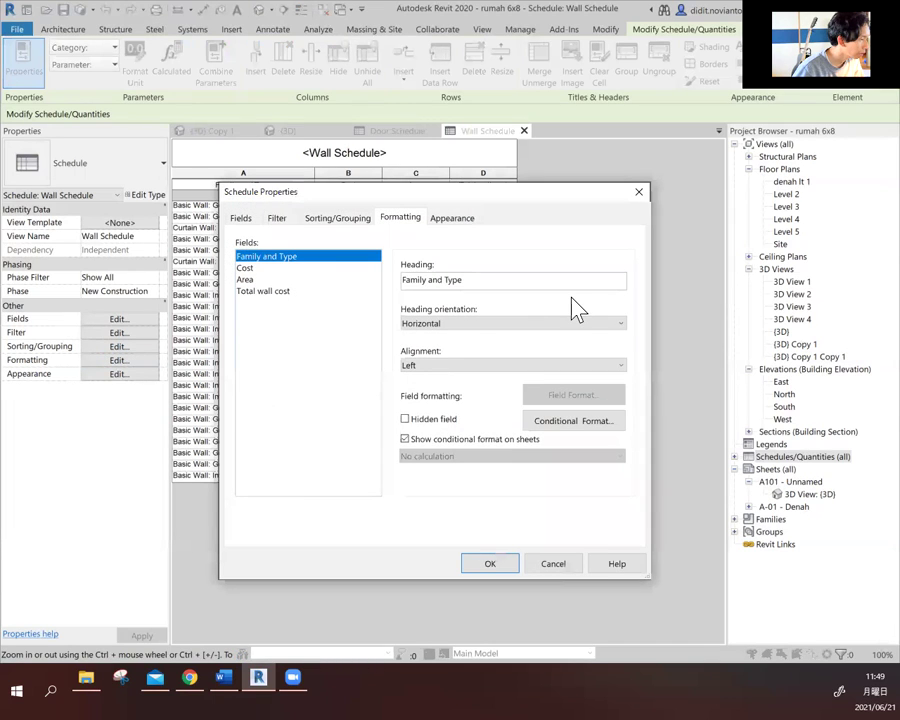
click(250, 280)
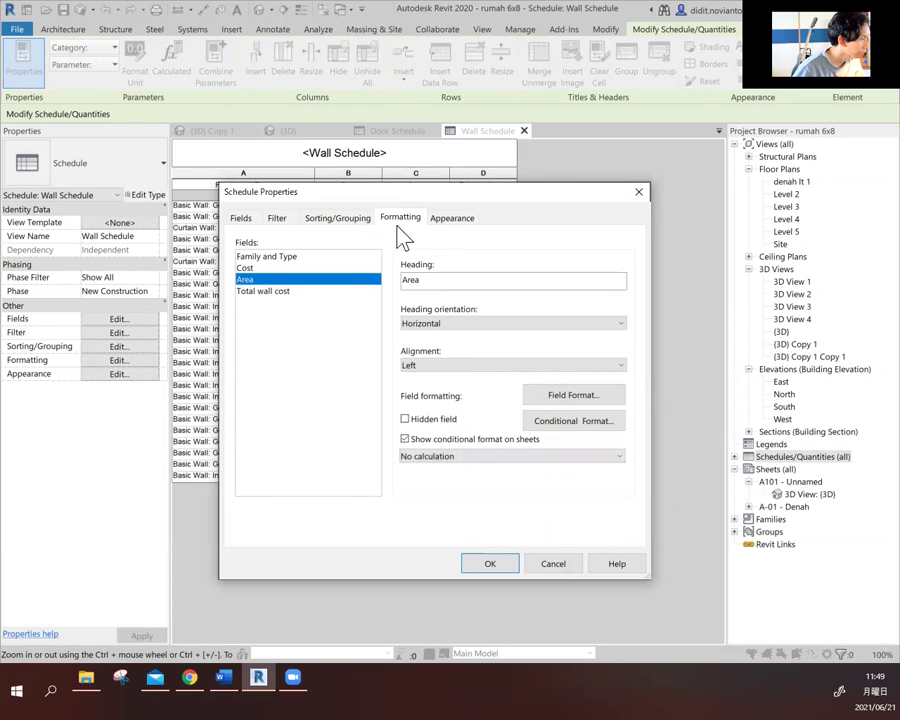
click(450, 220)
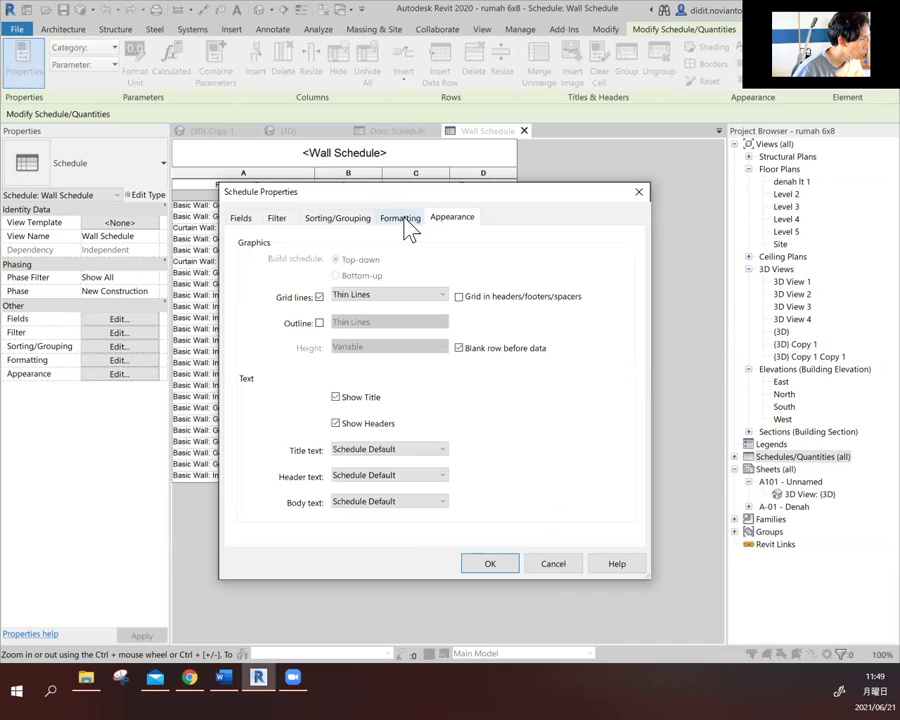
click(402, 218)
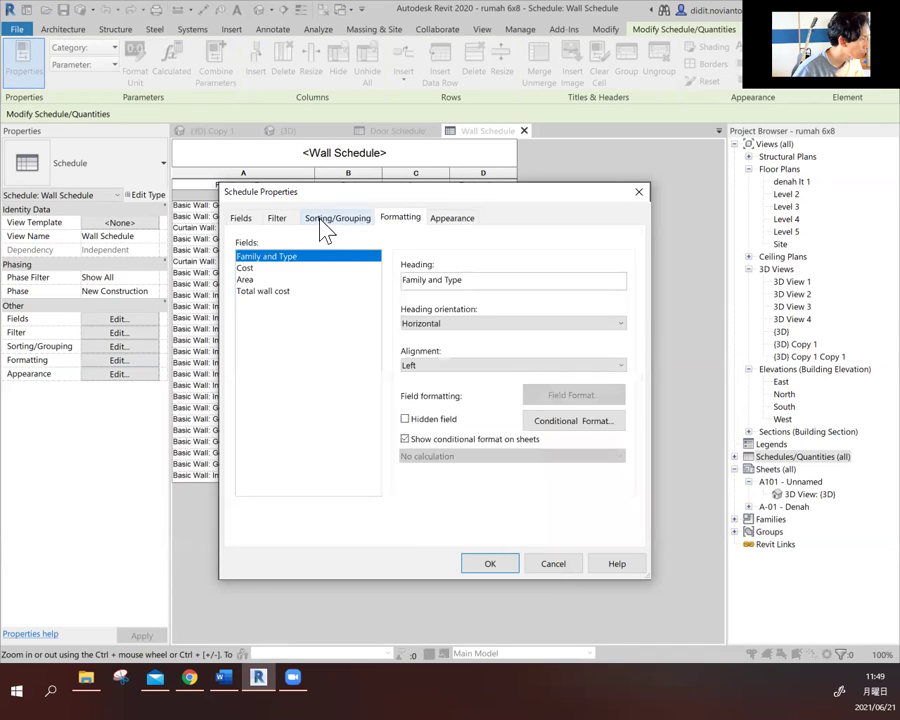
click(563, 421)
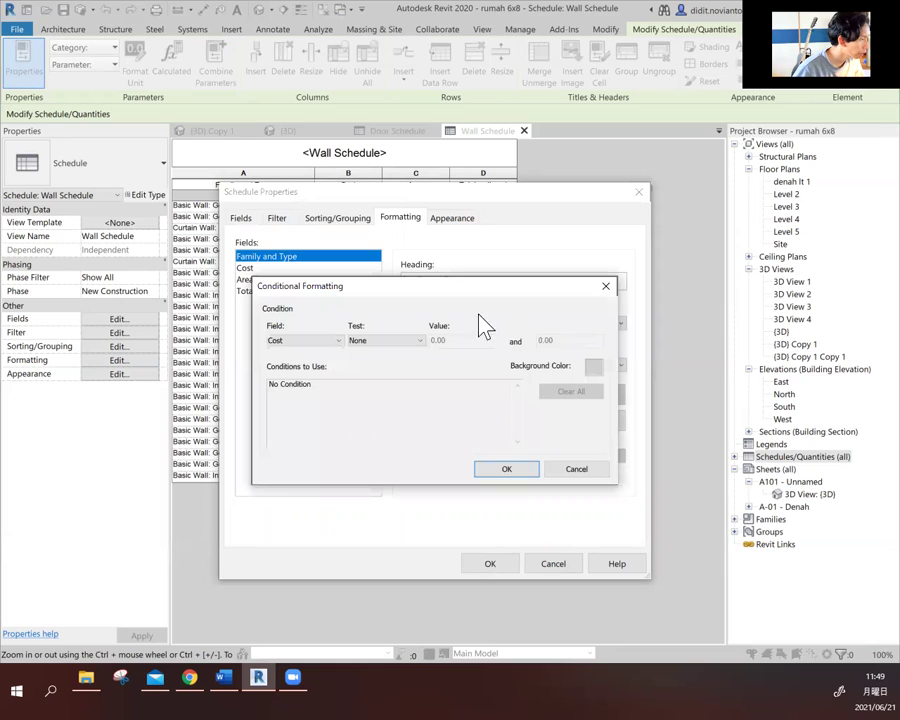
click(605, 287)
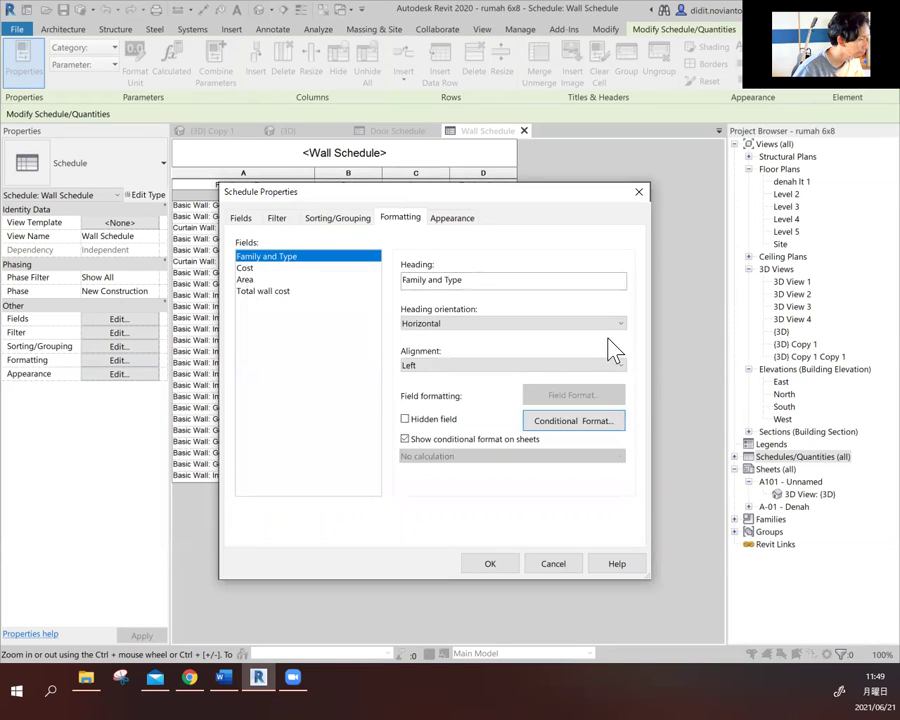
click(640, 192)
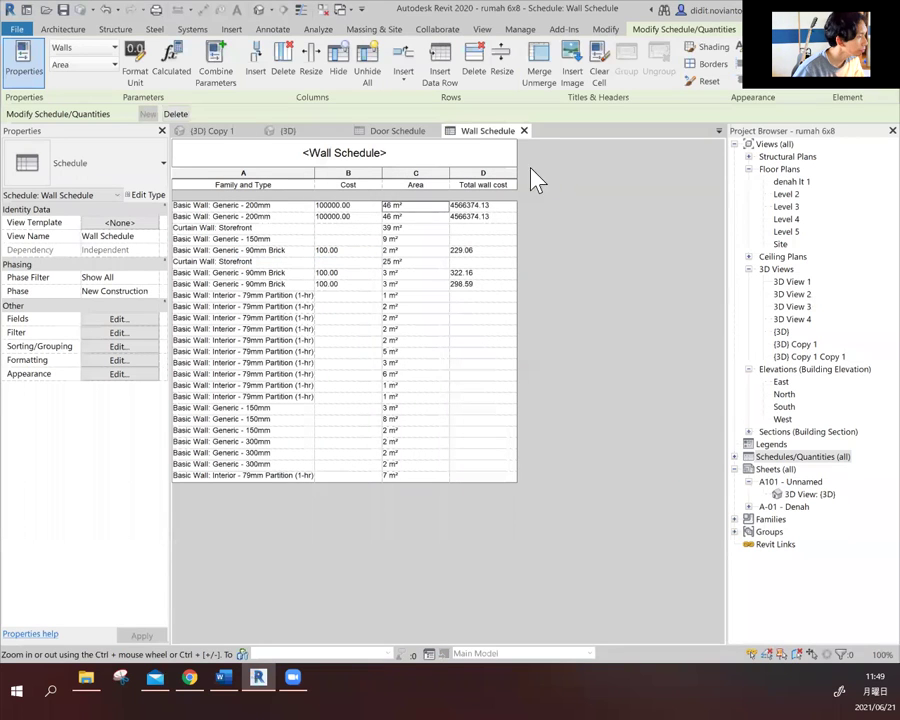
- Set the cost of the Curtain Wall: Storefront type to 300000 and apply it to all its elements
click(340, 355)
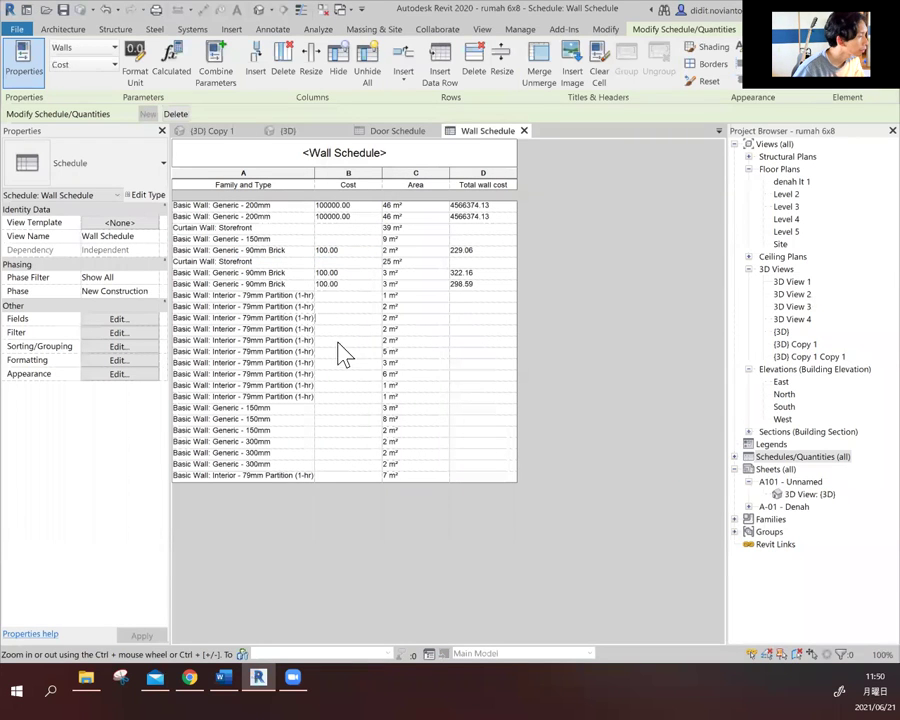
click(345, 284)
click(280, 228)
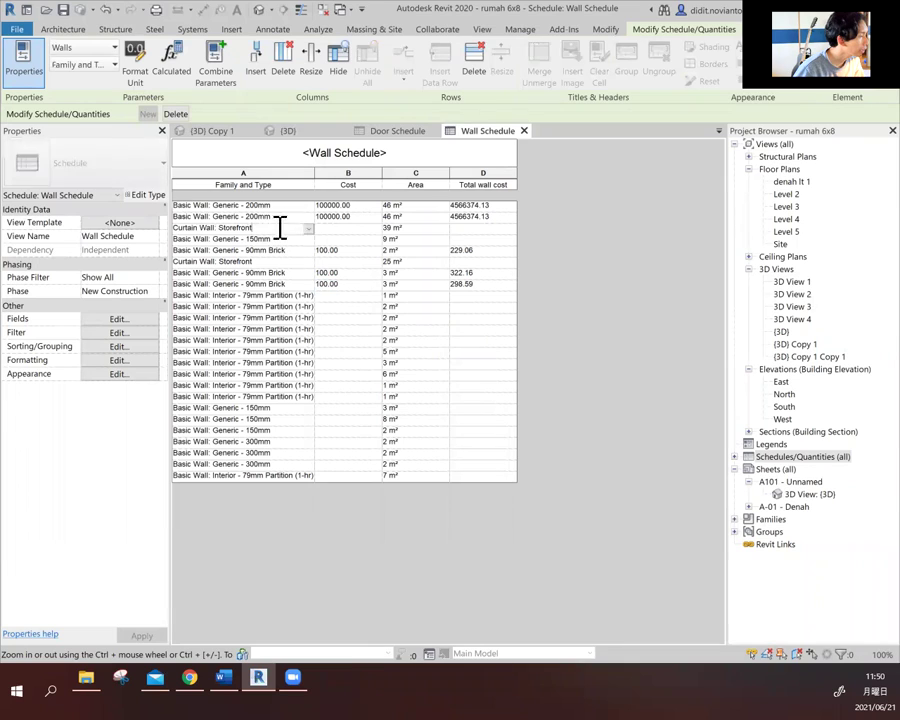
click(344, 229)
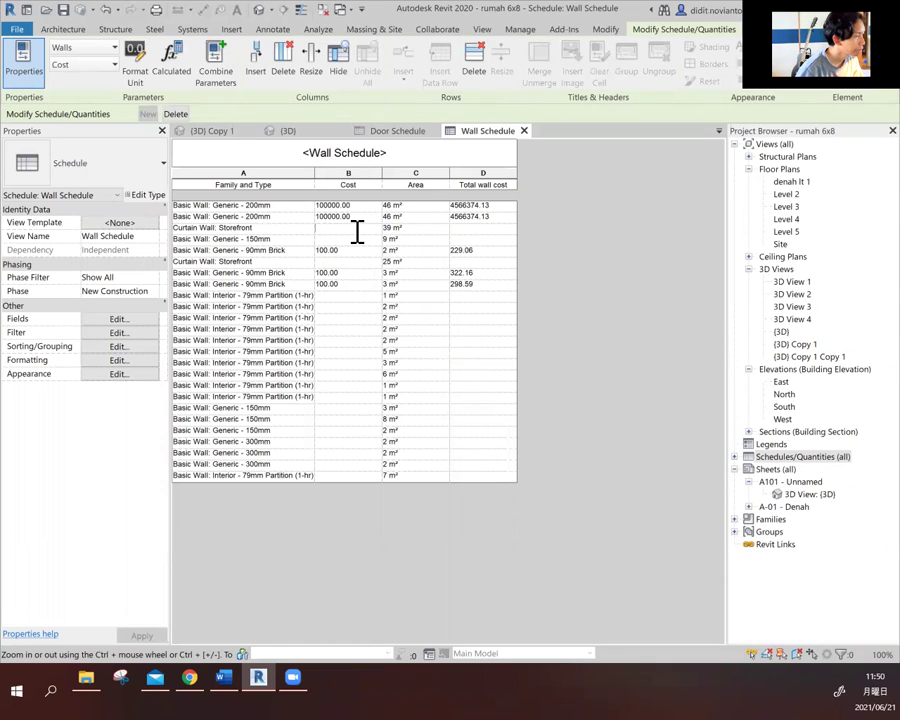
text(300000)
key(Return)
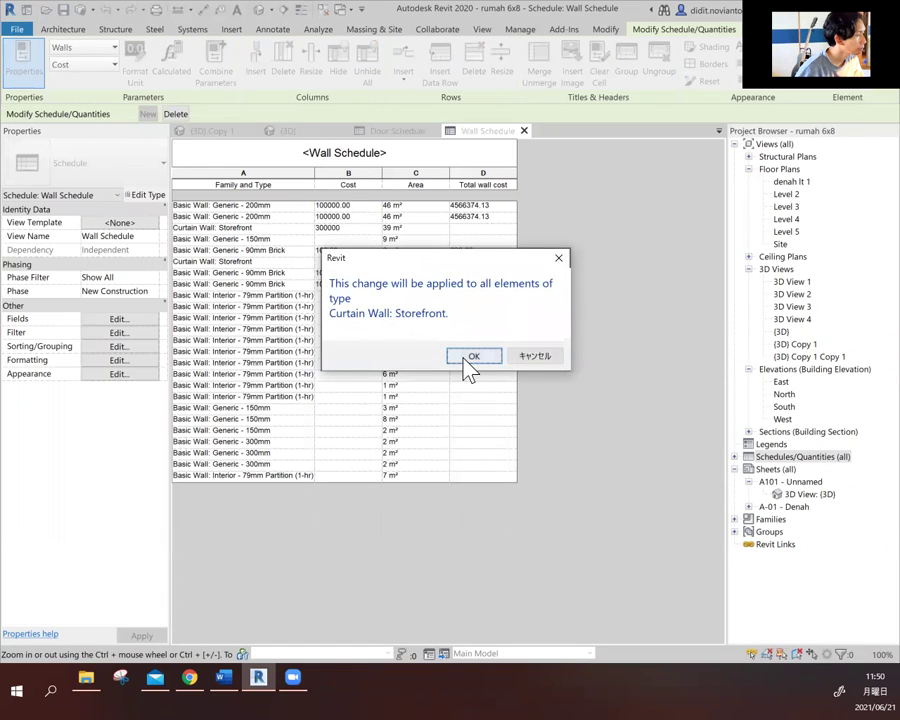
click(466, 358)
- Set the type cost to 800000 for Generic - 150mm walls and to 75000 for Interior - 79mm Partition (1-hr) walls
click(368, 238)
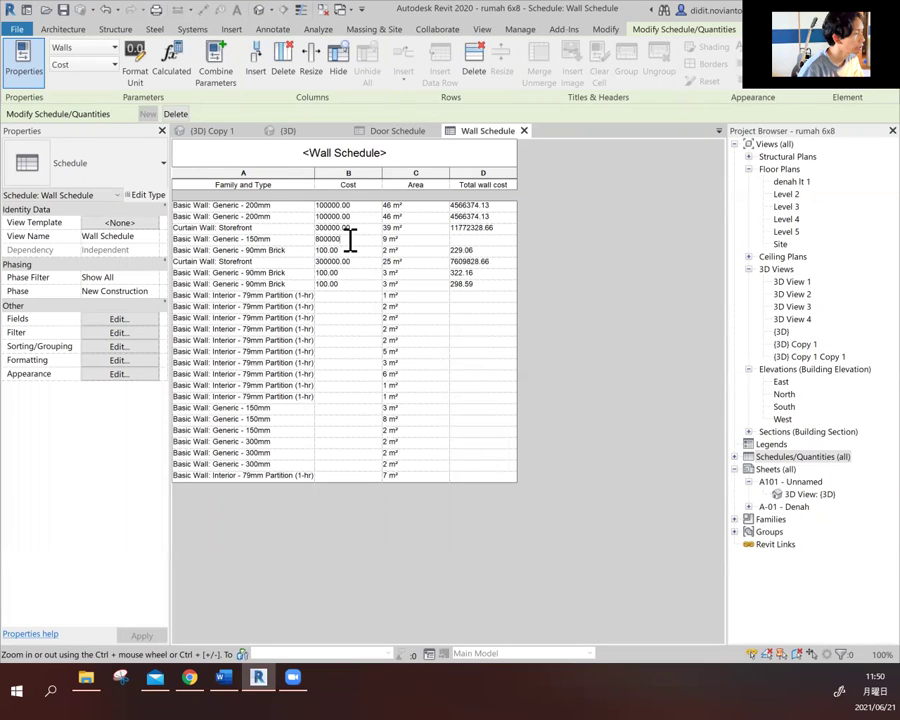
key(Return)
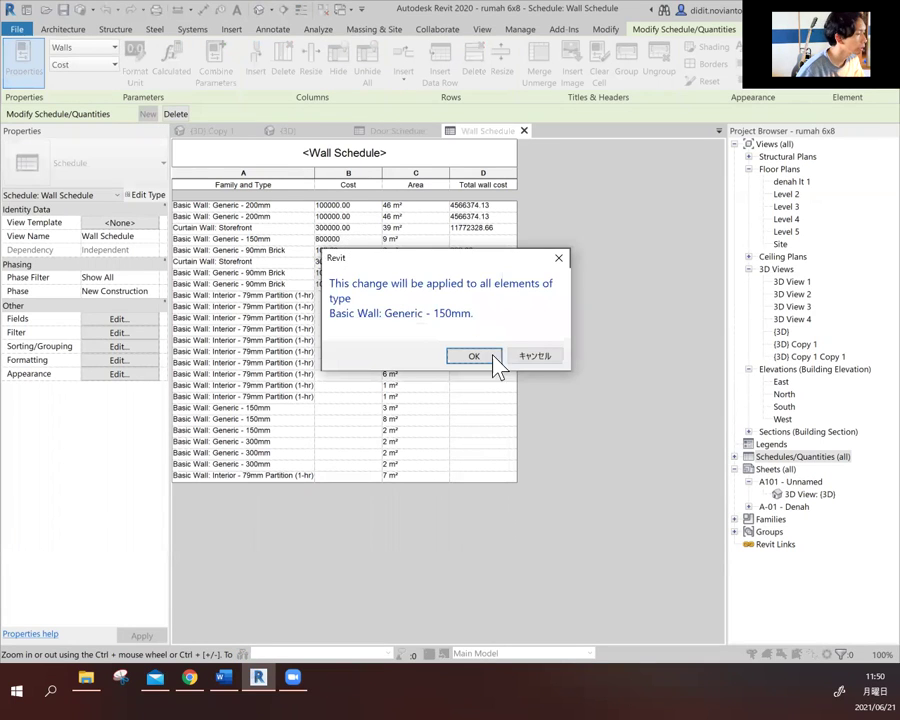
click(494, 357)
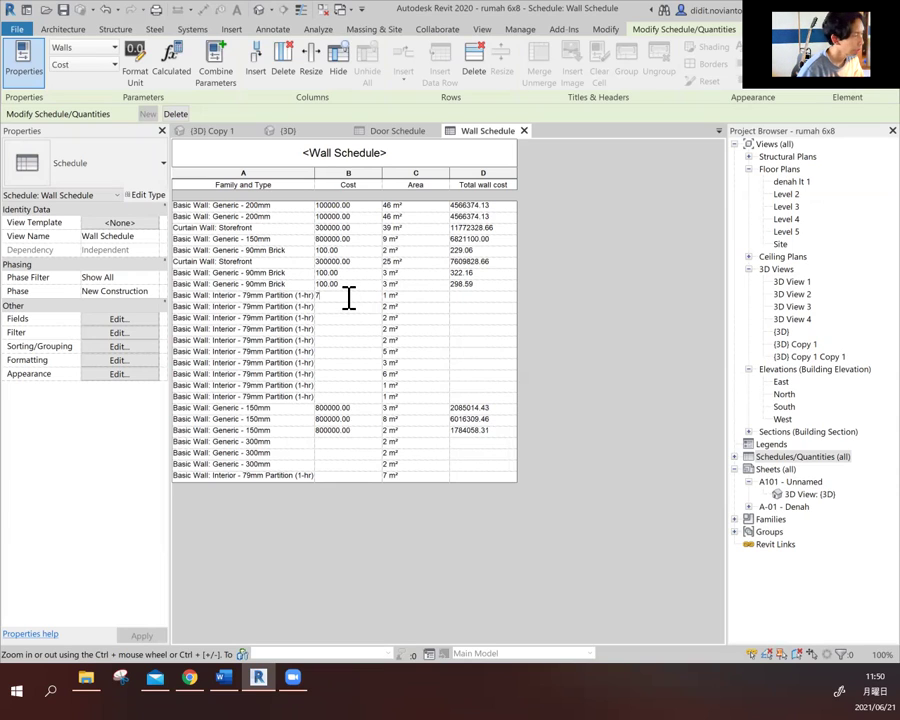
key(Return)
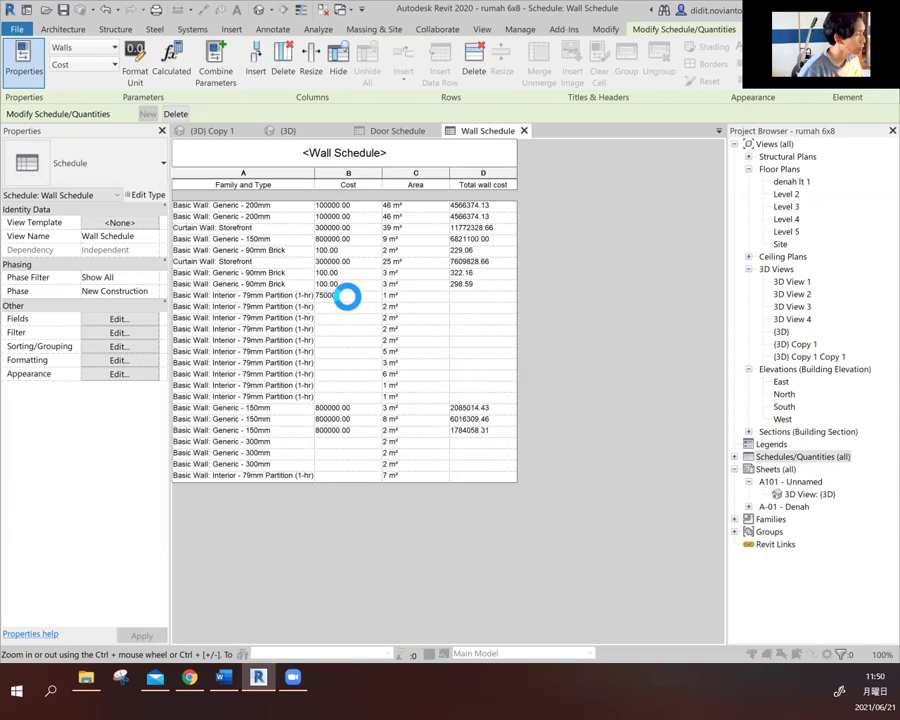
click(474, 357)
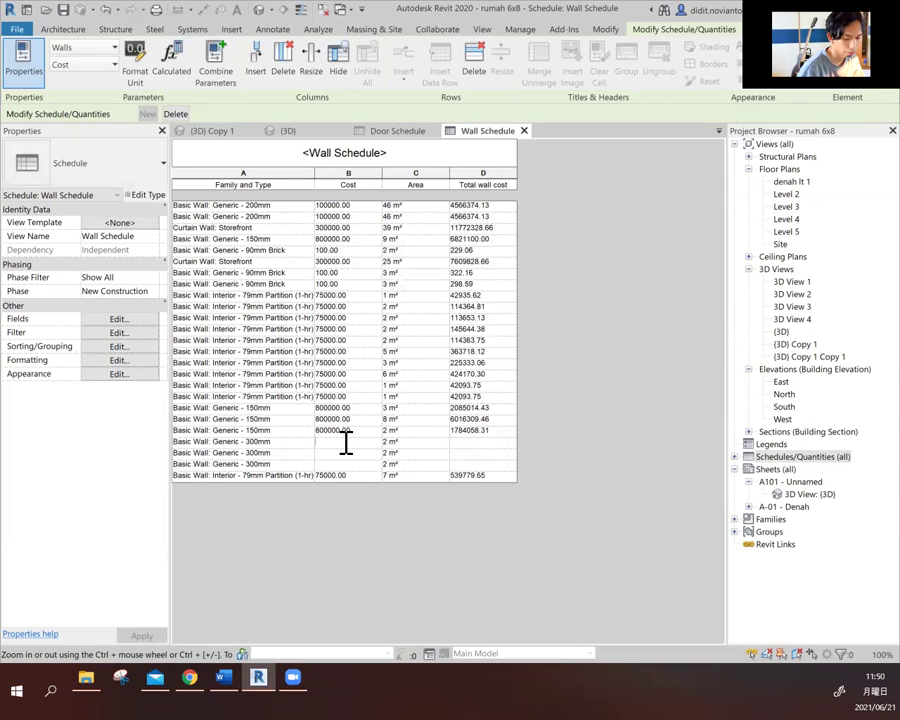
- Set the cost of the Basic Wall: Generic - 300mm type to 200000 and apply it to all its elements
text(200000)
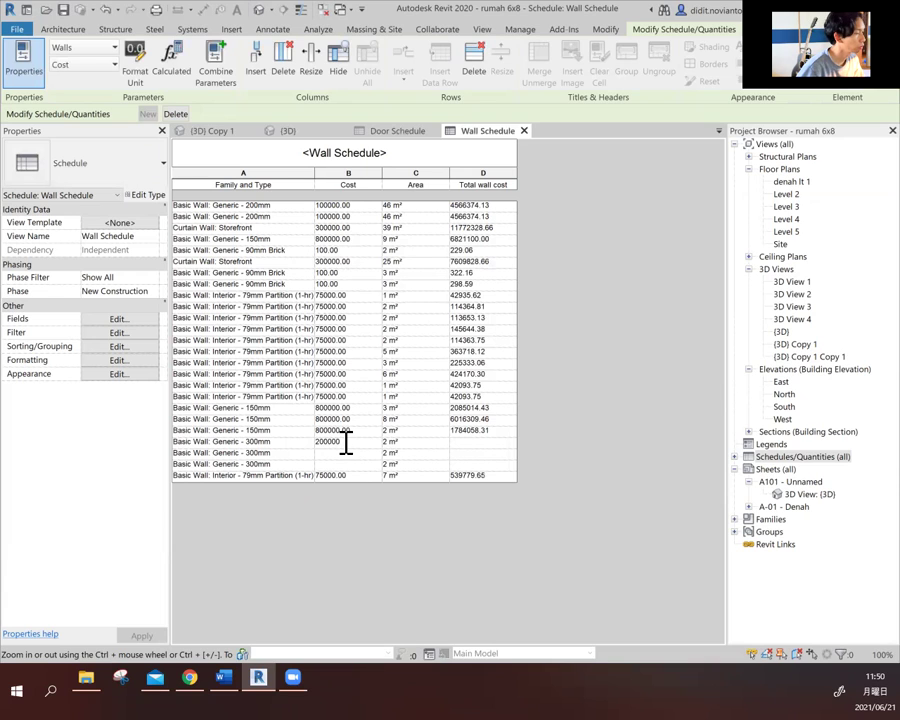
key(Return)
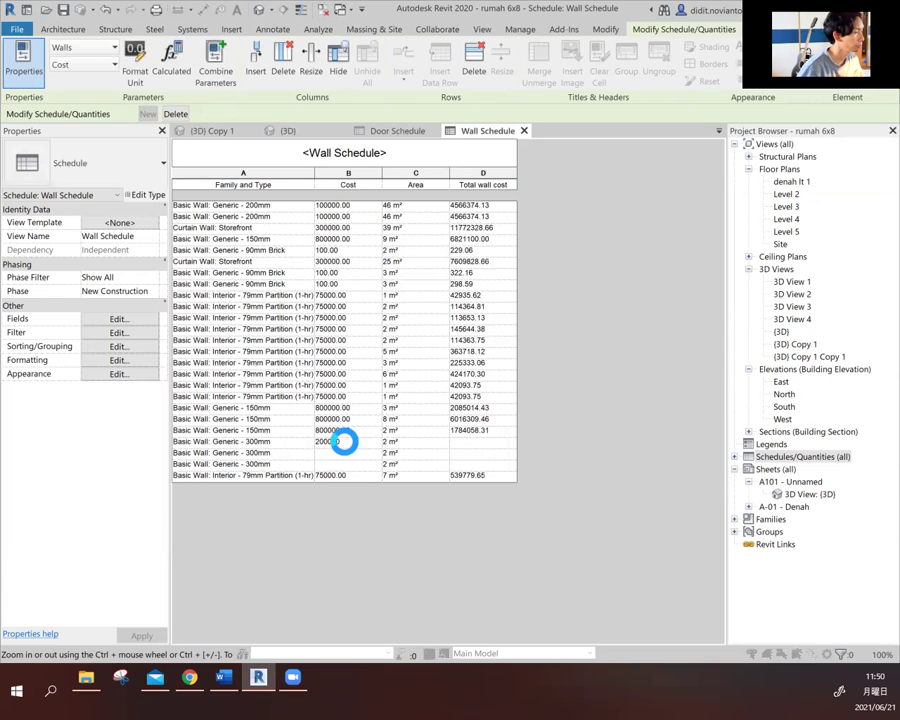
click(486, 363)
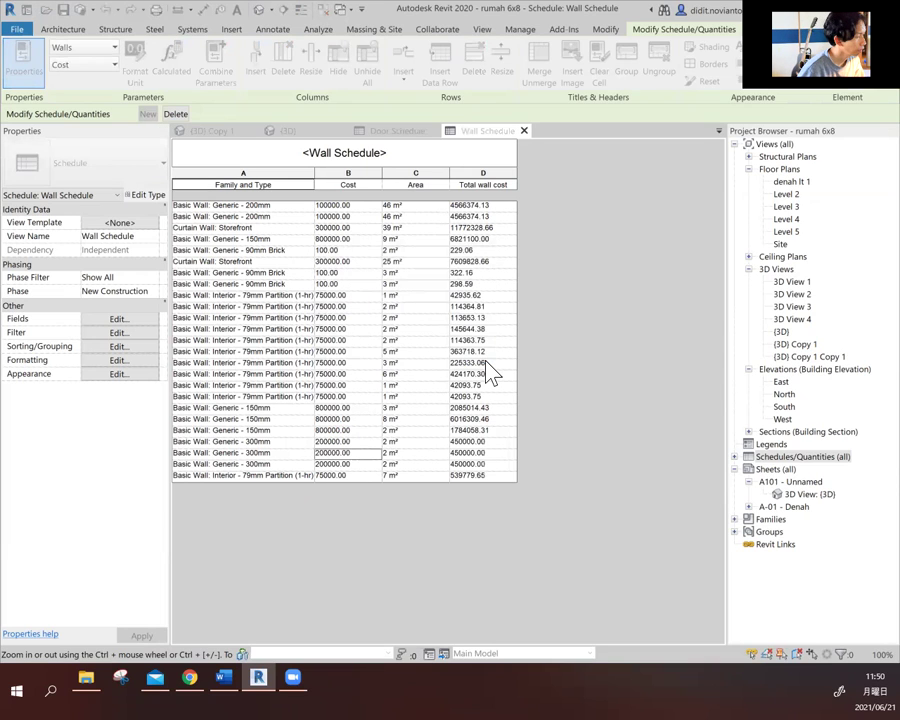
- Turn on grand totals showing title, count and totals for the wall schedule
click(484, 205)
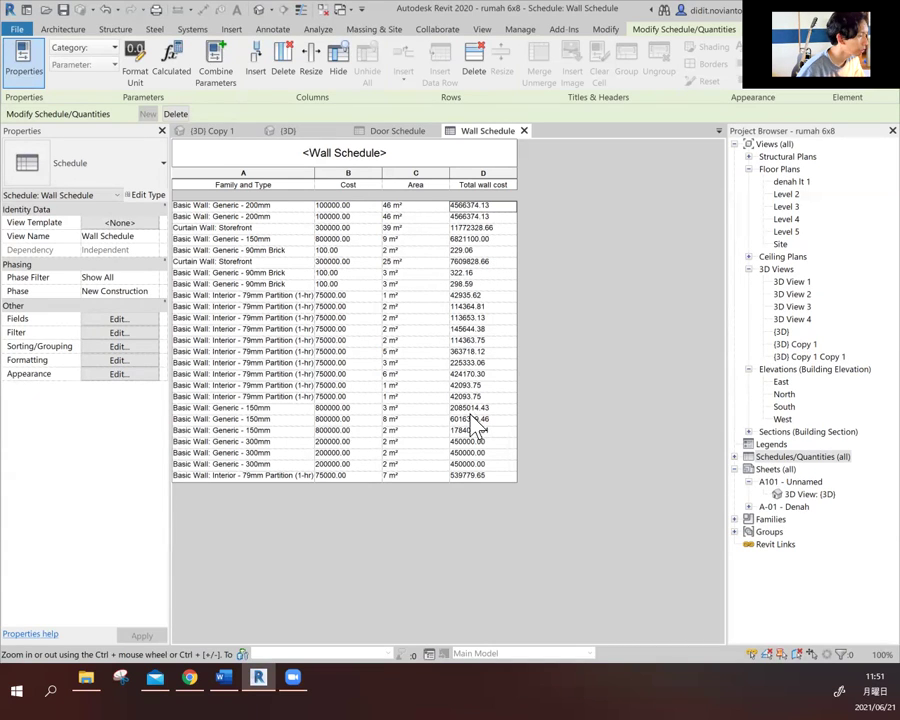
click(104, 350)
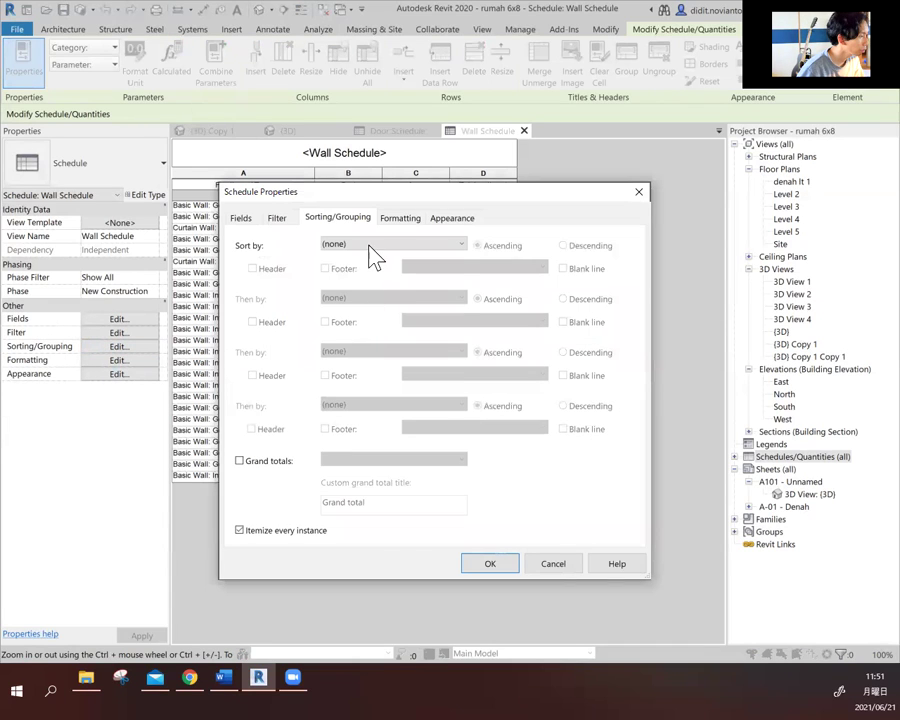
click(373, 245)
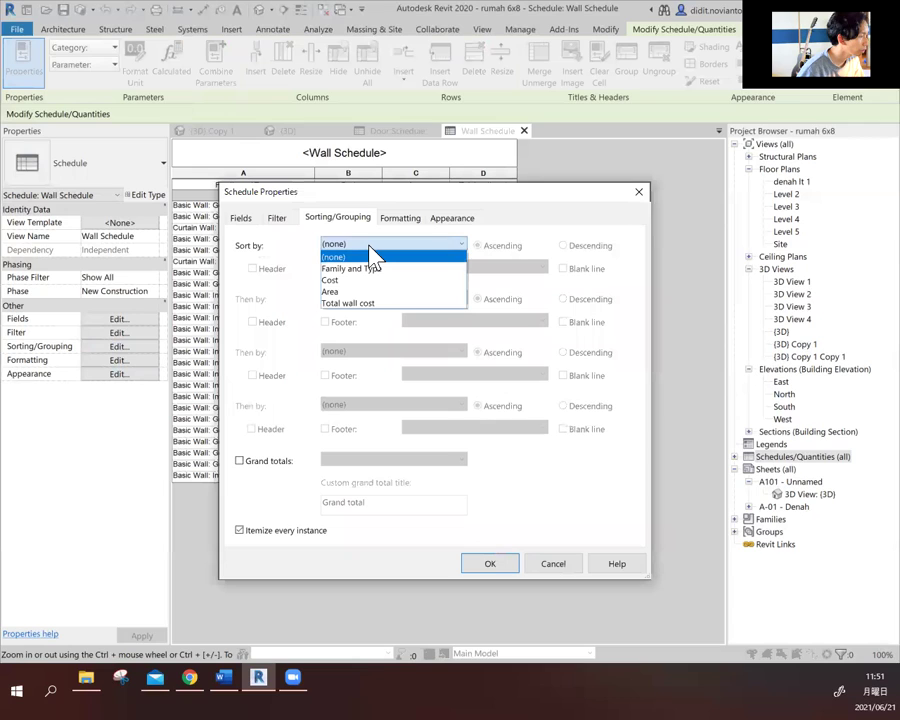
click(369, 247)
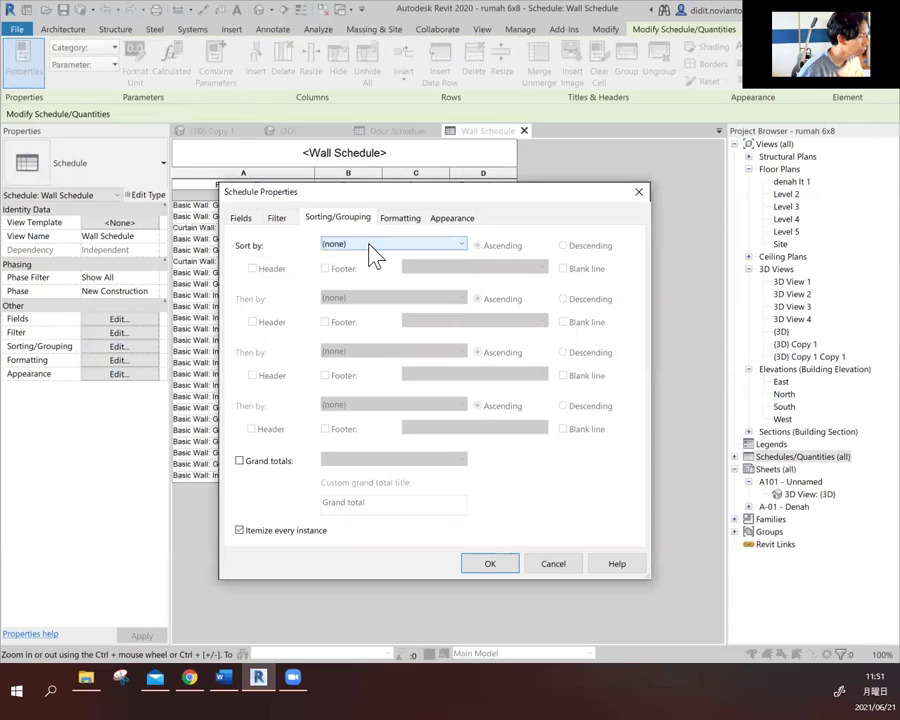
click(371, 246)
click(369, 246)
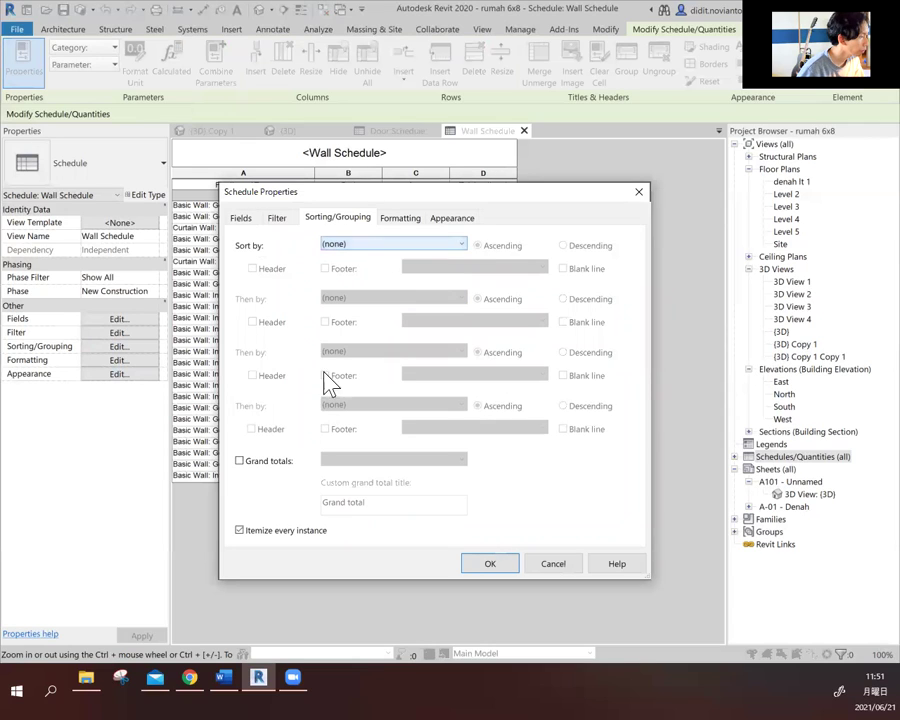
click(240, 461)
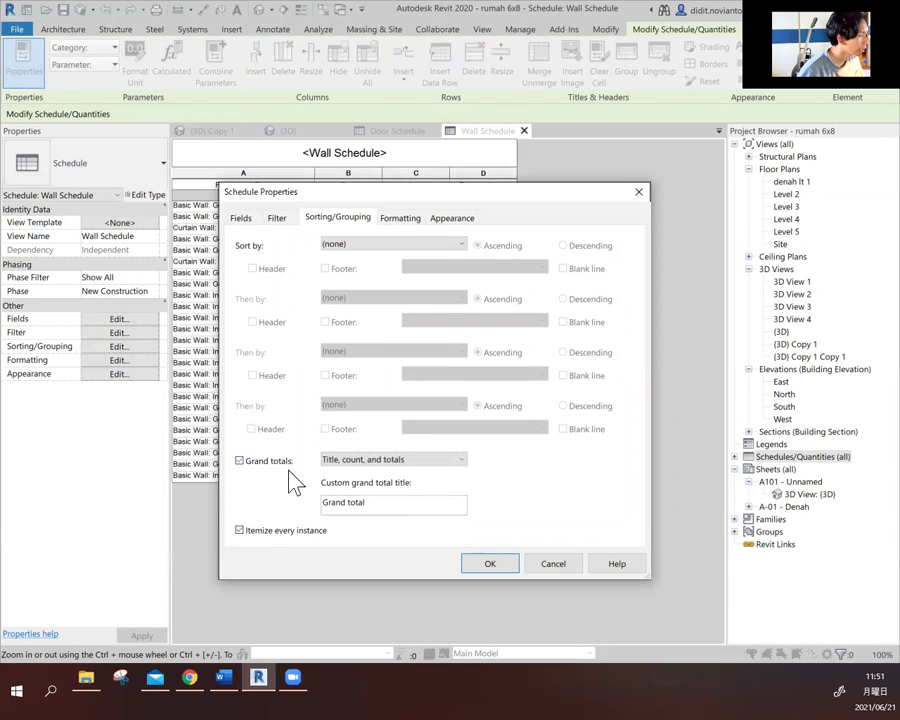
- Set the Cost field of the wall schedule to calculate totals and apply the schedule properties
click(401, 219)
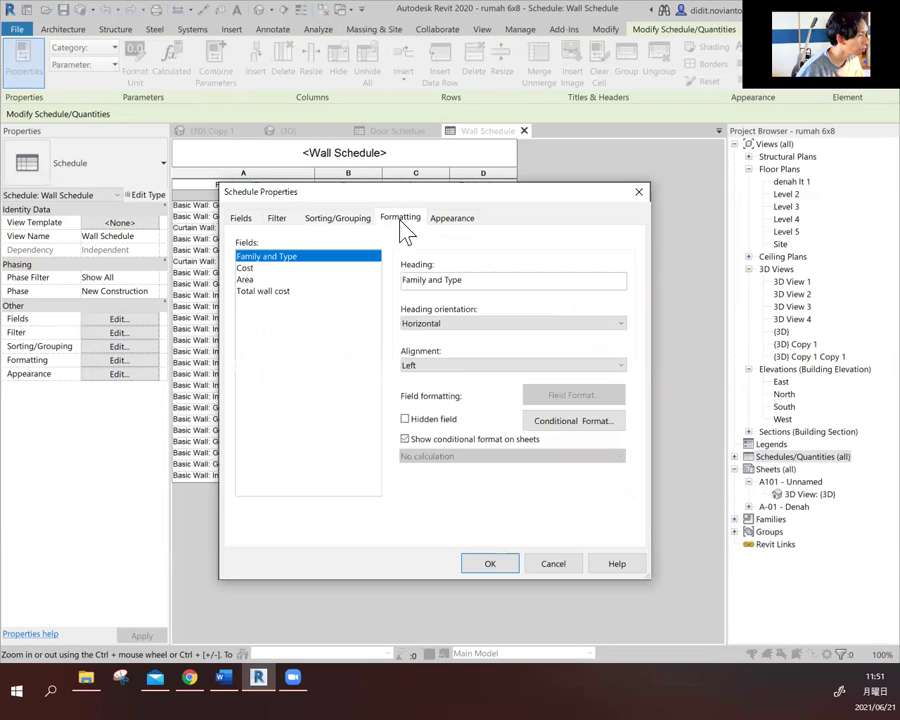
click(250, 268)
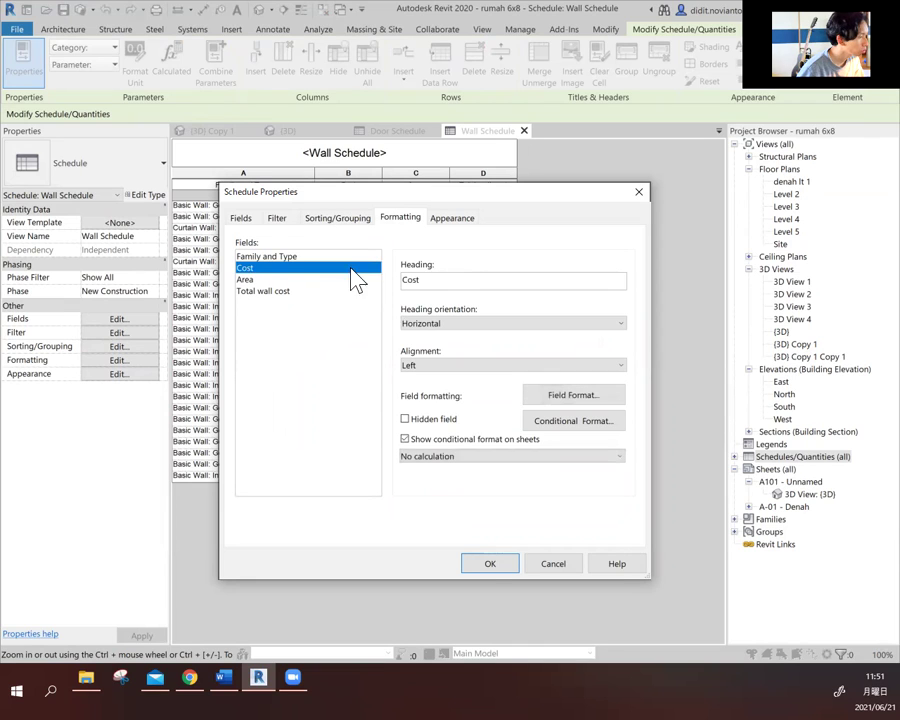
click(480, 457)
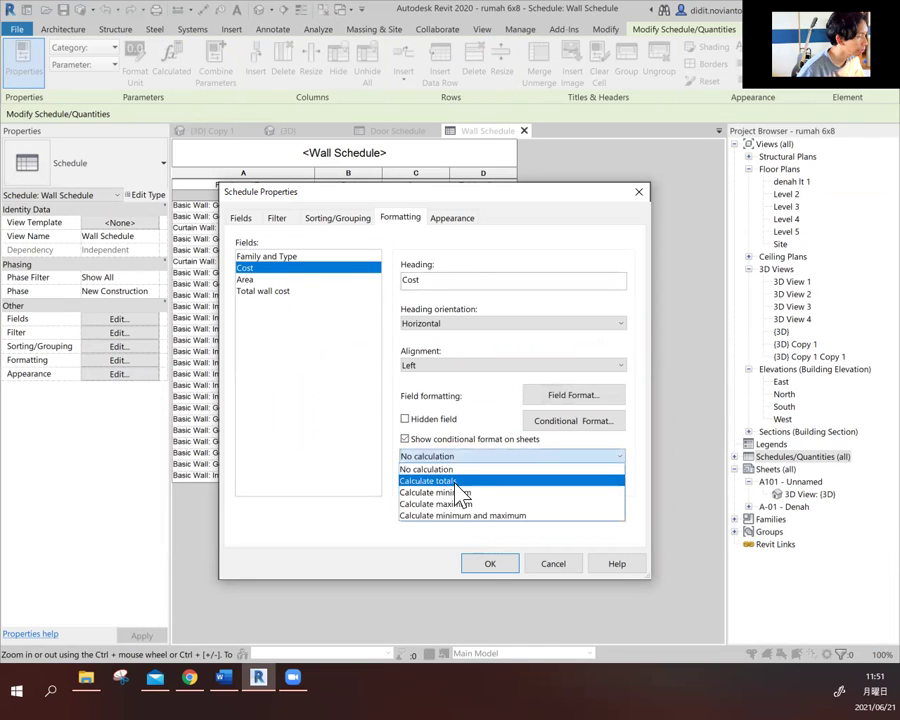
click(460, 481)
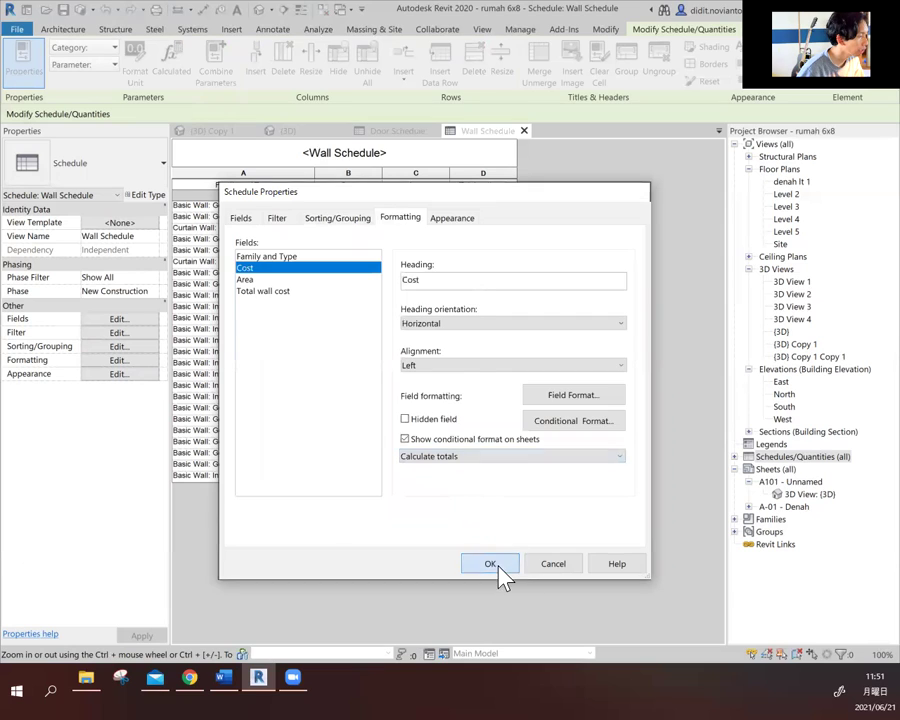
click(501, 568)
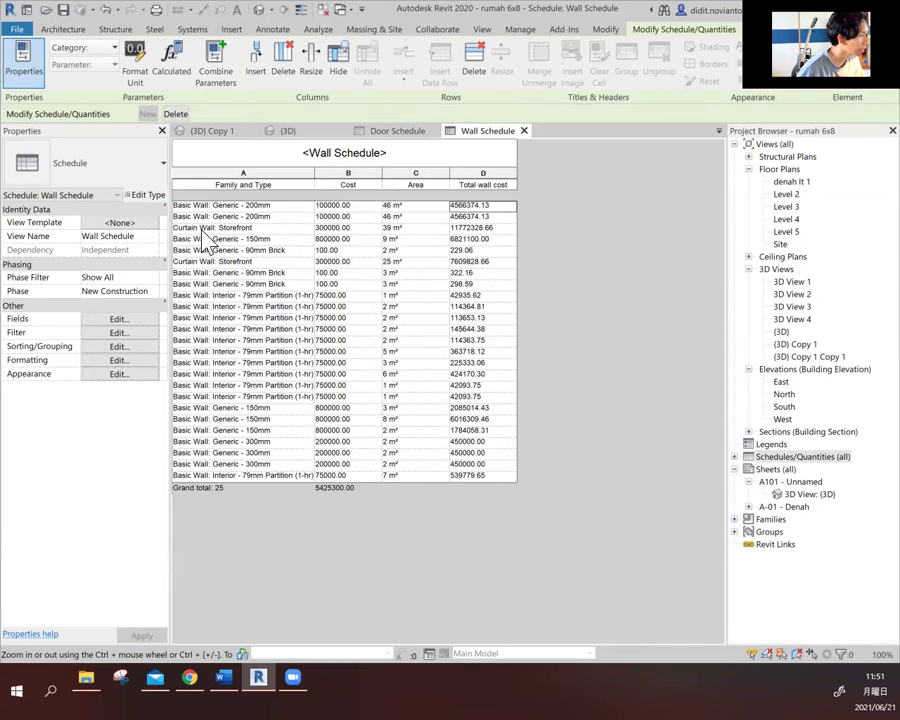
- Set the Total wall cost field of the wall schedule to calculate totals and apply it
click(117, 347)
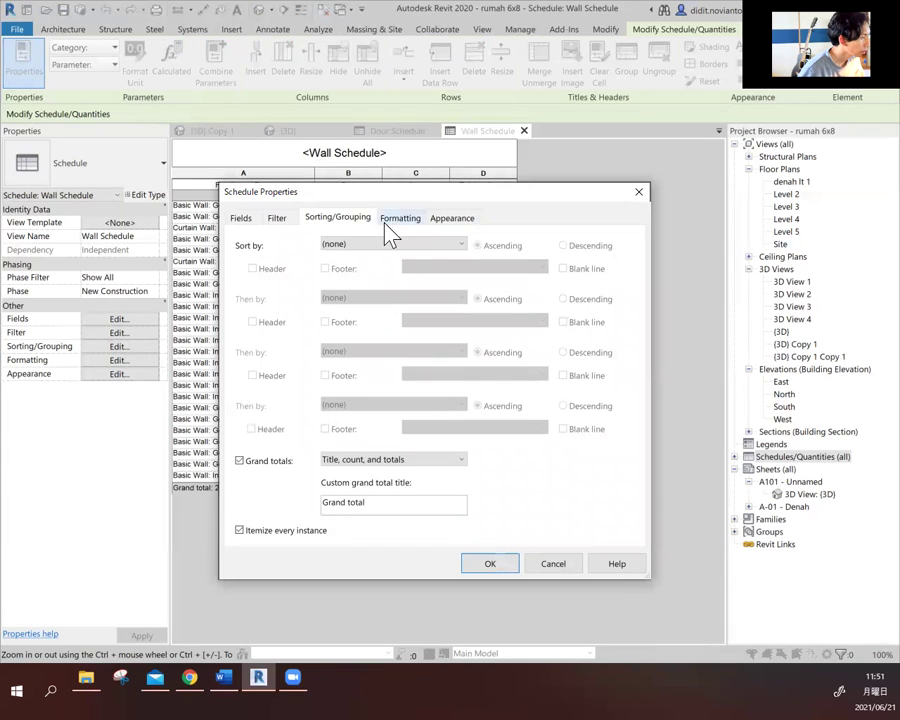
click(397, 230)
click(266, 291)
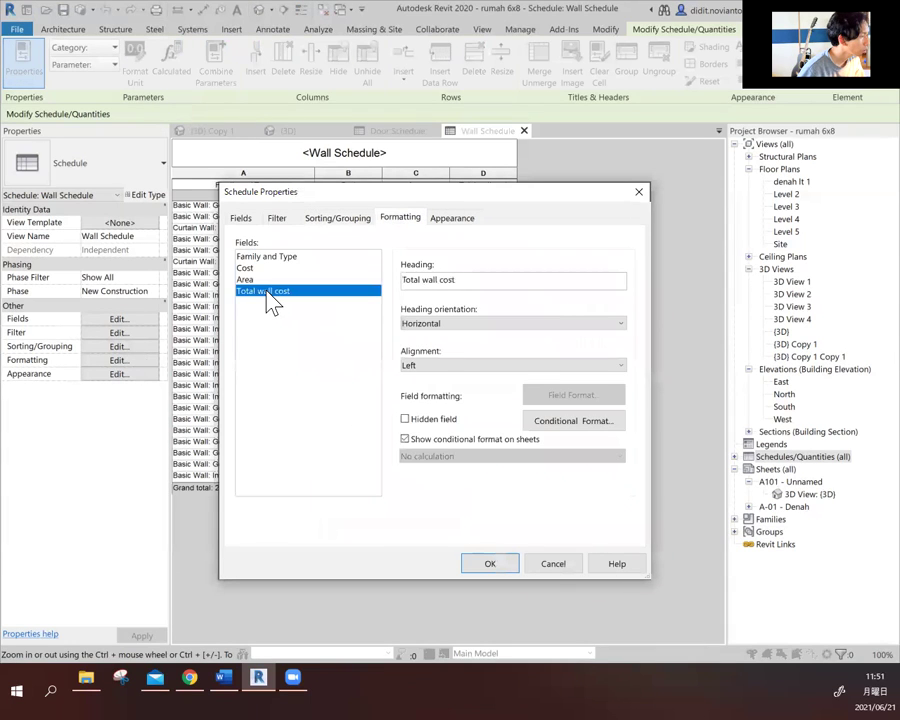
click(445, 456)
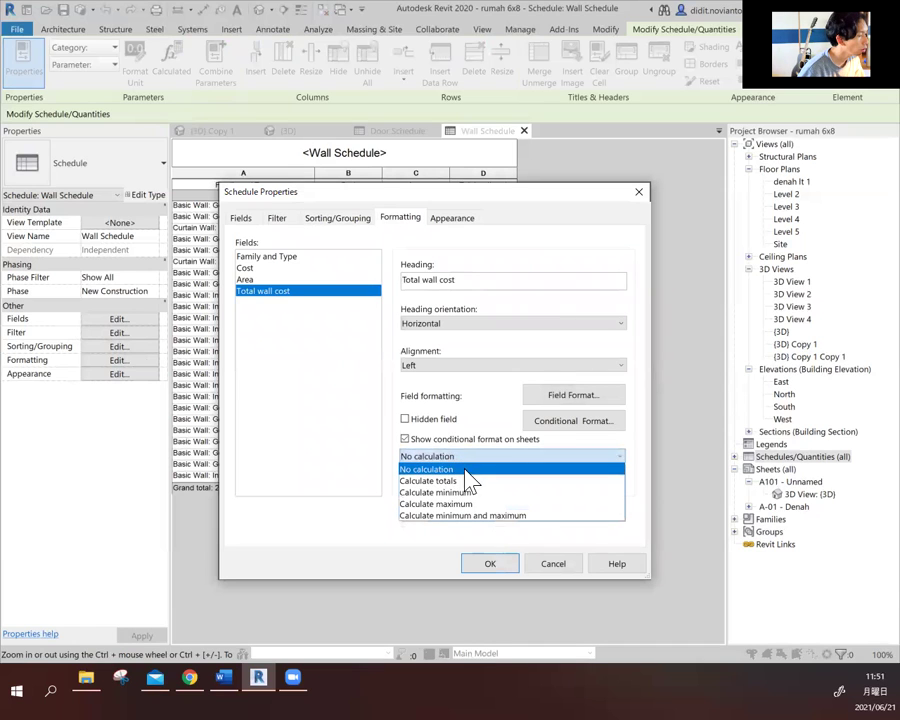
click(469, 480)
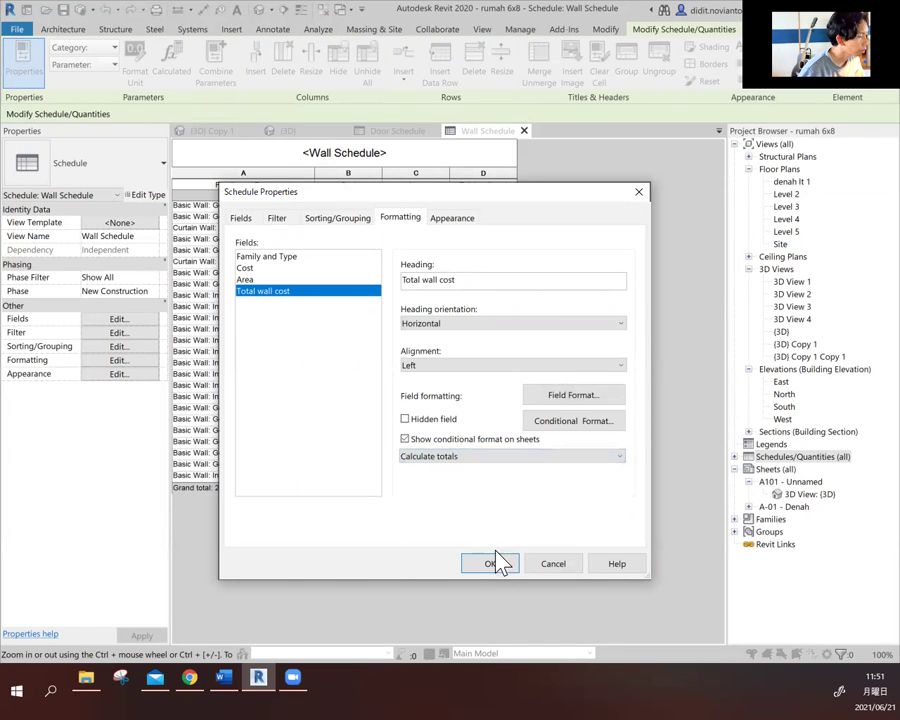
click(494, 563)
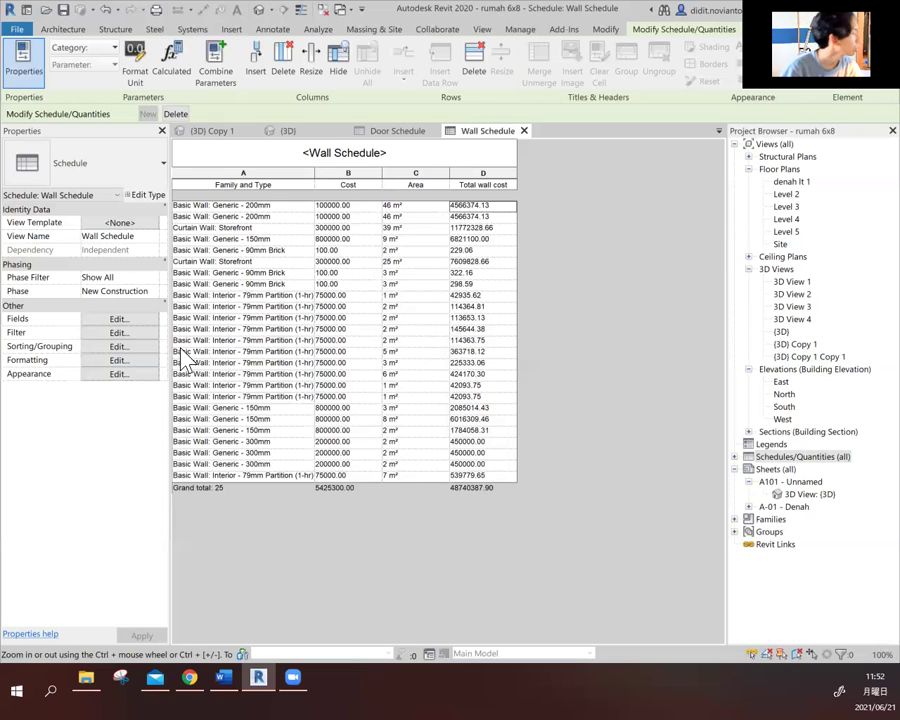
- Sort the wall schedule by Family and Type in ascending order, with a header for each group and no footer
click(102, 347)
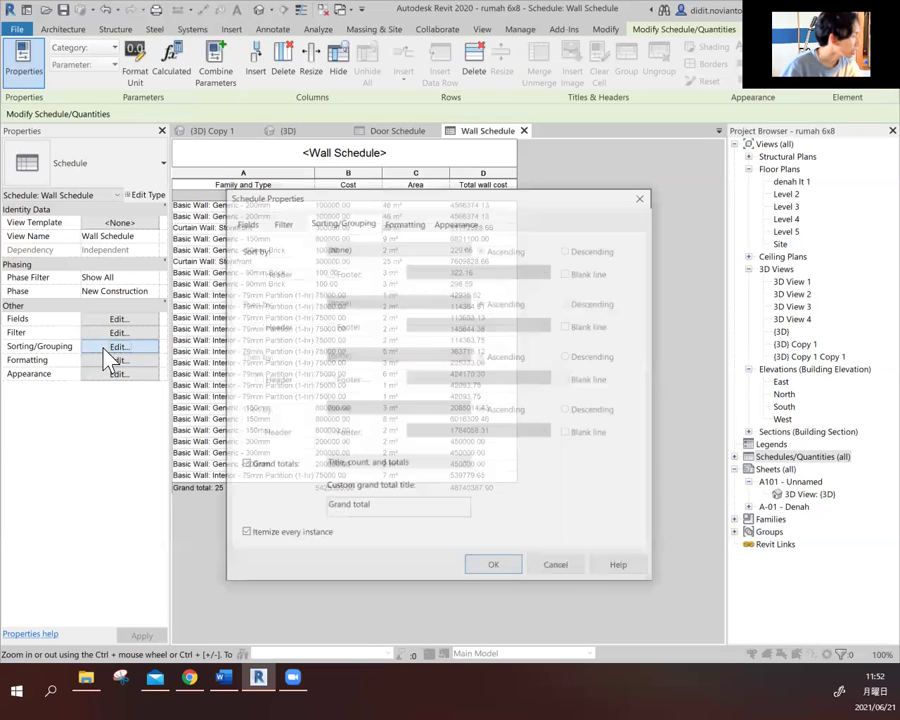
click(399, 218)
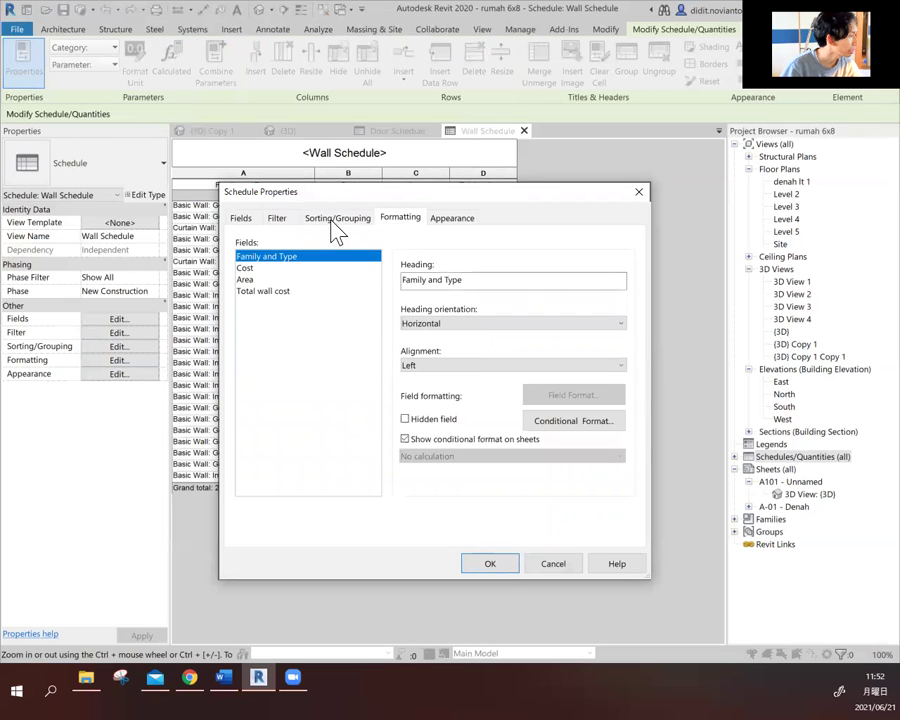
click(336, 220)
click(391, 245)
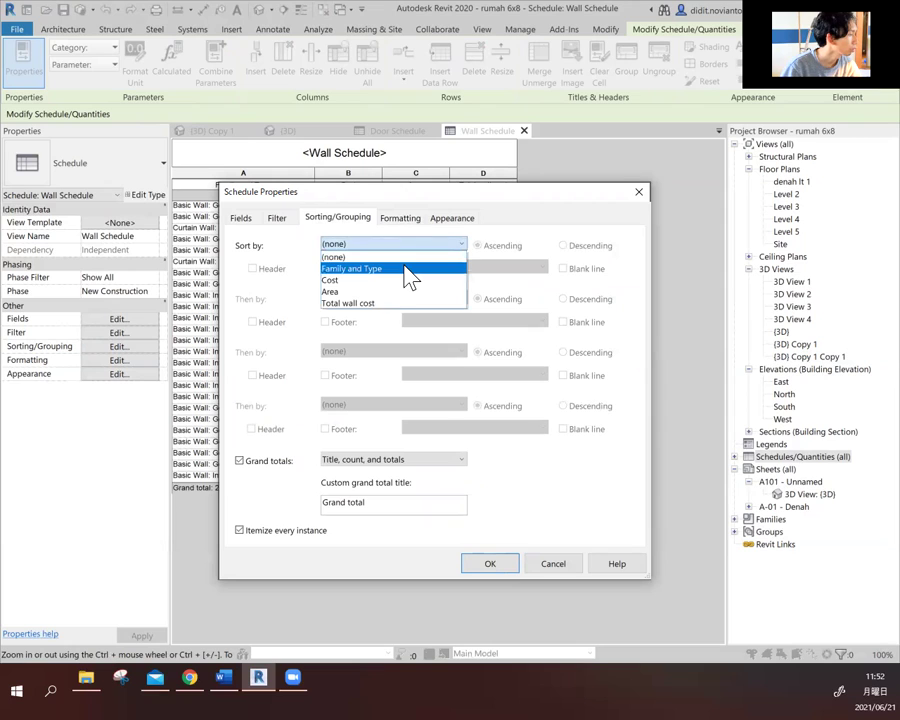
click(405, 269)
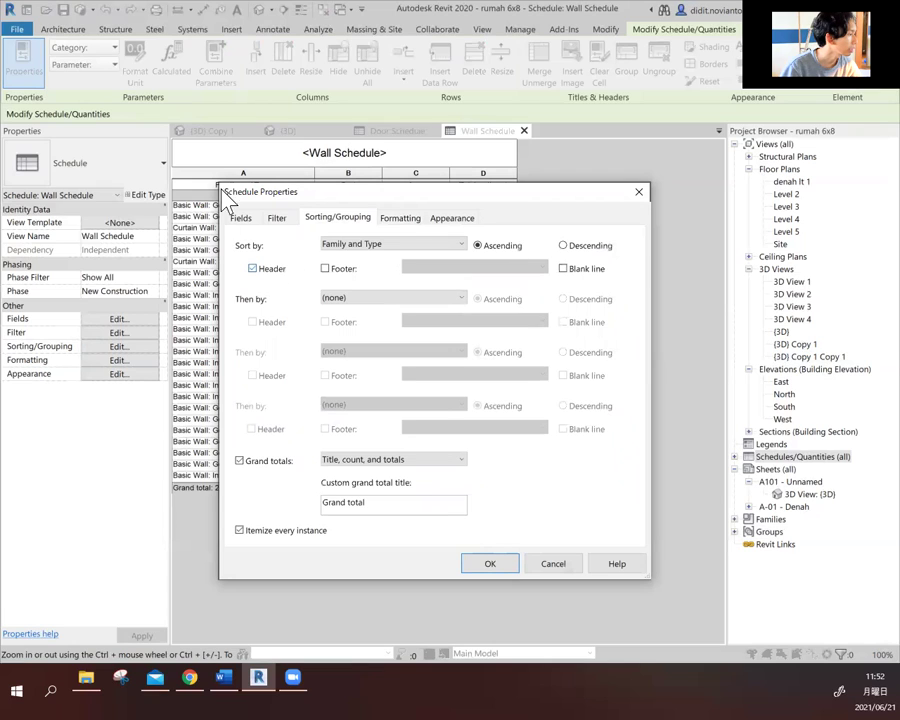
click(325, 268)
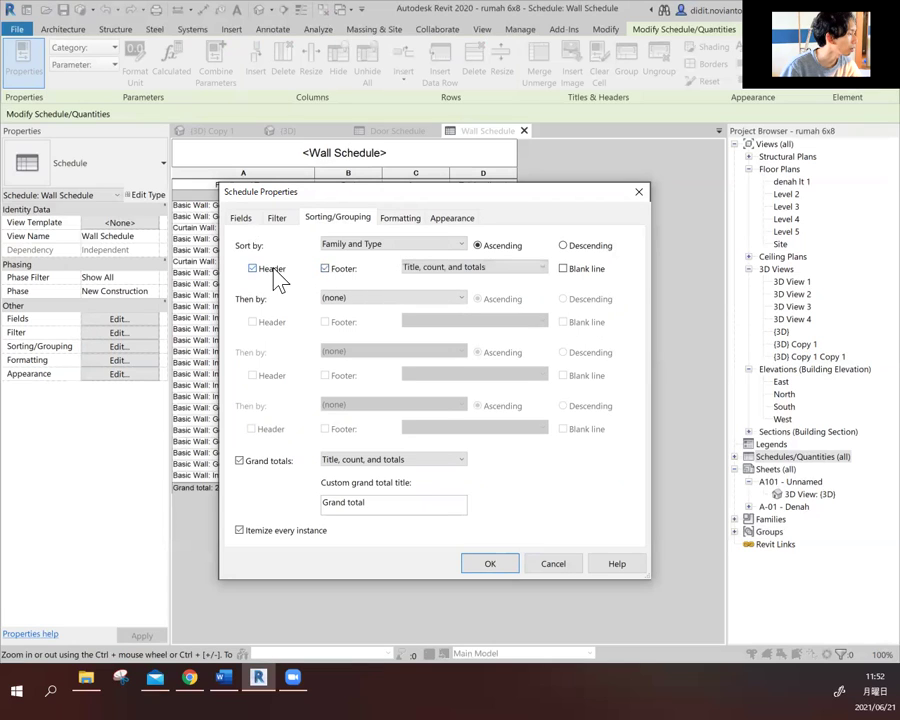
click(340, 268)
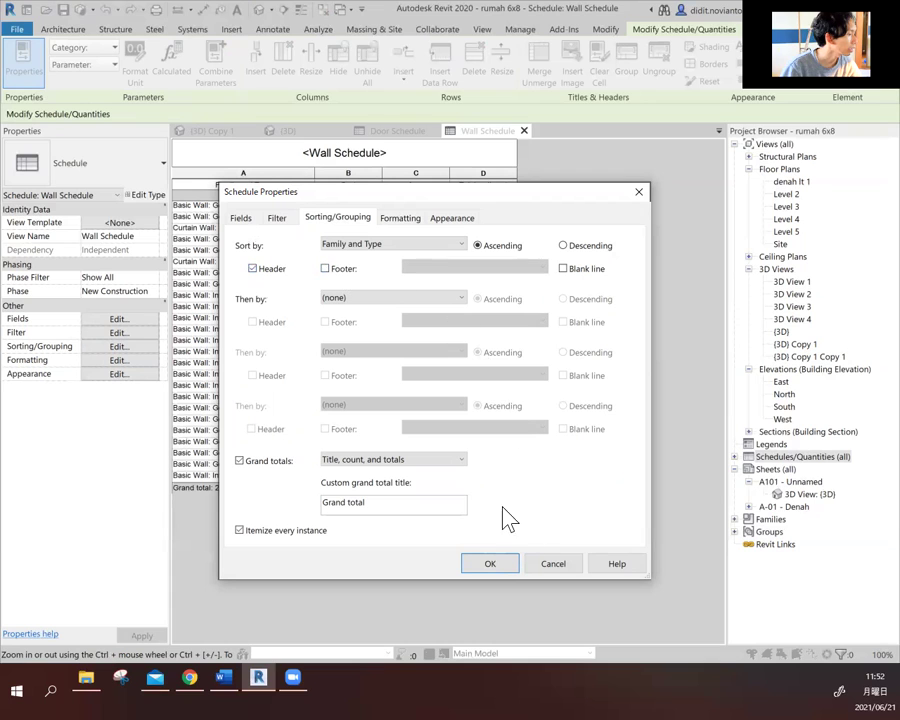
click(482, 571)
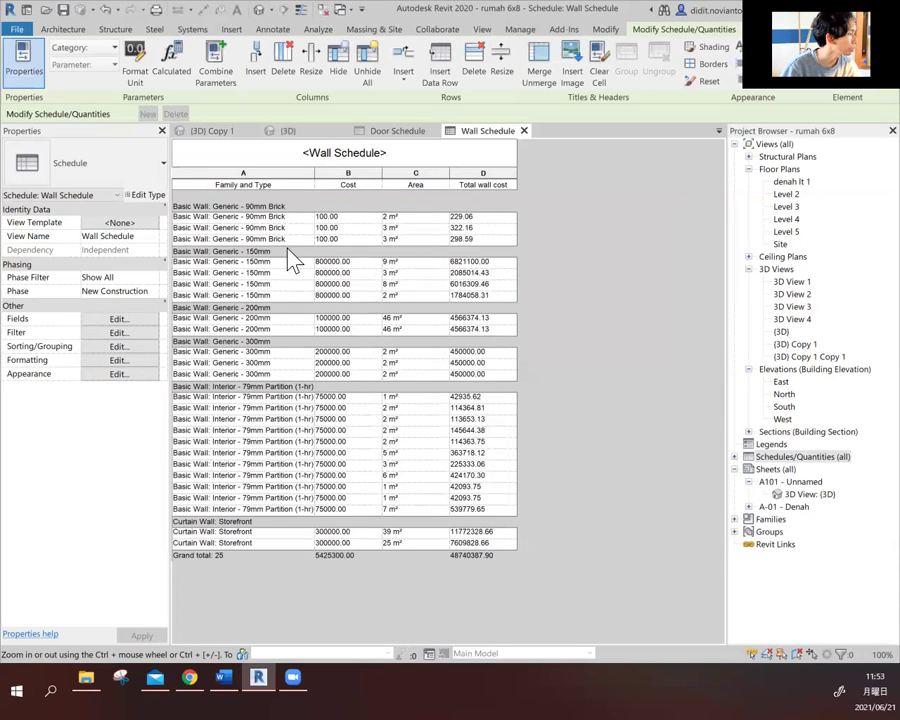
click(276, 256)
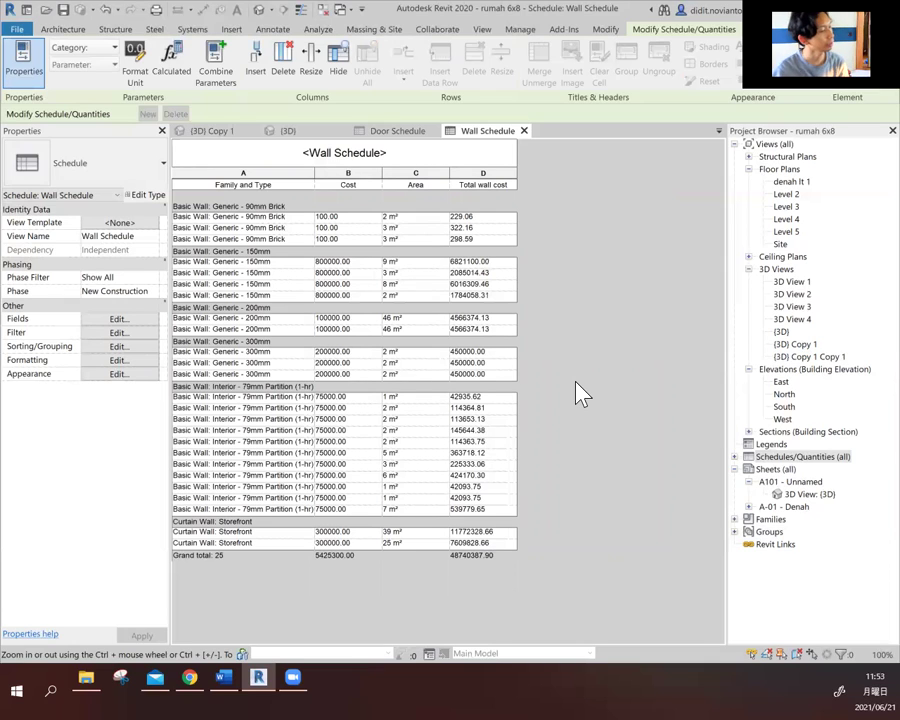
- Expand the project's list of schedules and compare the Door Schedule with the Wall Schedule
click(736, 457)
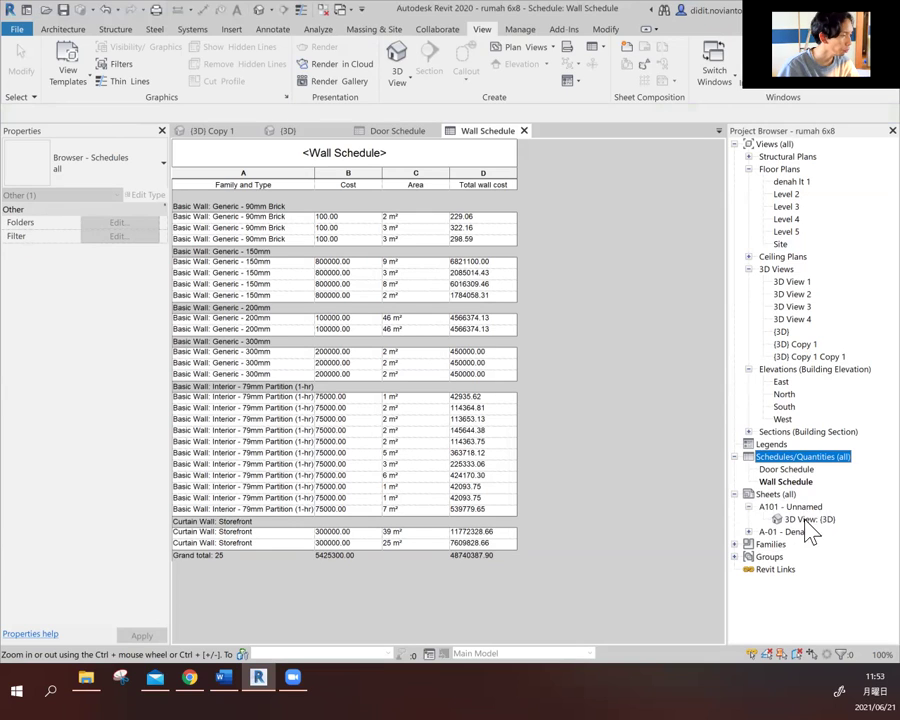
click(410, 419)
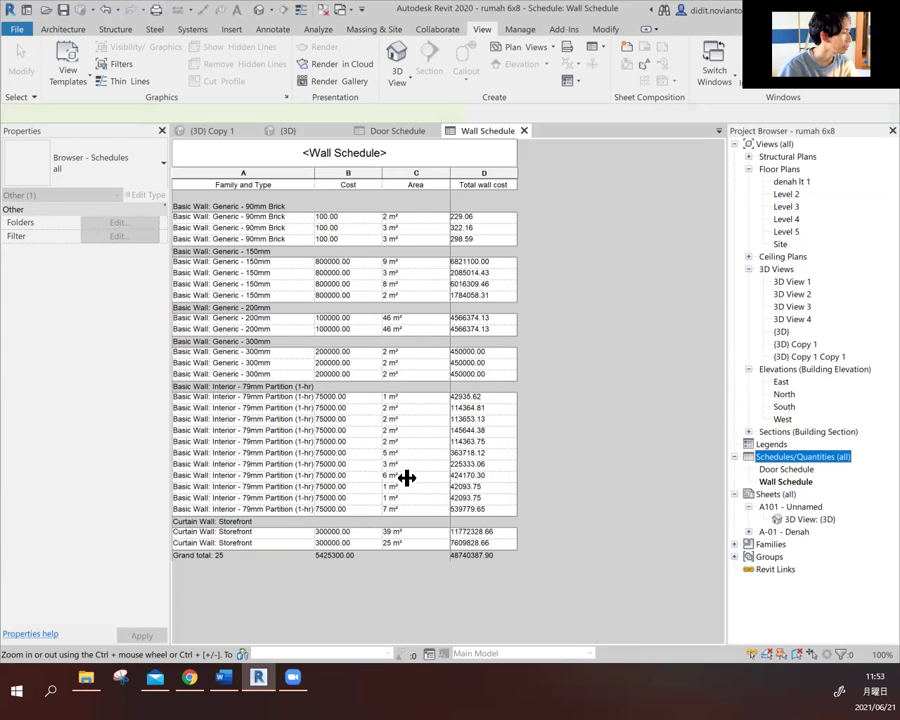
click(342, 266)
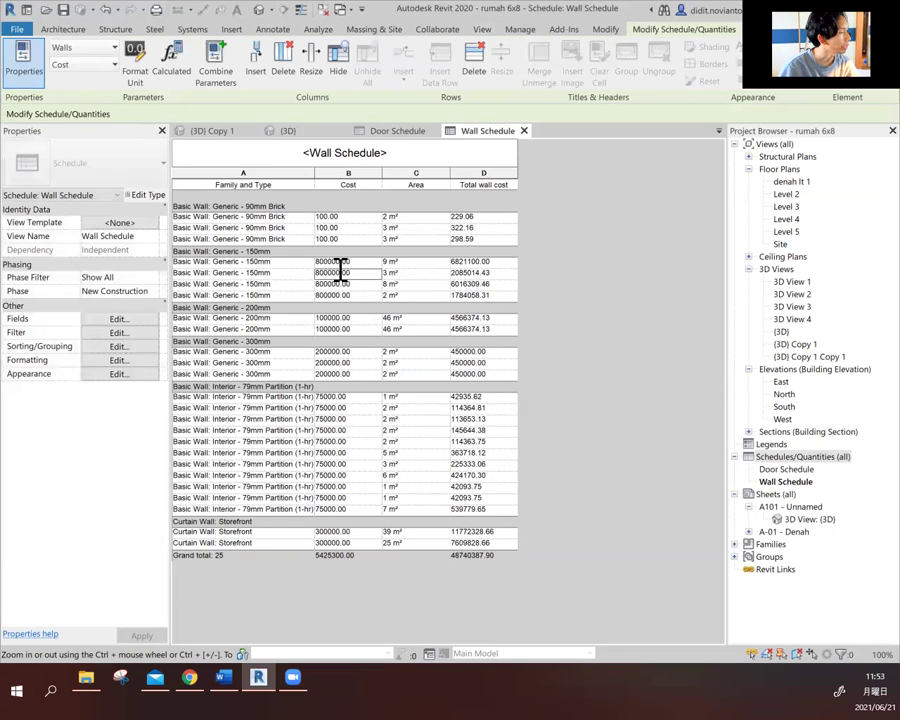
click(400, 132)
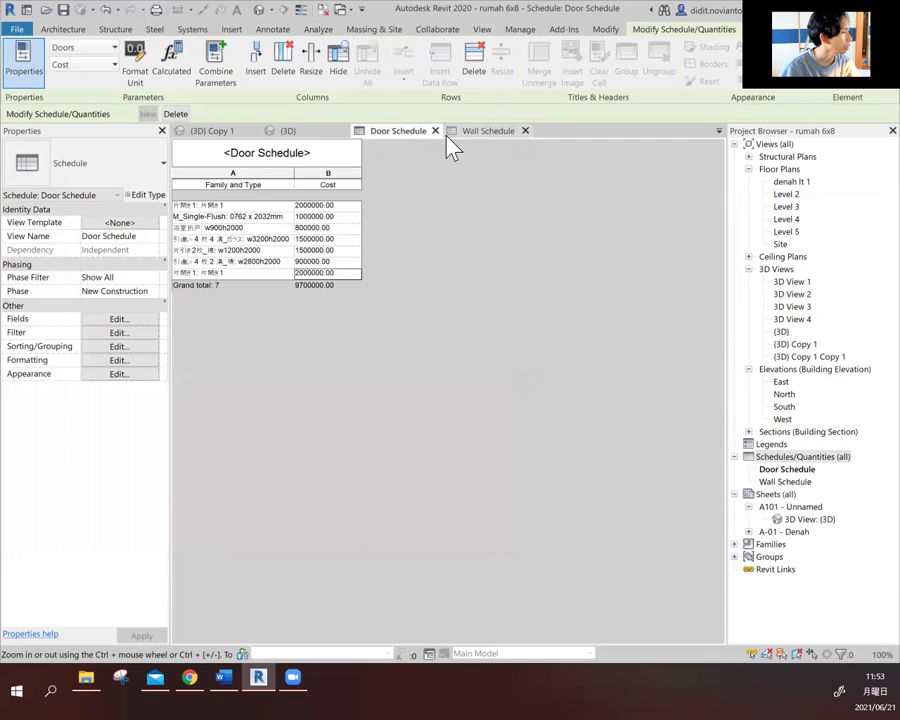
click(475, 138)
click(402, 140)
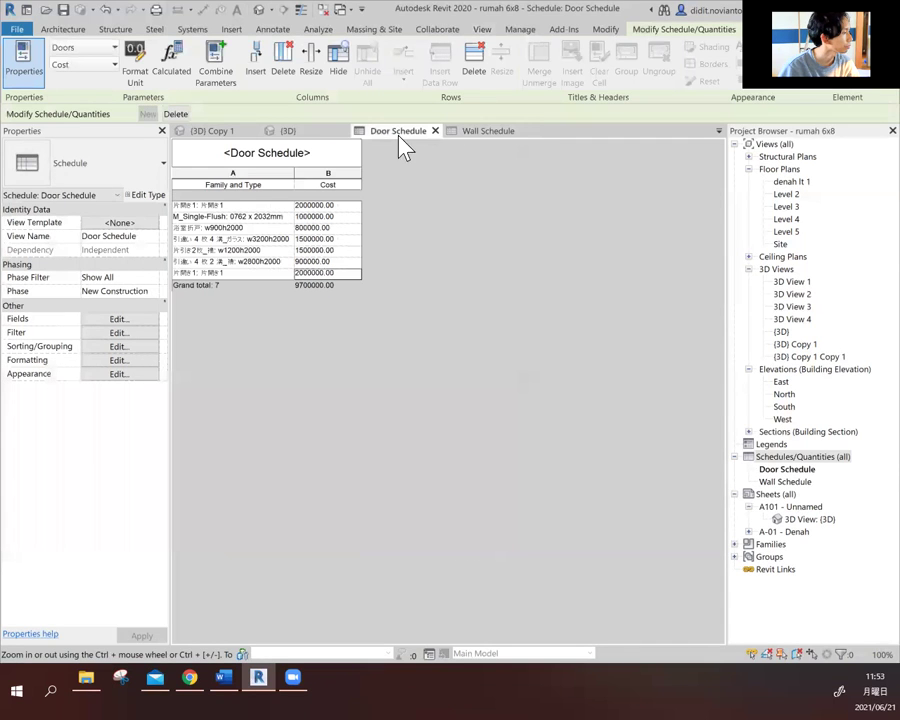
click(485, 140)
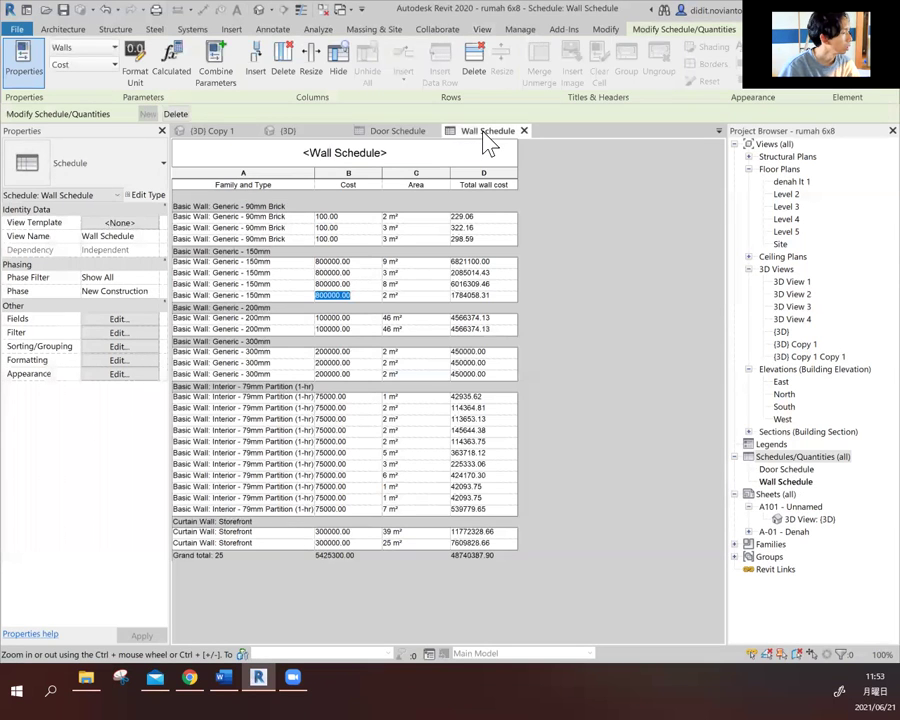
- Open the {3D} view and examine the house from its glazed front and its side
click(314, 132)
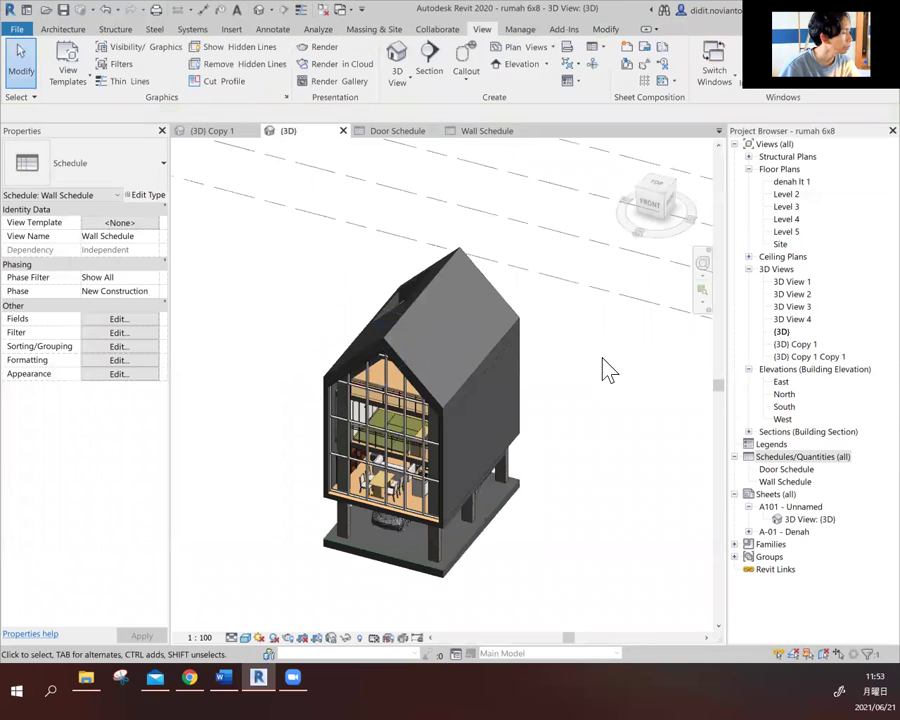
scroll(497, 388, down, 2)
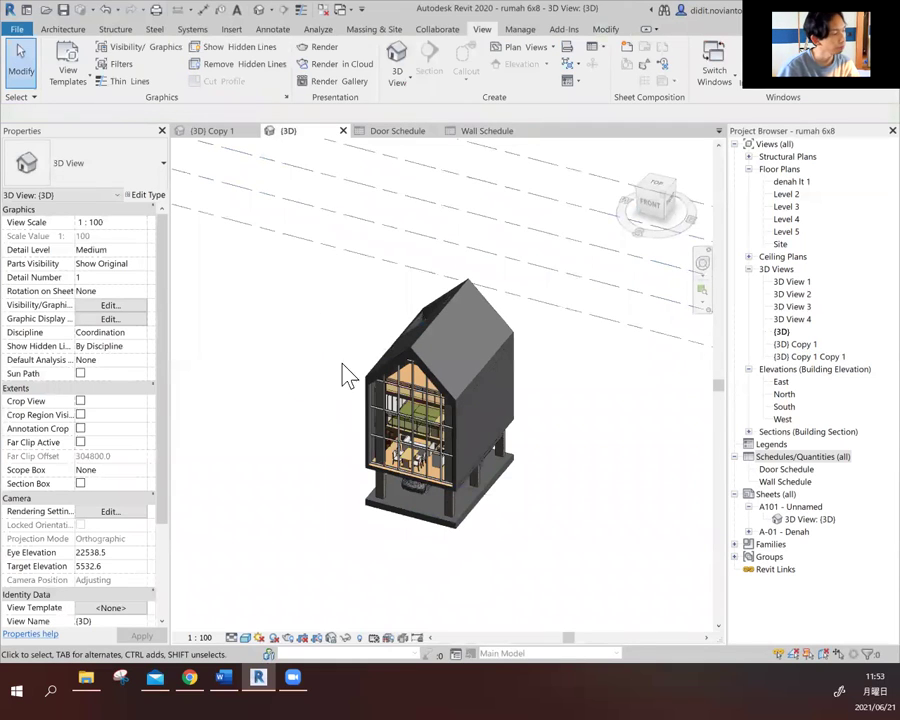
scroll(498, 420, up, 2)
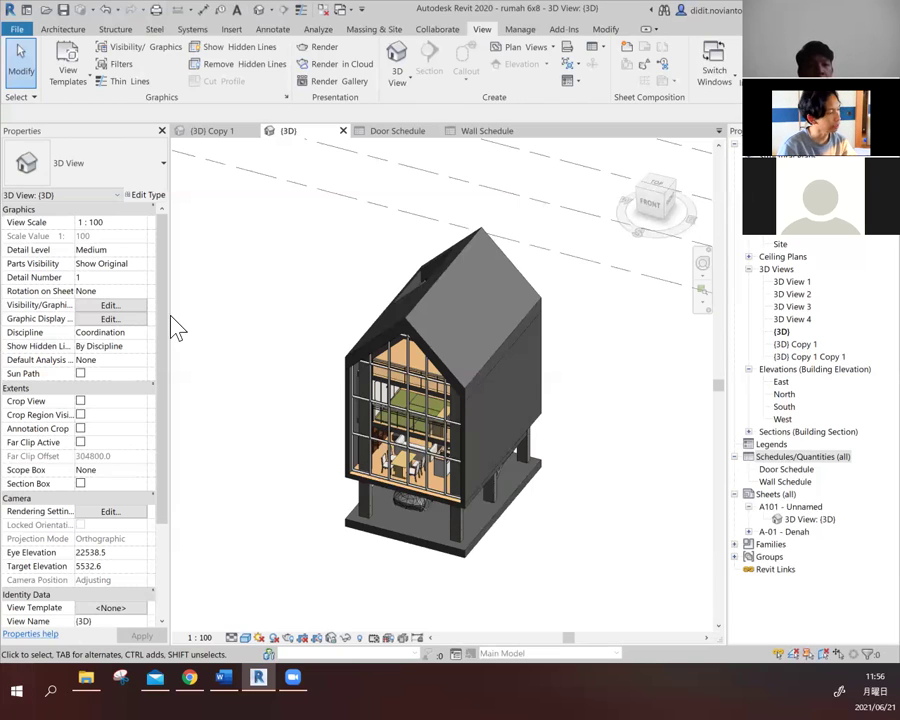
shift+middle_drag(416, 430, 590, 416)
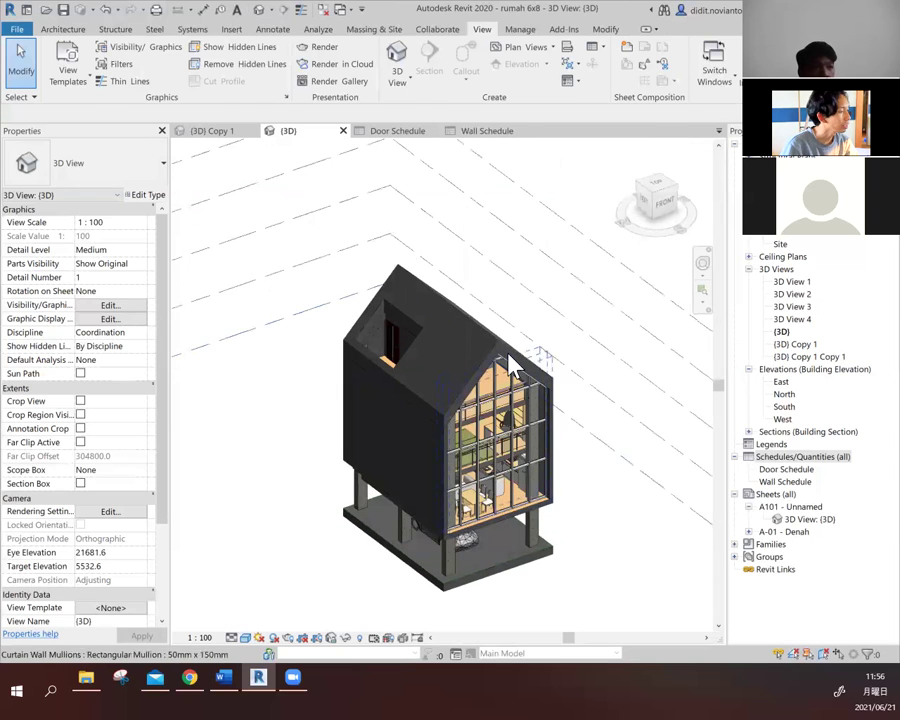
scroll(538, 365, down, 2)
scroll(490, 492, up, 4)
scroll(490, 492, up, 2)
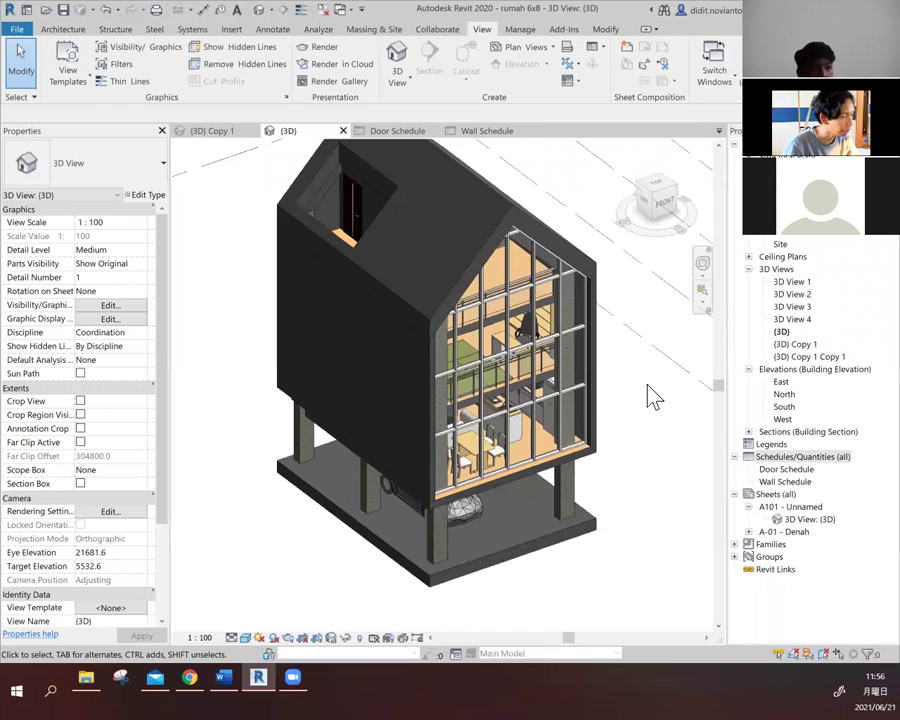
- Open the sample project's A105 - Elev./ Stair Sections sheet and check the properties of the A001 and A101 sheets
scroll(440, 432, down, 1)
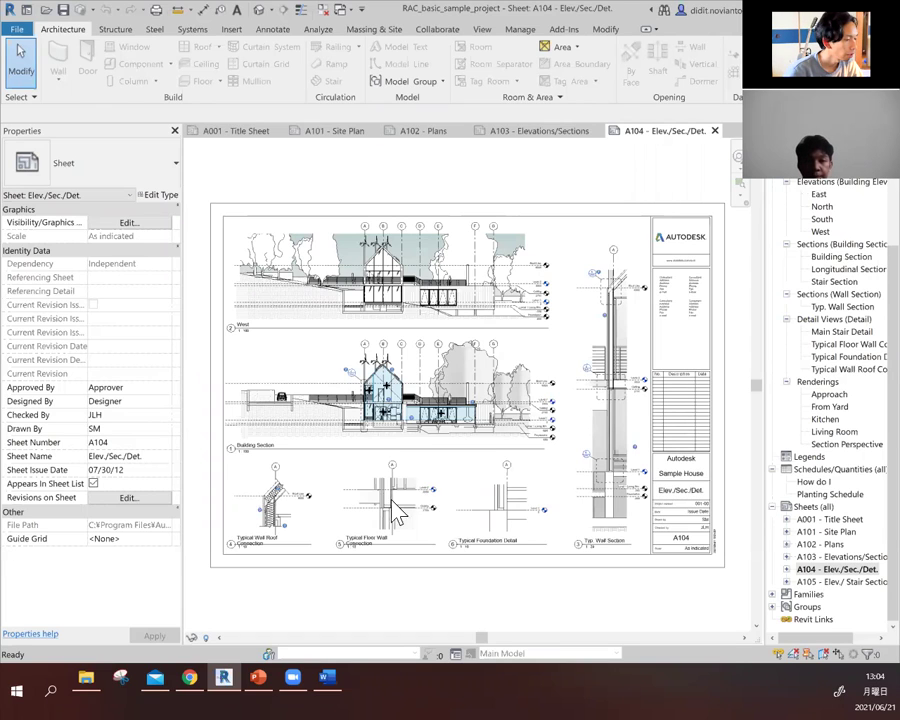
click(852, 582)
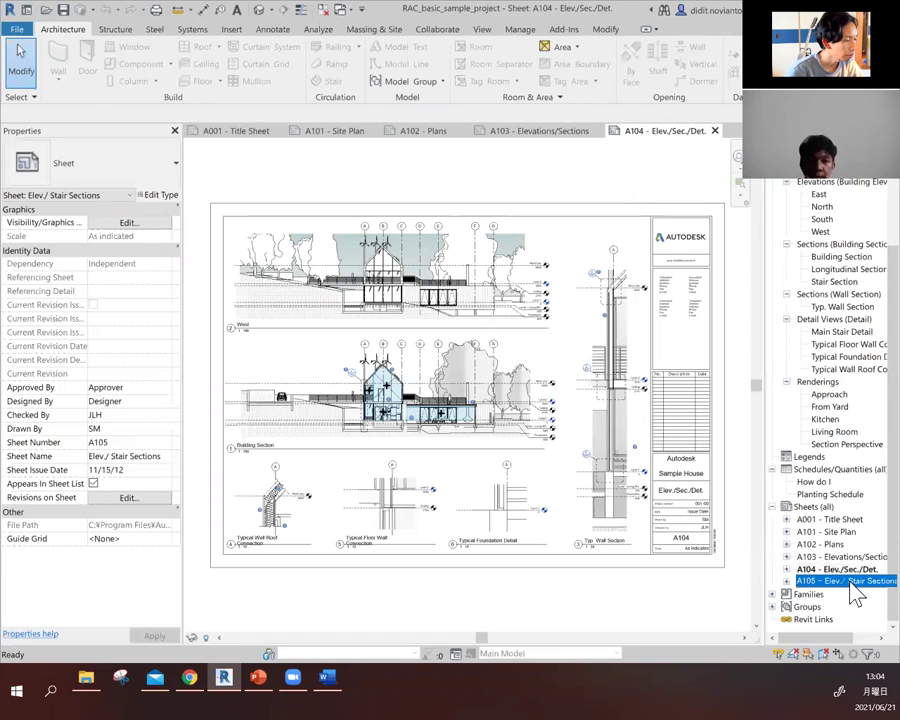
double_click(851, 583)
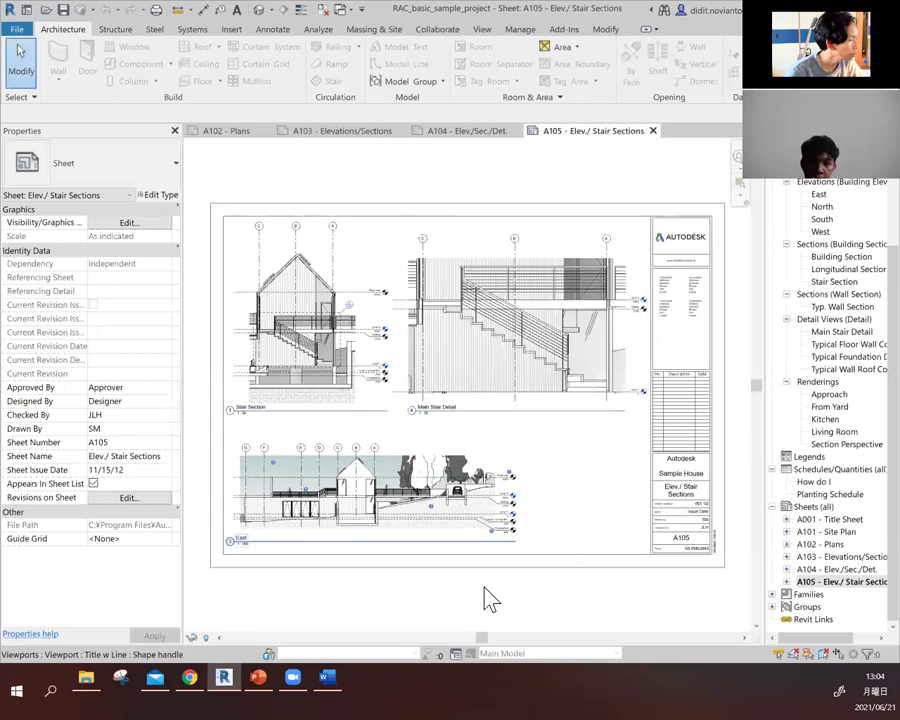
click(826, 508)
click(842, 521)
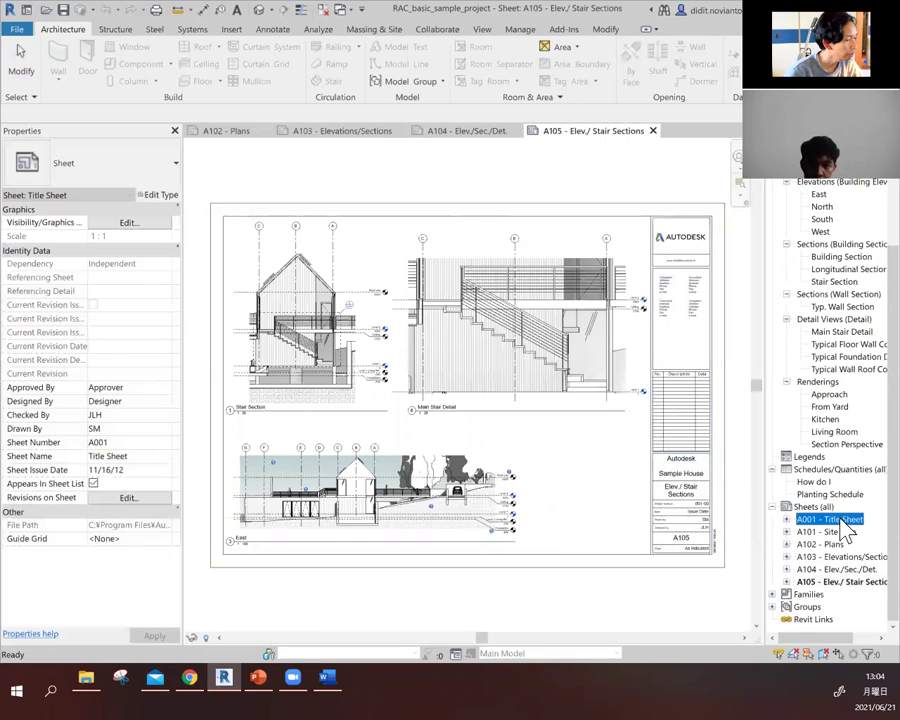
click(843, 532)
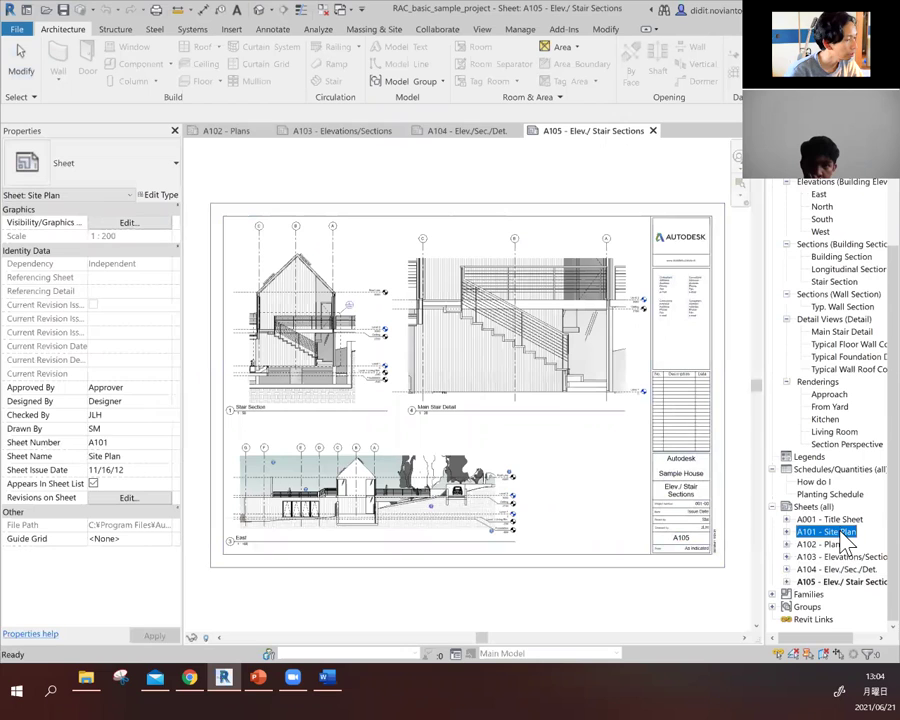
- Open the Level 1 floor plan and examine its colored rooms, the Living area and the Deck
scroll(848, 405, up, 3)
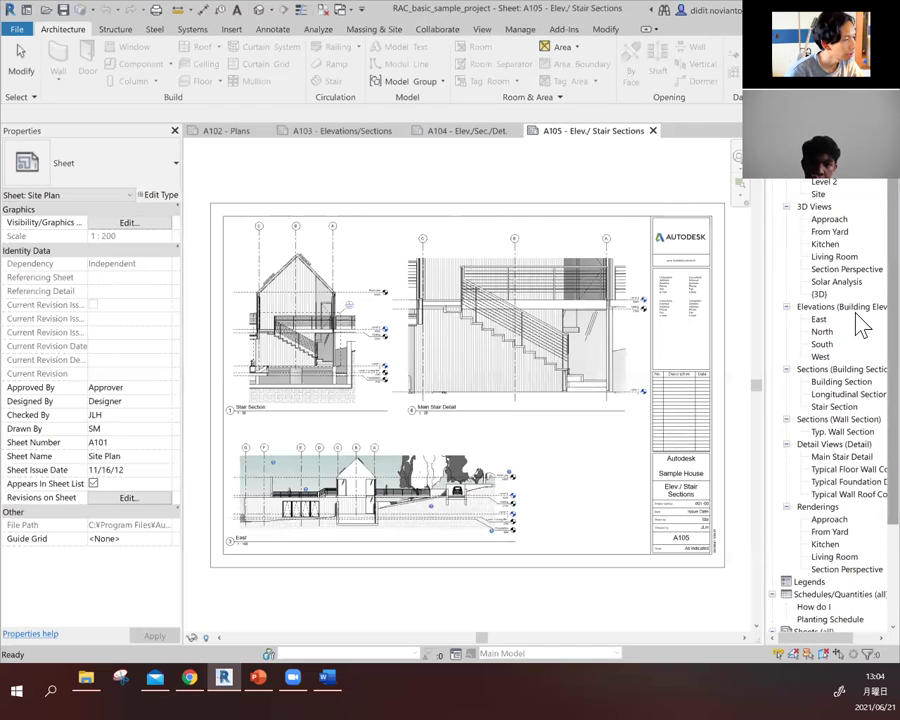
double_click(836, 184)
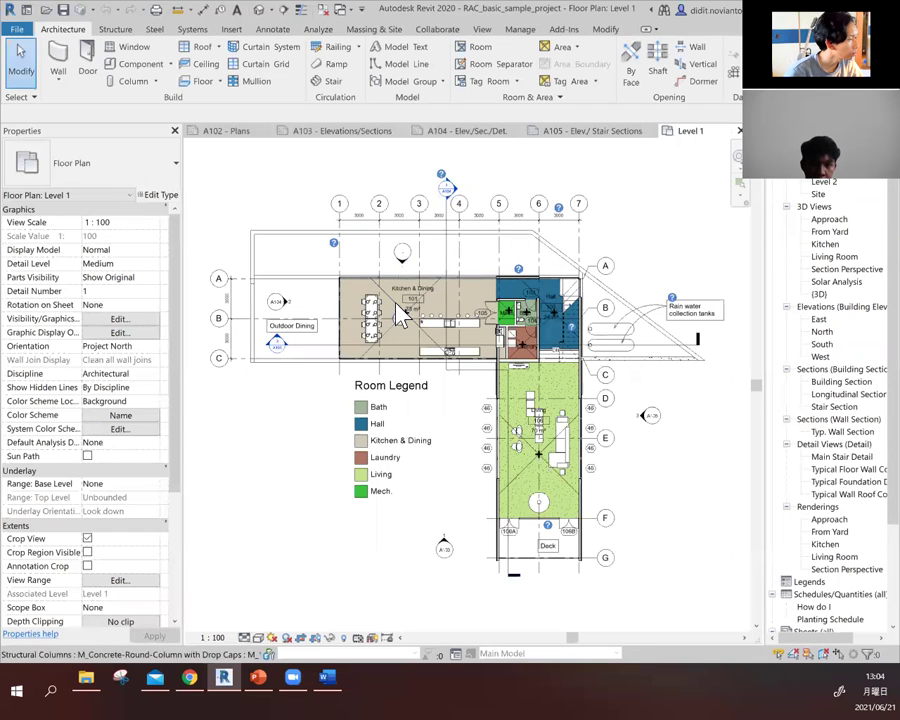
scroll(420, 300, up, 1)
scroll(419, 293, up, 5)
scroll(351, 345, down, 3)
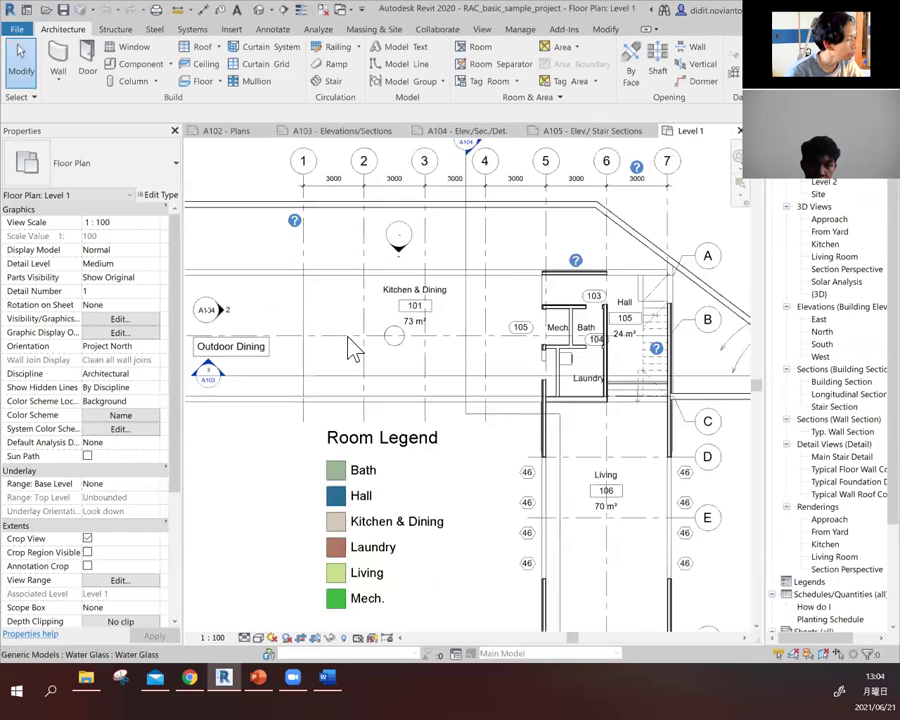
scroll(323, 326, down, 2)
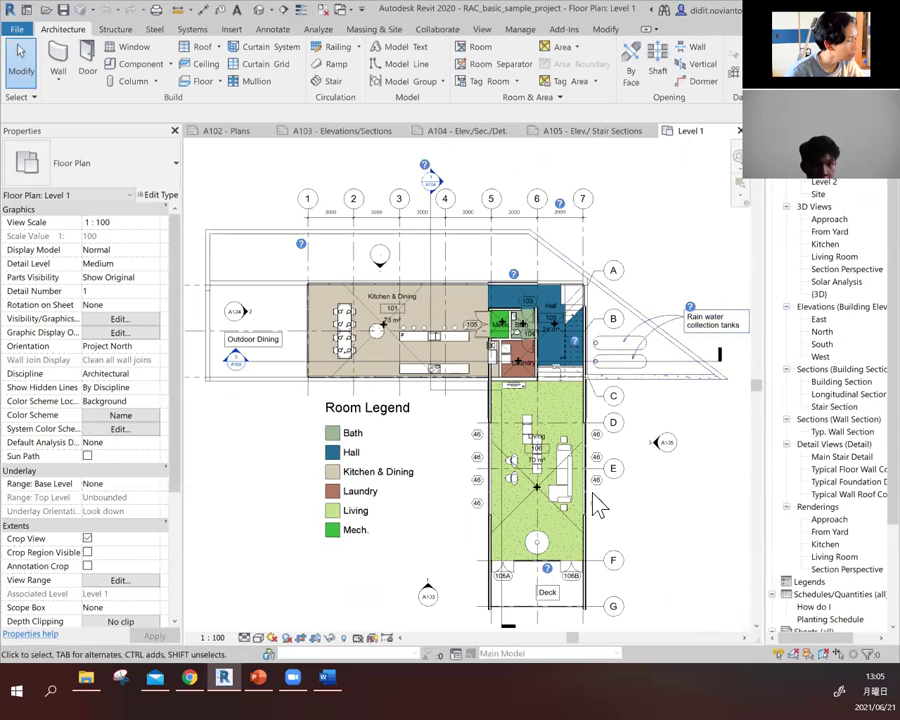
scroll(605, 608, up, 2)
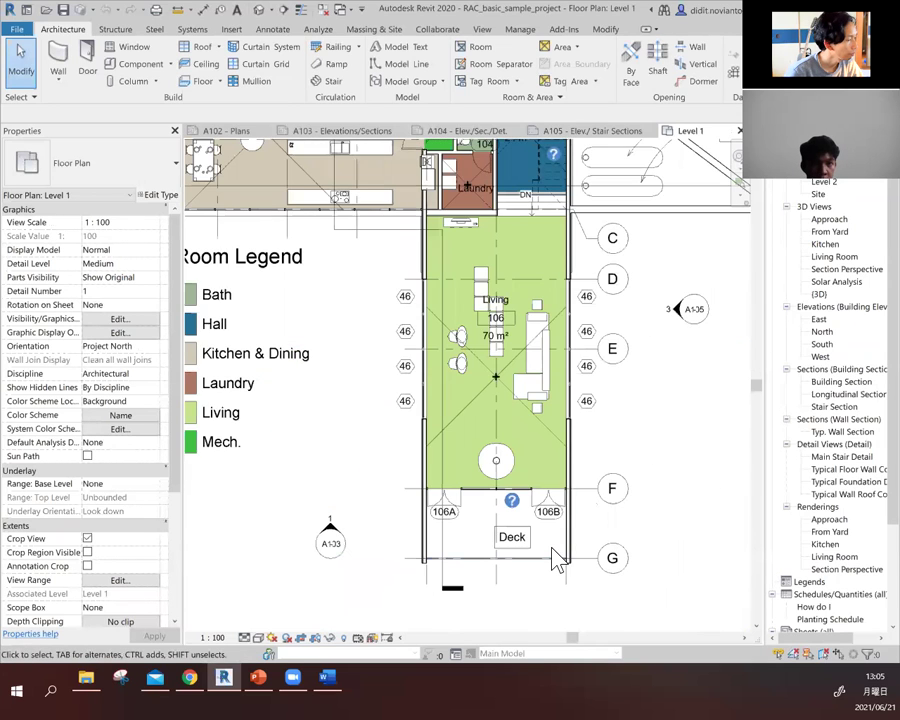
scroll(557, 560, up, 4)
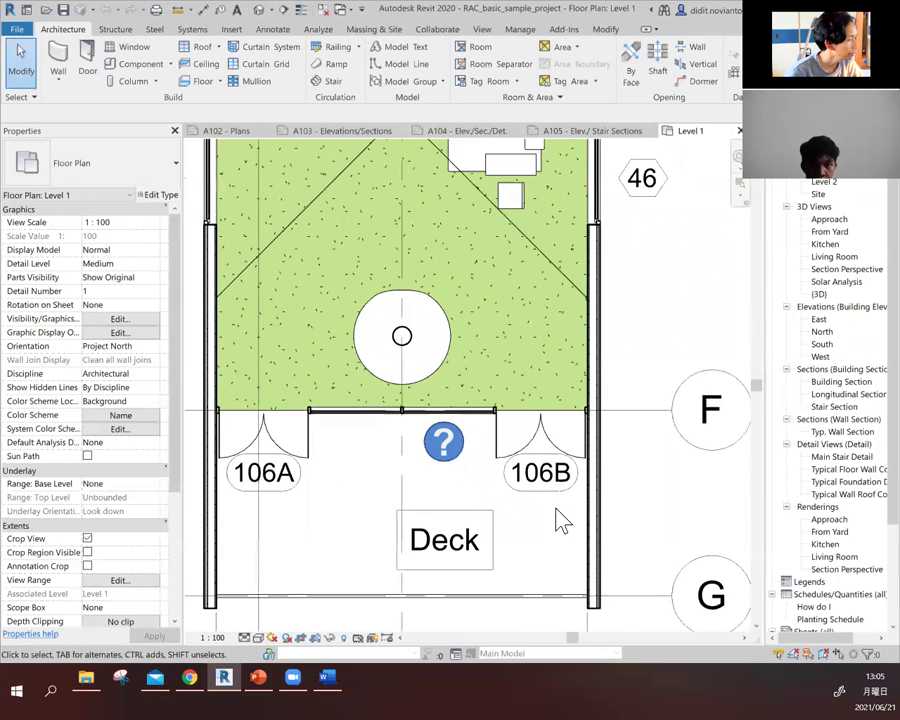
scroll(558, 519, down, 5)
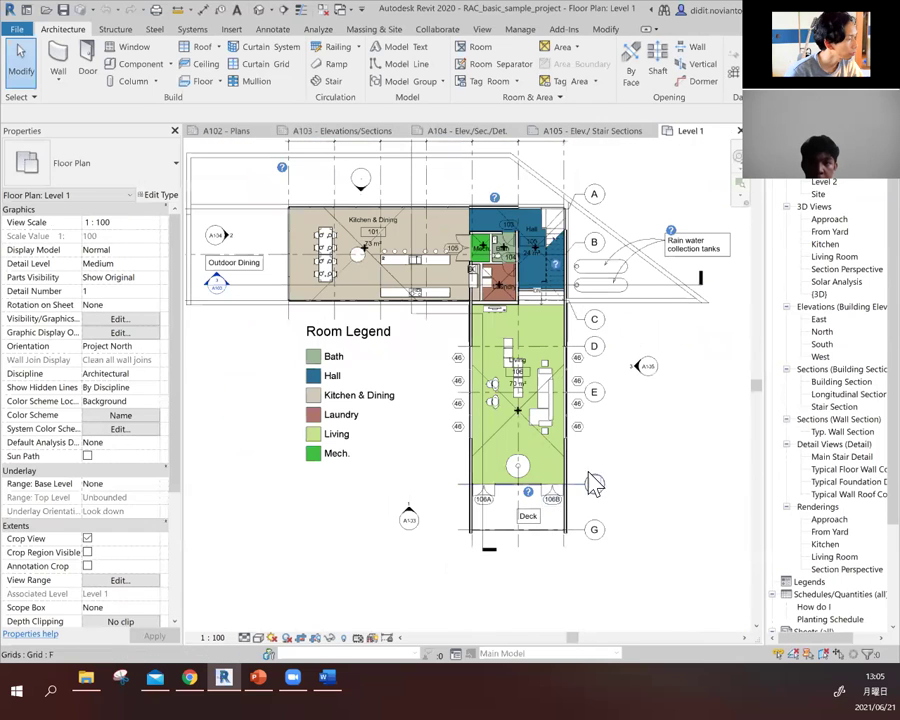
scroll(550, 510, down, 3)
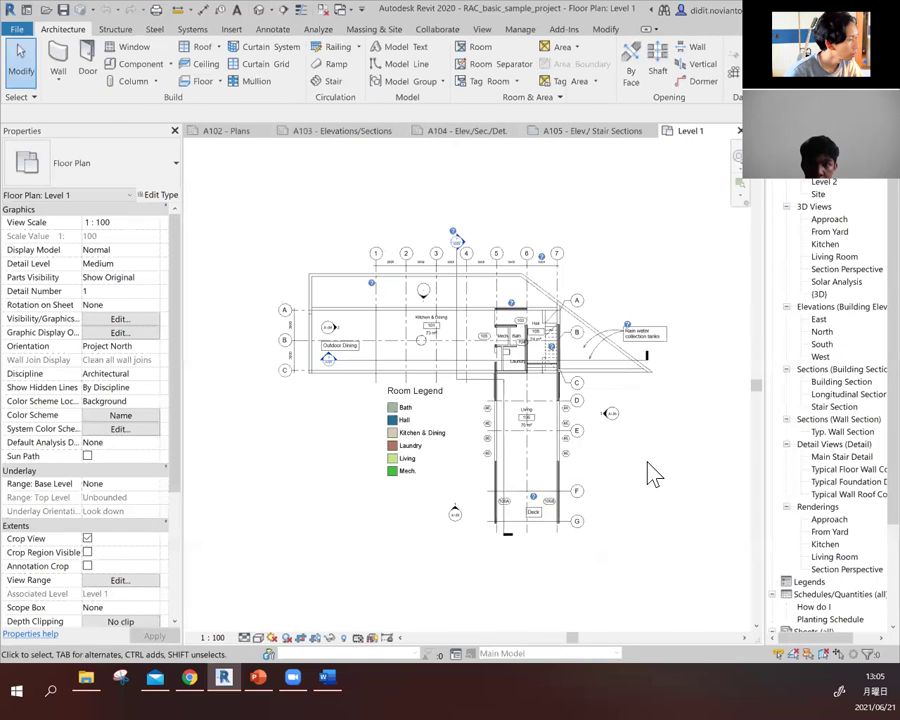
- Open the Level 2 and Site floor plans and compare the Site plan with its shadows off and on
double_click(824, 183)
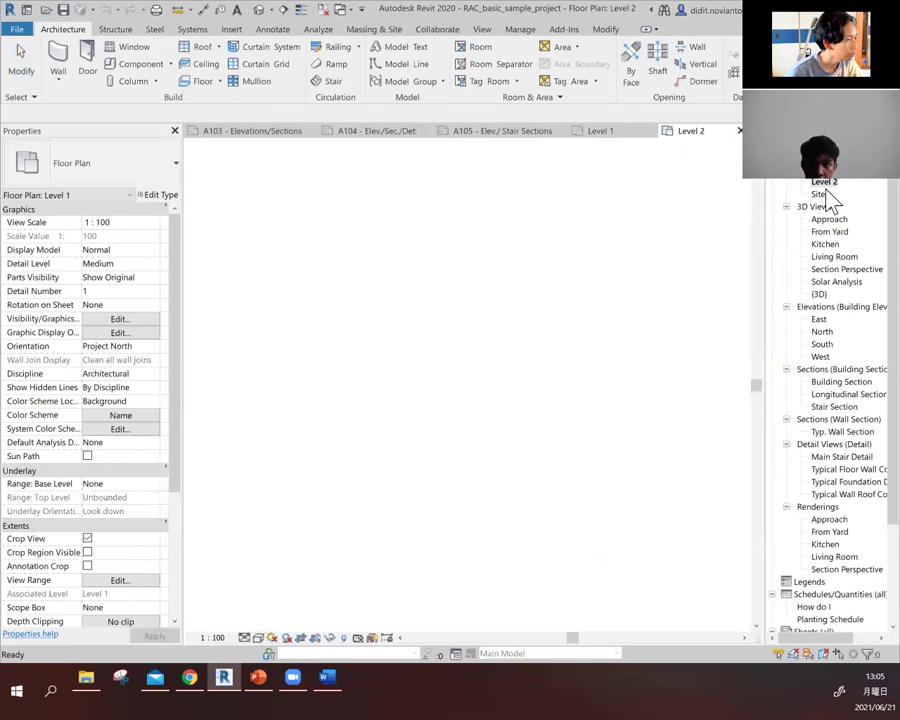
double_click(820, 195)
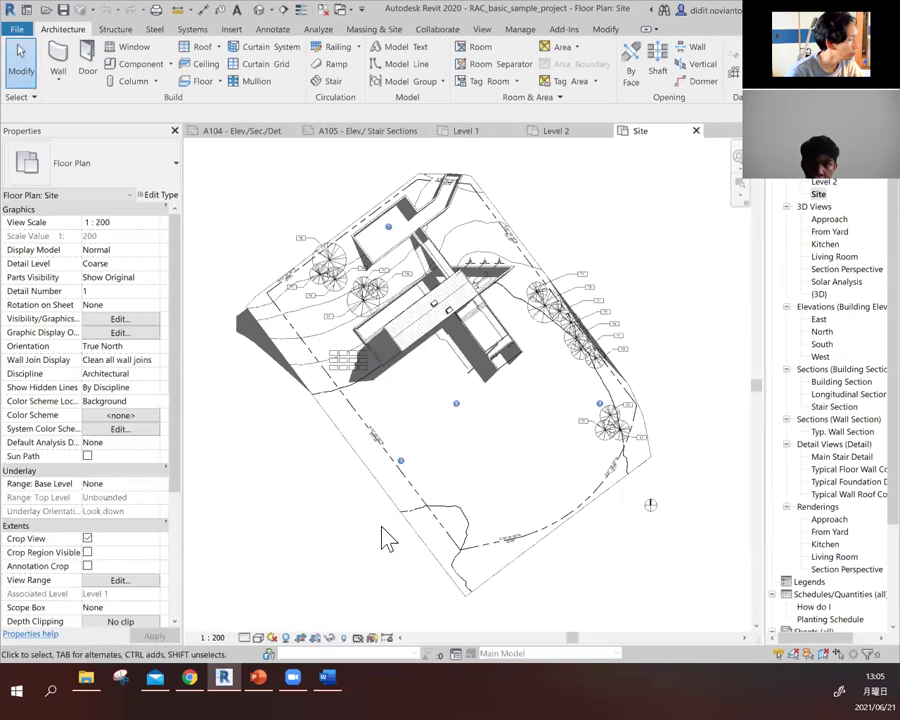
click(289, 641)
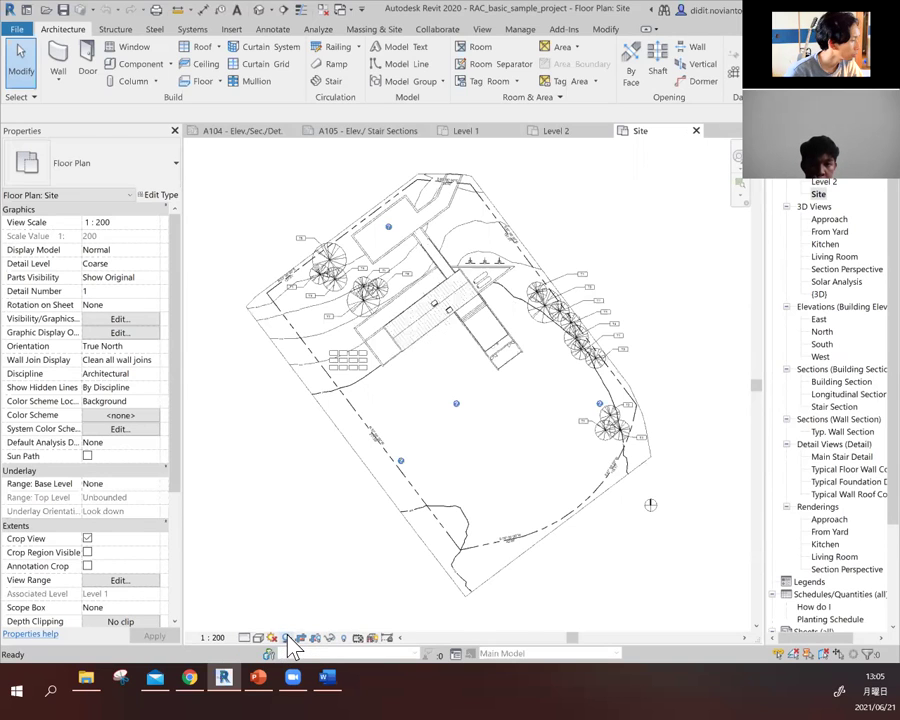
click(289, 641)
click(289, 641)
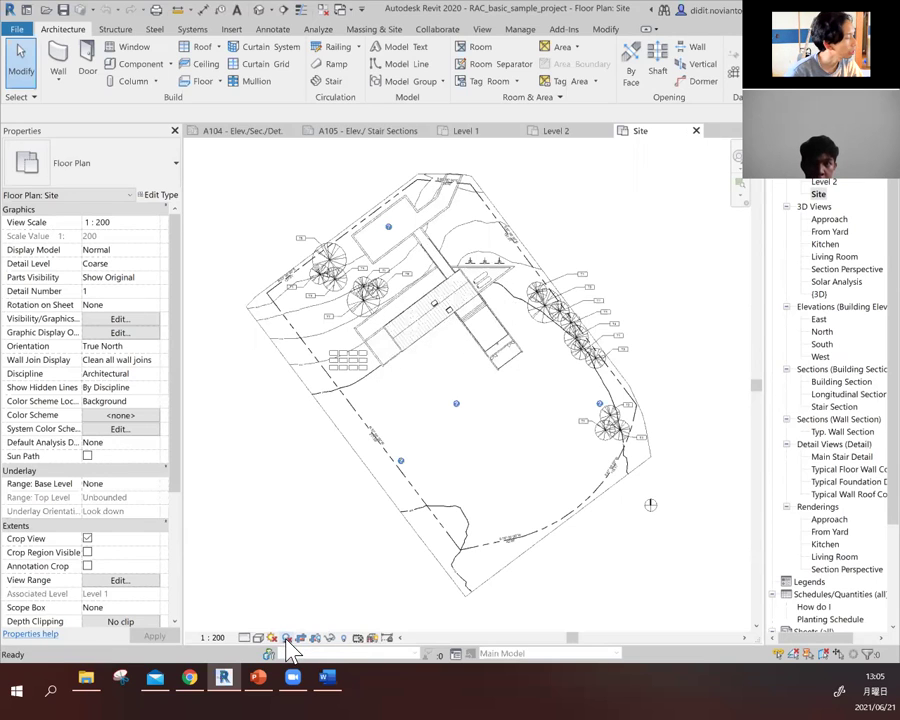
click(289, 641)
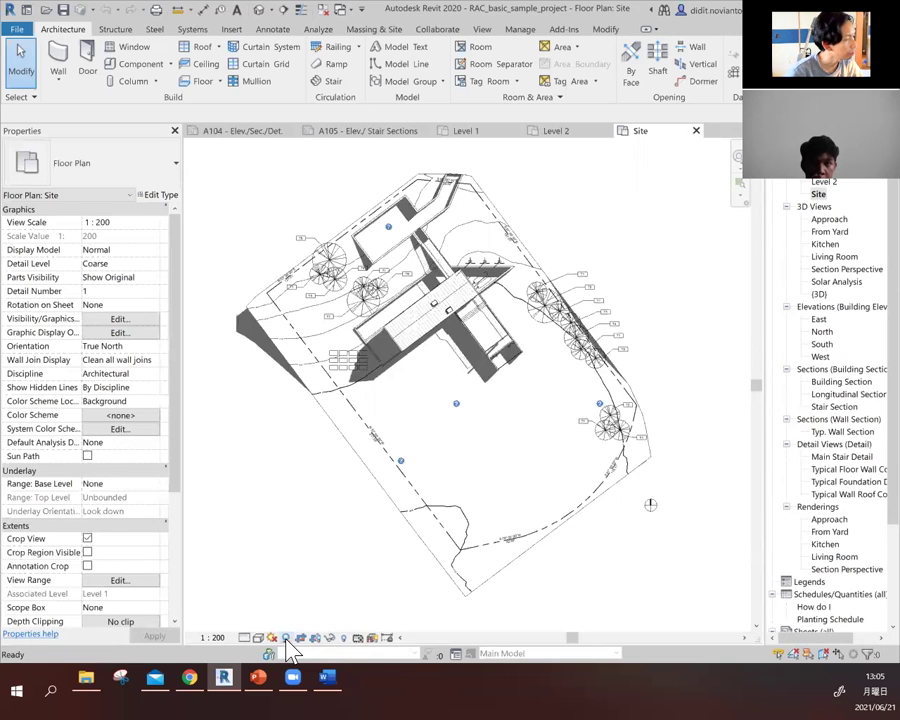
click(289, 641)
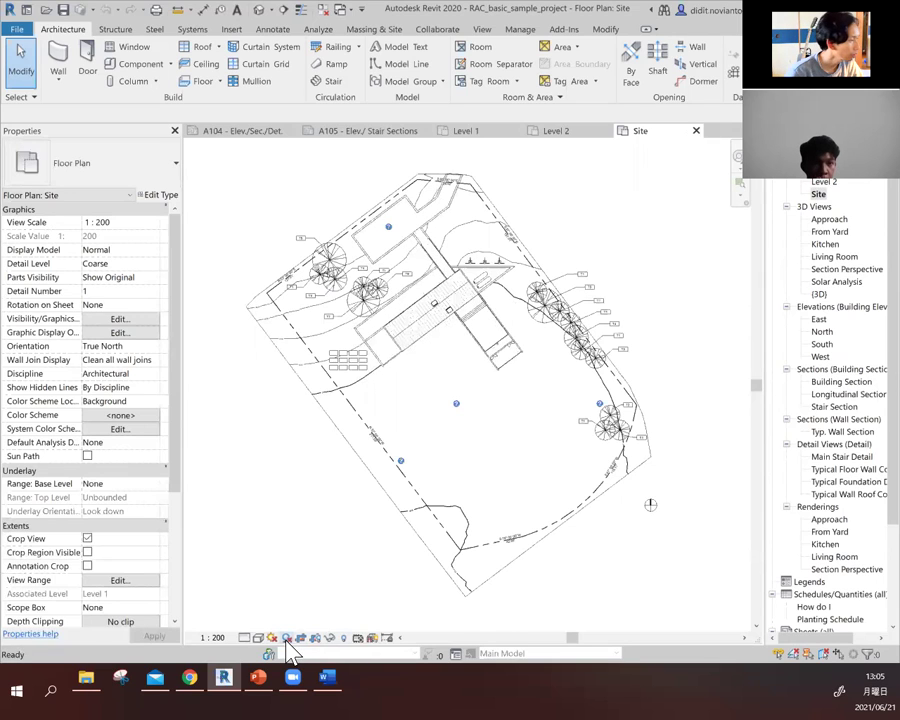
click(287, 641)
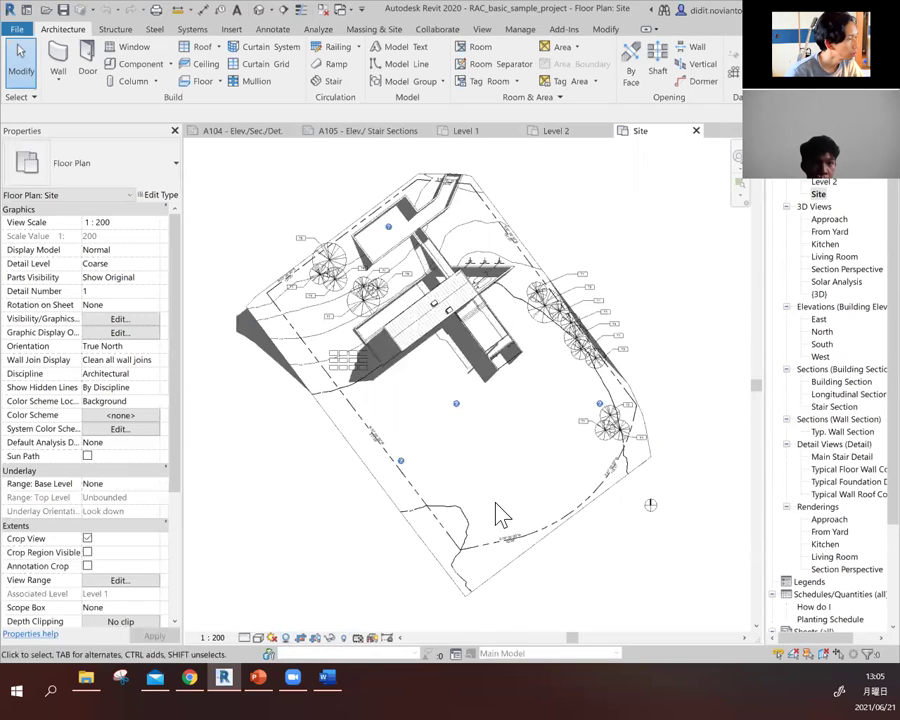
click(20, 30)
key(Escape)
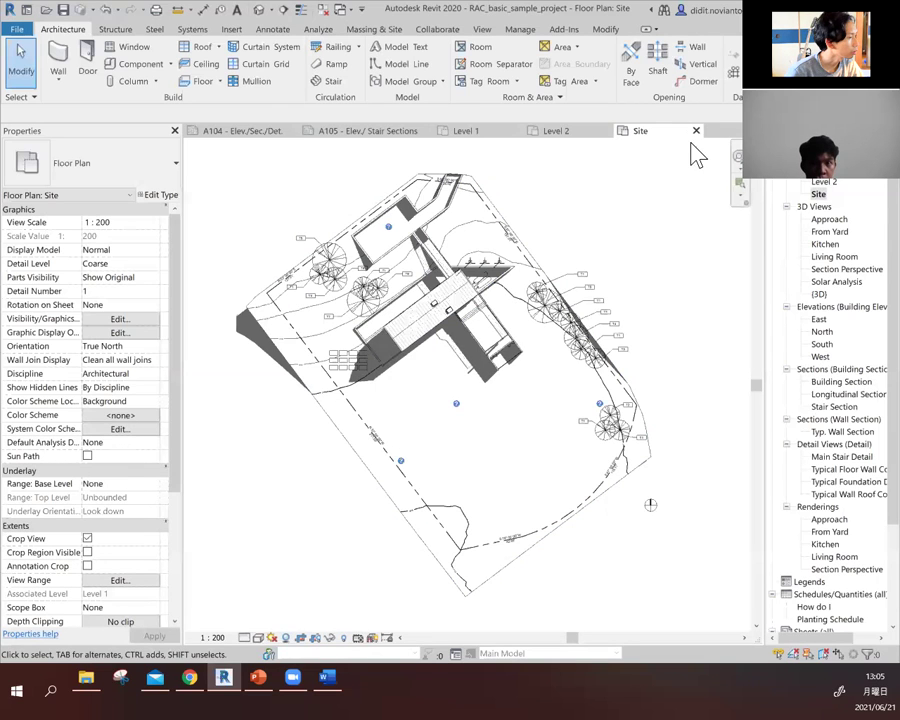
- Close the Site, Level 2 and Level 1 floor plans and the A105 sheet
click(696, 131)
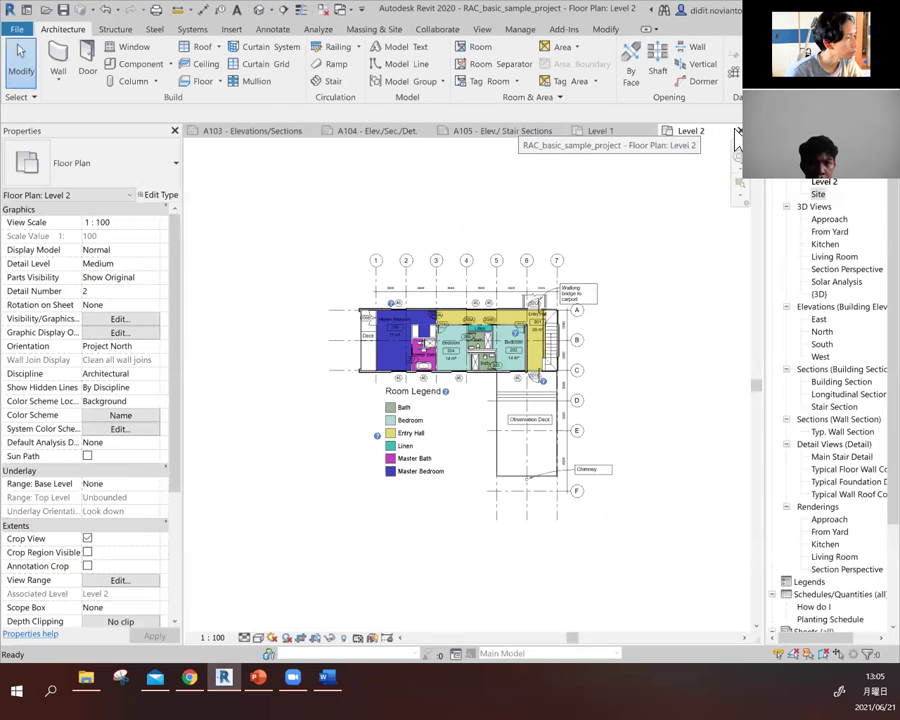
click(739, 131)
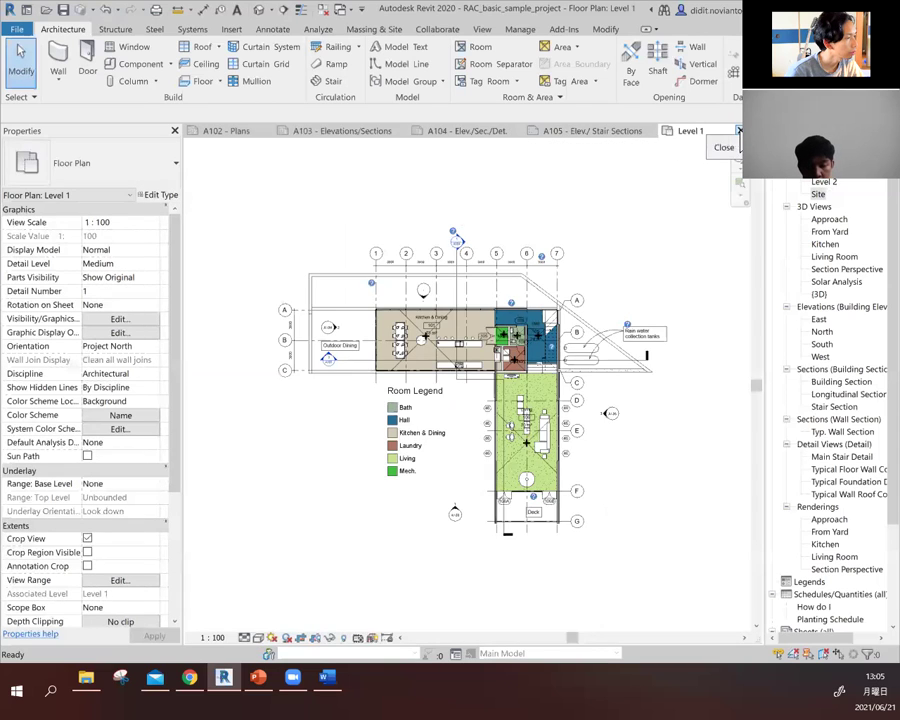
click(739, 131)
click(651, 130)
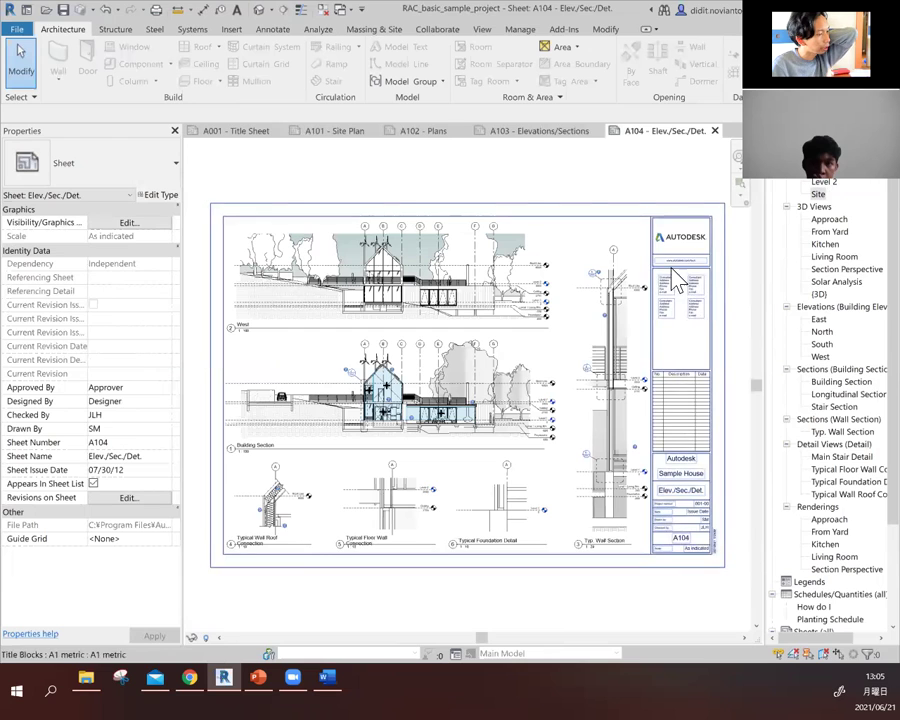
- Close sheets A104, A103, A102, A101 and A001, and discard the changes to RAC_basic_sample_project
click(715, 131)
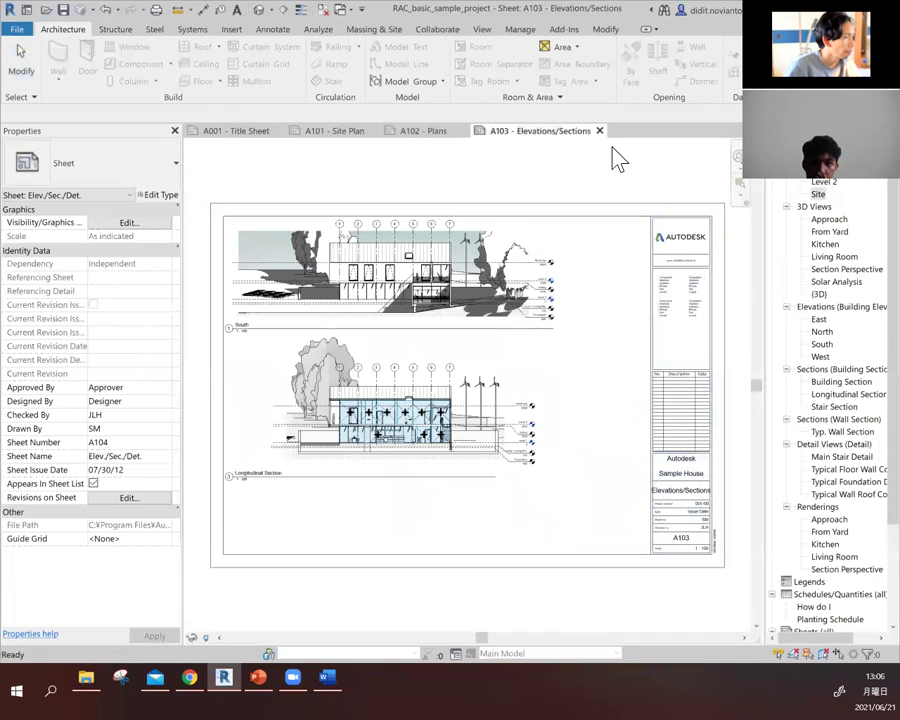
click(599, 131)
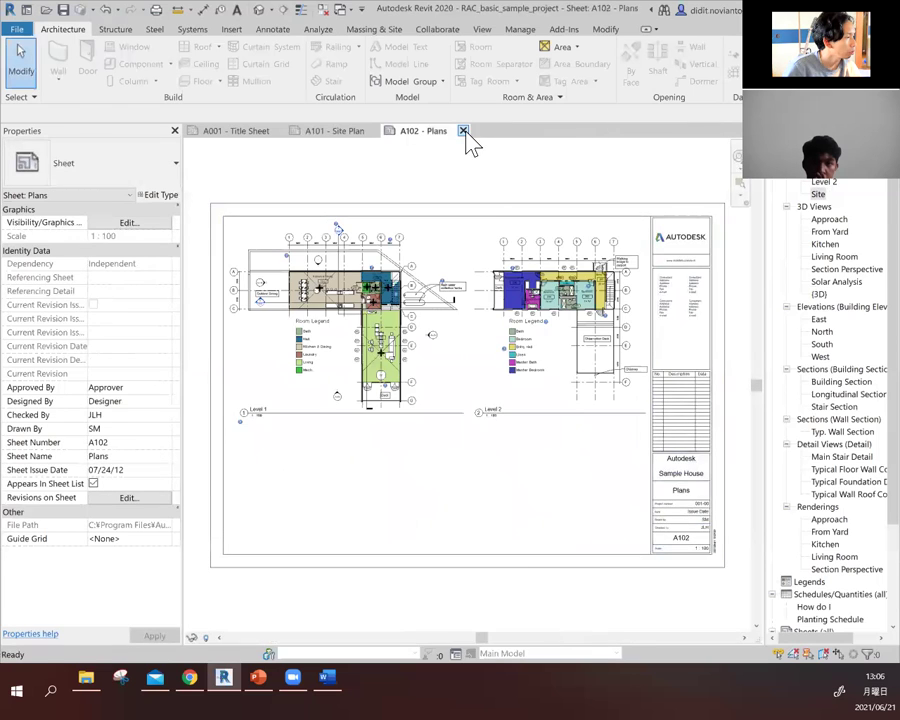
click(463, 131)
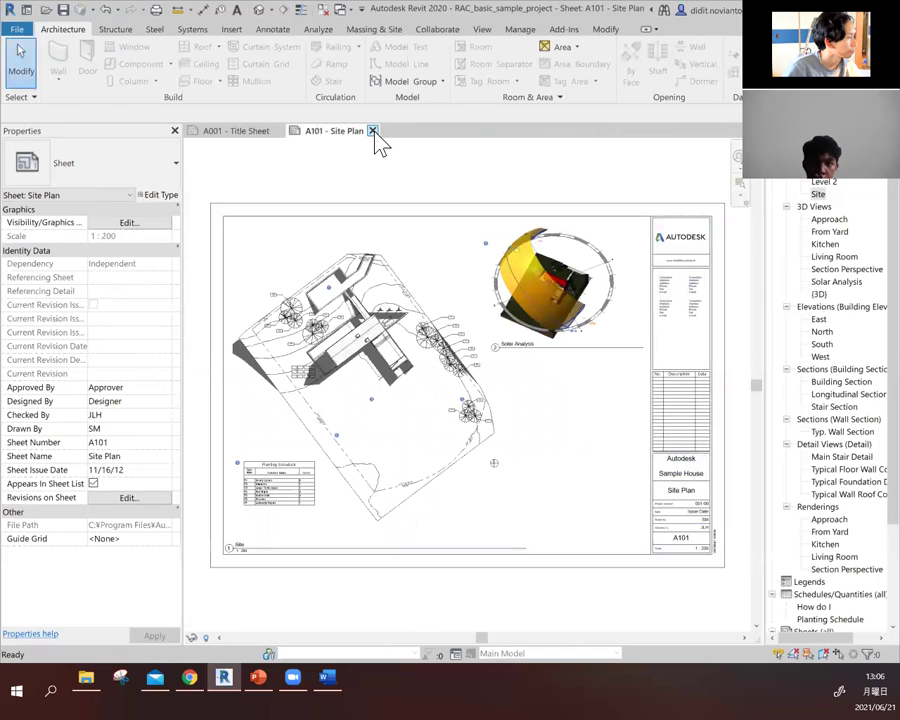
click(372, 131)
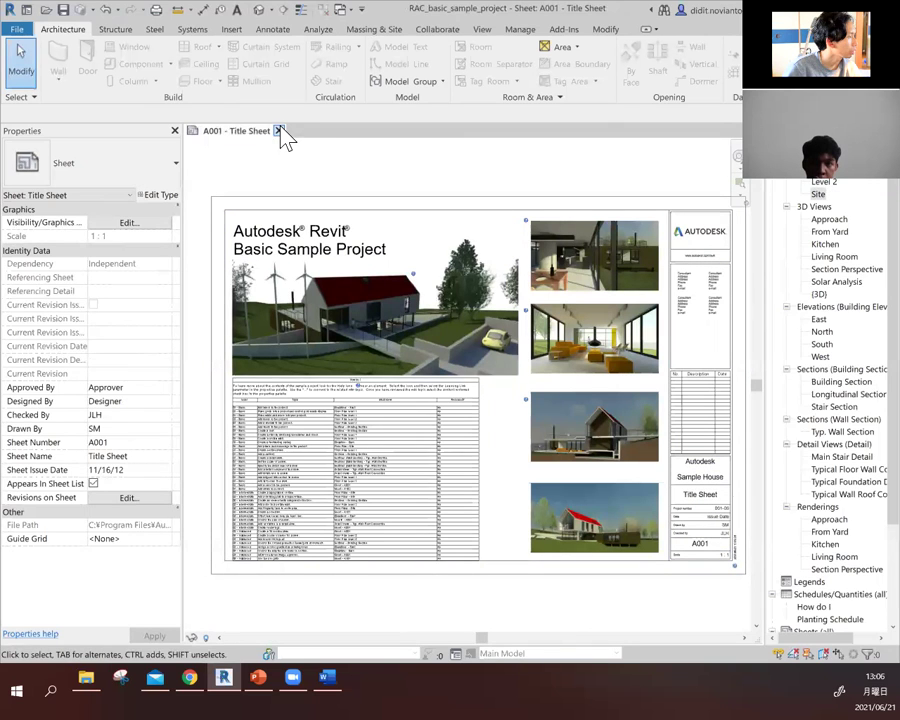
click(279, 131)
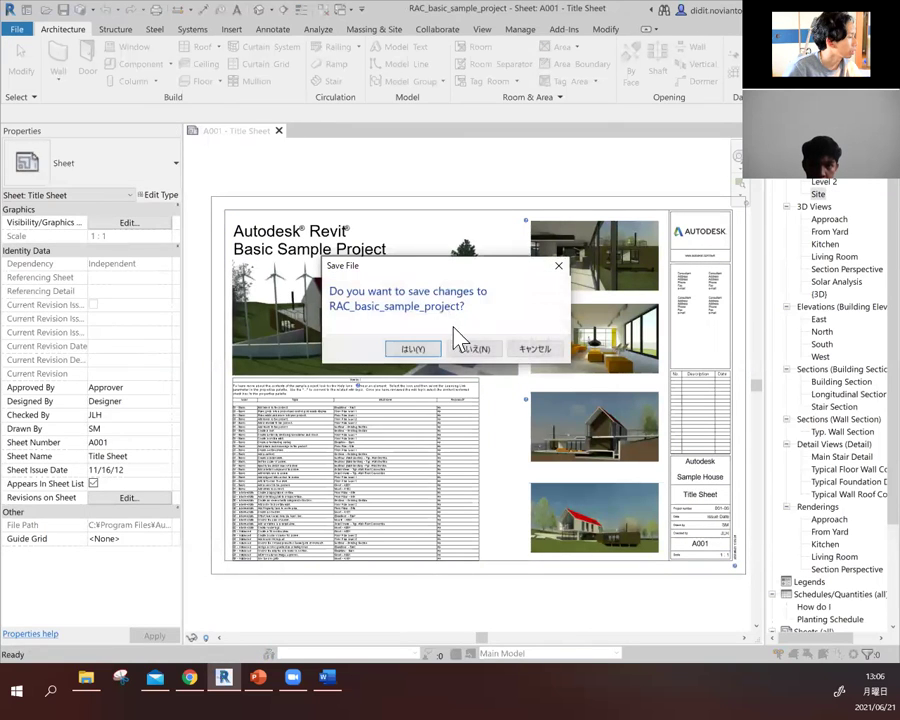
click(466, 349)
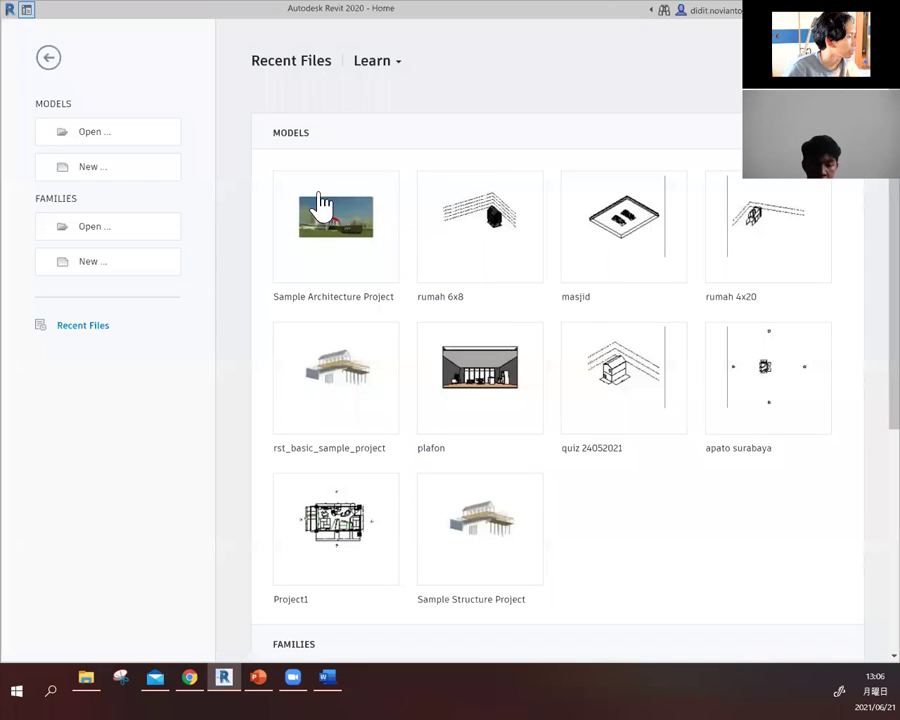
- Look through the recent models and families on the home page for another project file
scroll(320, 205, down, 2)
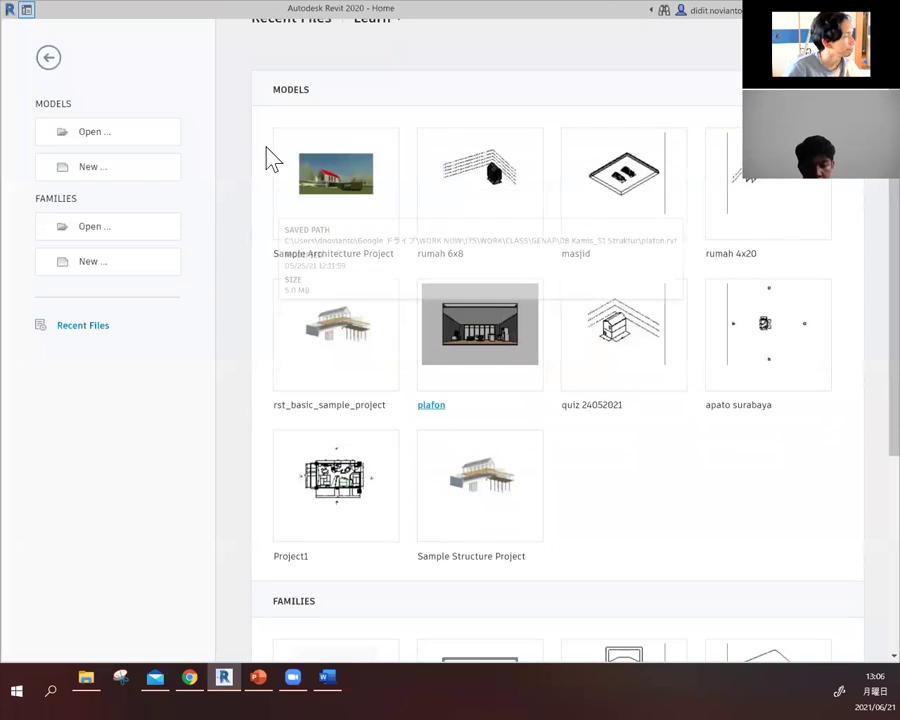
scroll(285, 125, down, 5)
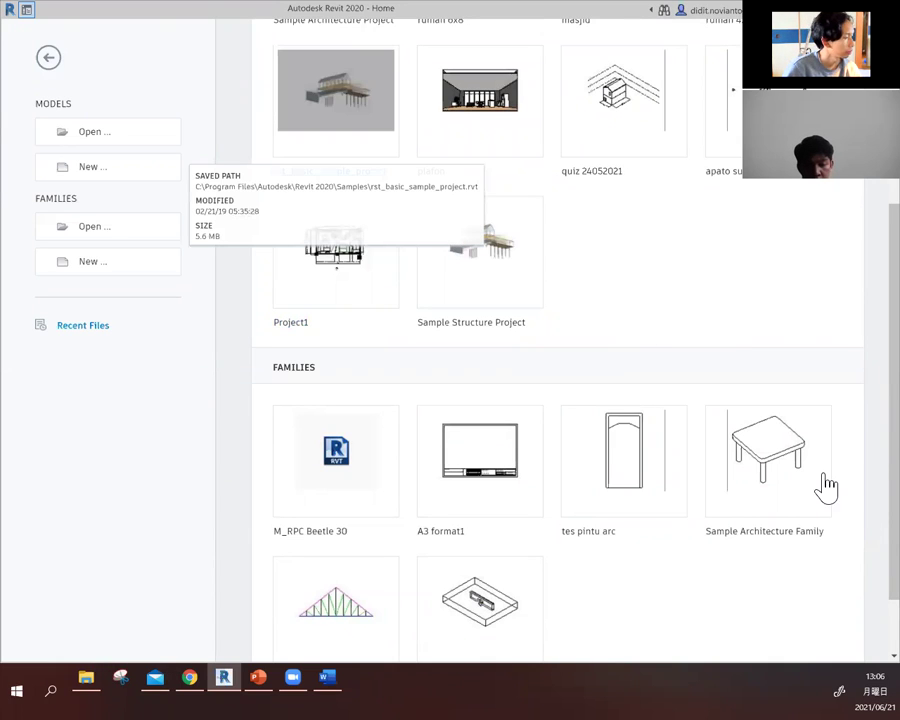
click(745, 425)
scroll(765, 440, down, 1)
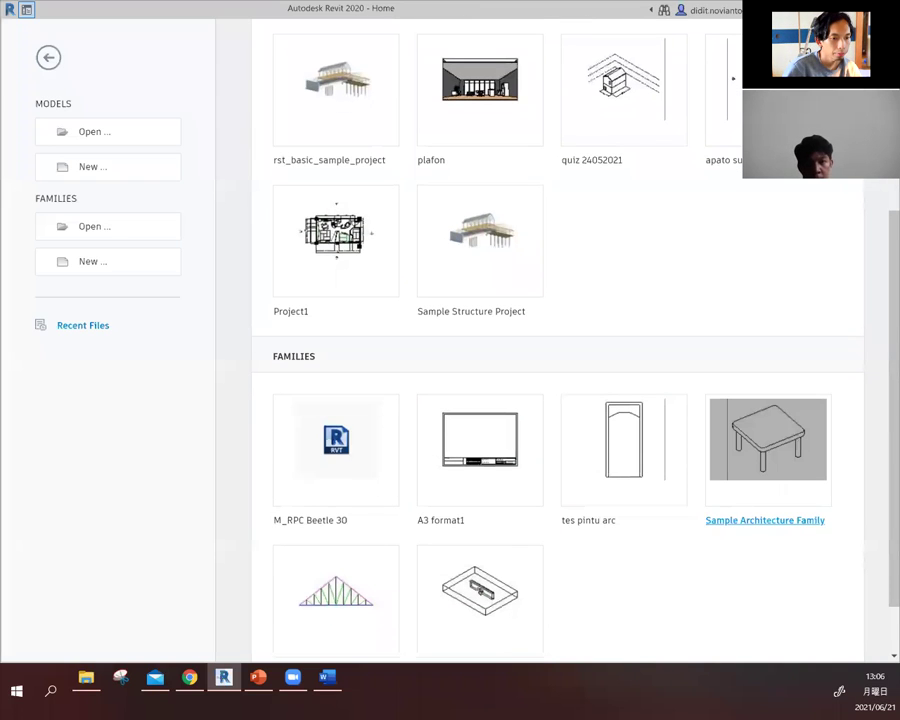
scroll(765, 440, up, 3)
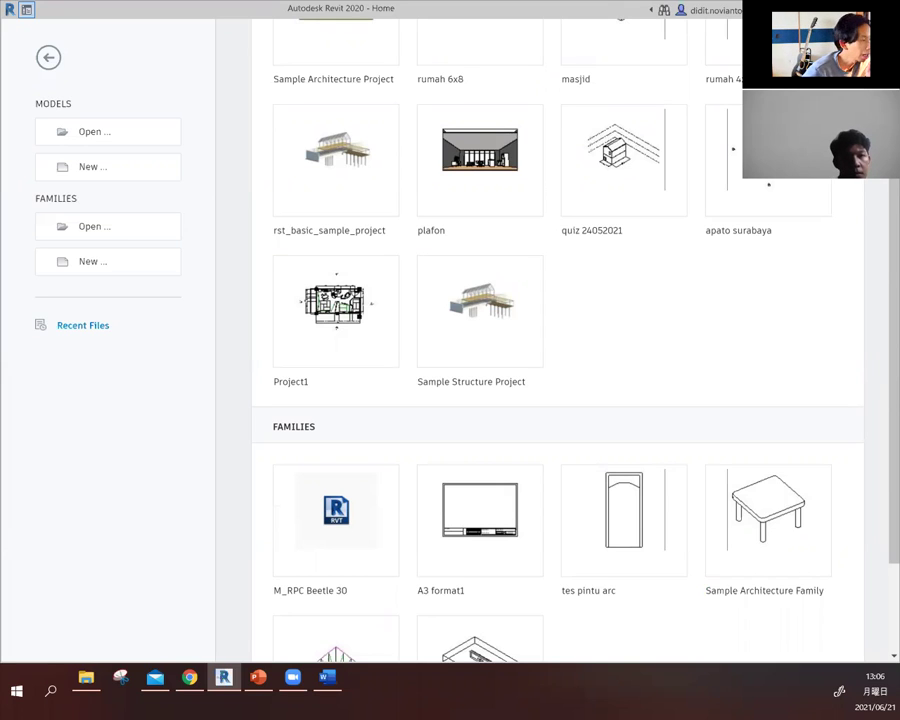
click(362, 336)
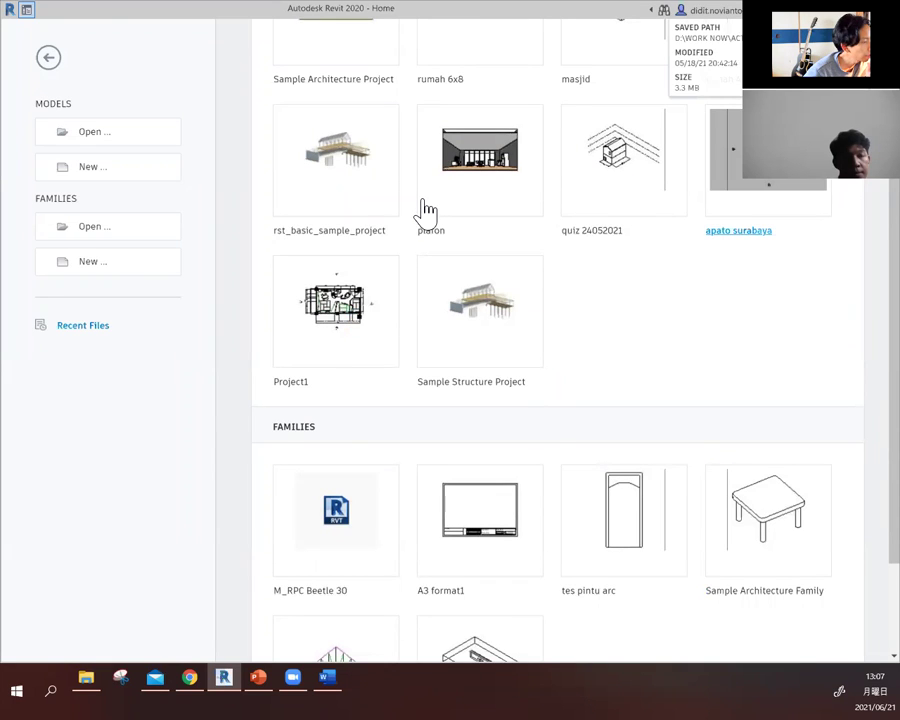
- Open the recent project rumah 6x8 and examine the house in its default 3D view
scroll(424, 211, up, 3)
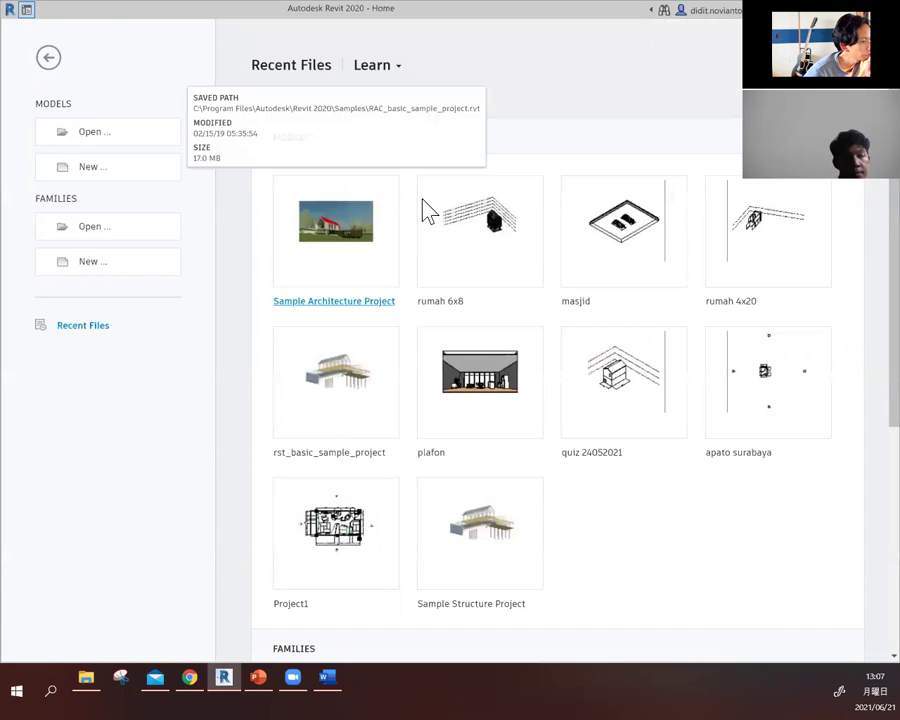
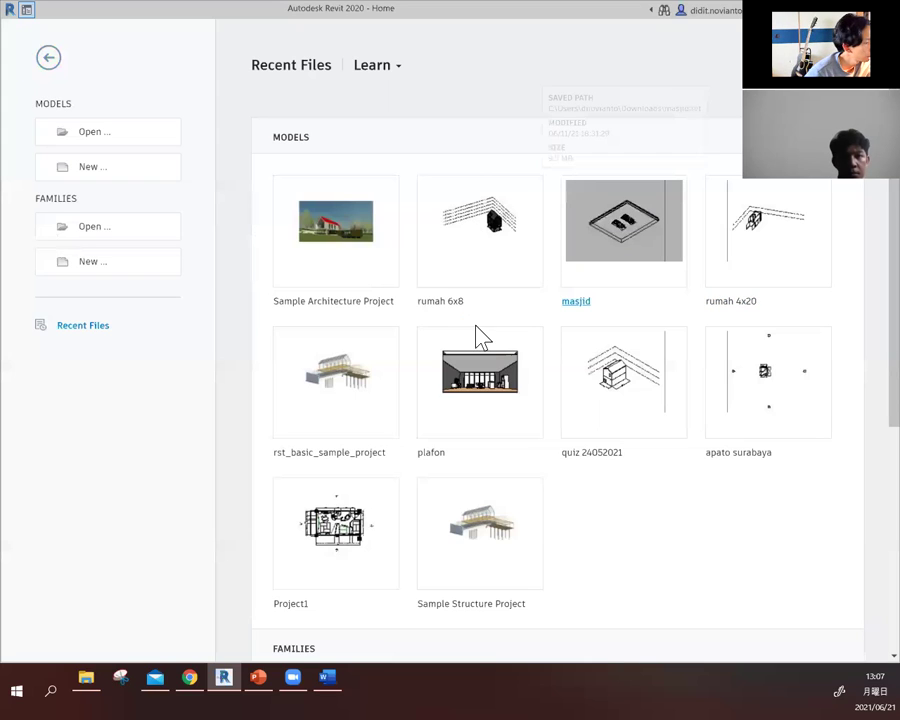
click(494, 238)
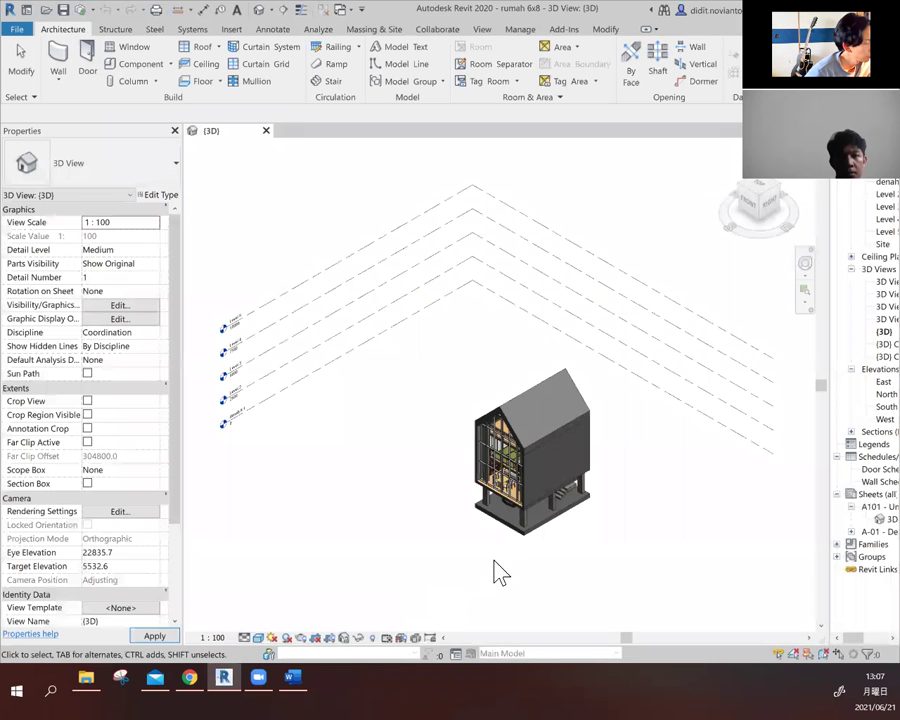
click(645, 497)
middle_drag(645, 495, 605, 461)
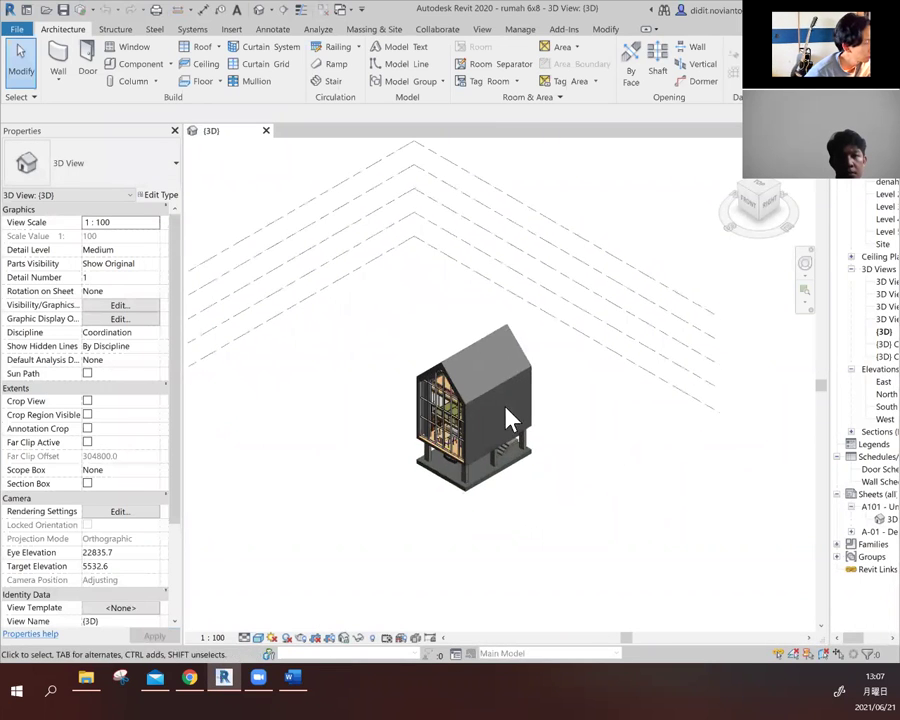
scroll(478, 402, up, 5)
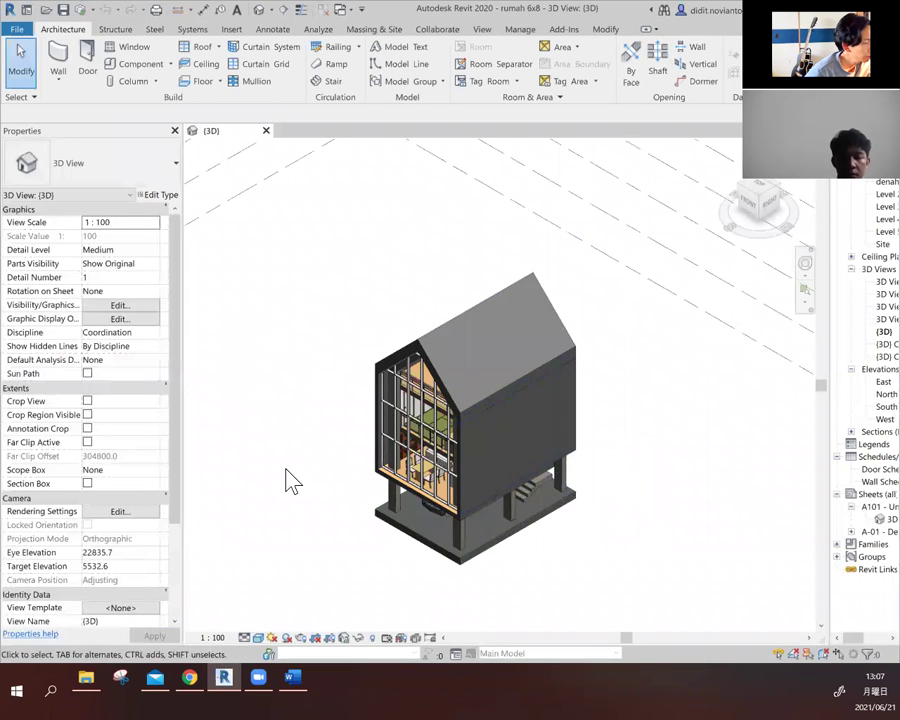
middle_drag(527, 468, 518, 450)
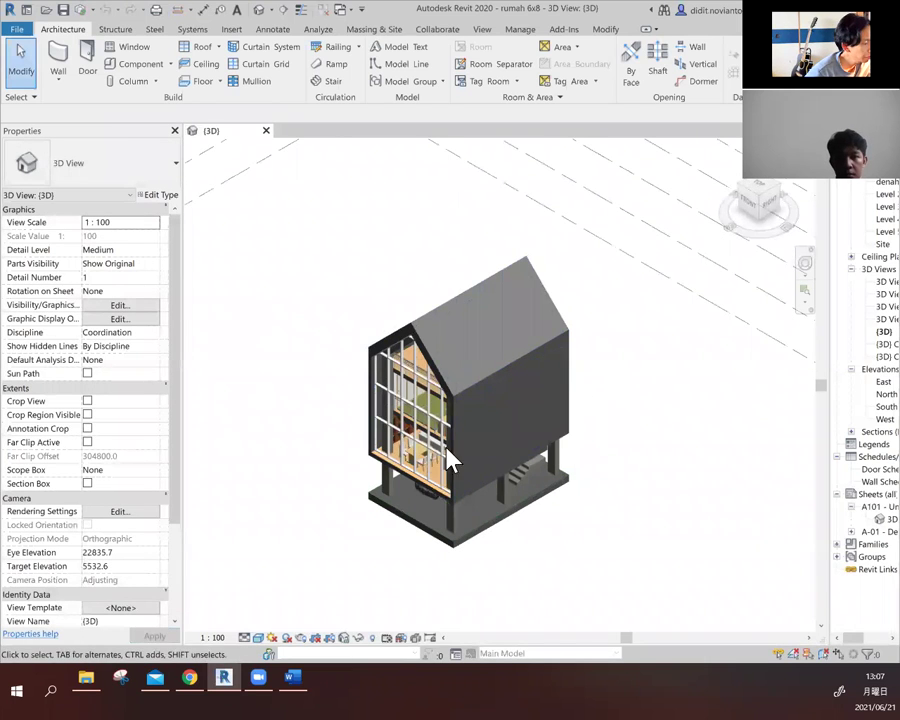
- Open the East elevation and look over the facade and its levels
click(857, 383)
double_click(855, 382)
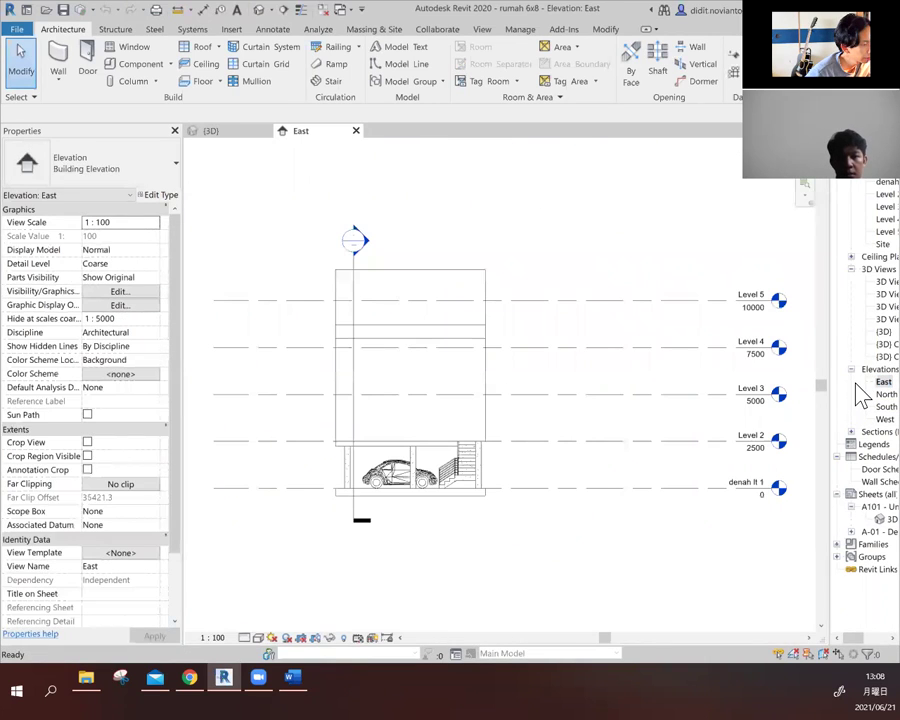
scroll(353, 281, up, 1)
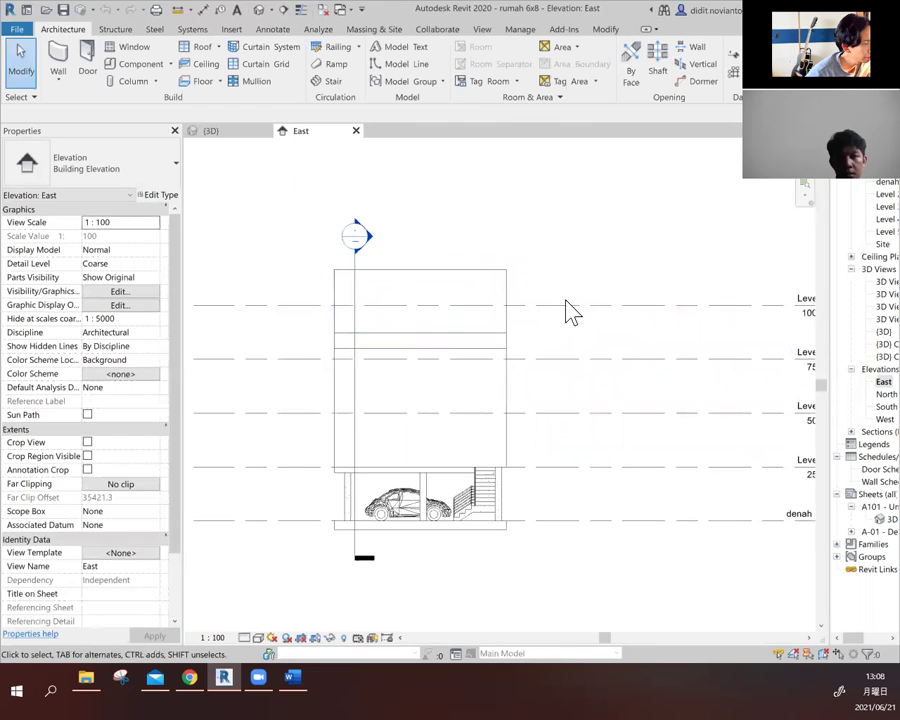
scroll(508, 408, down, 2)
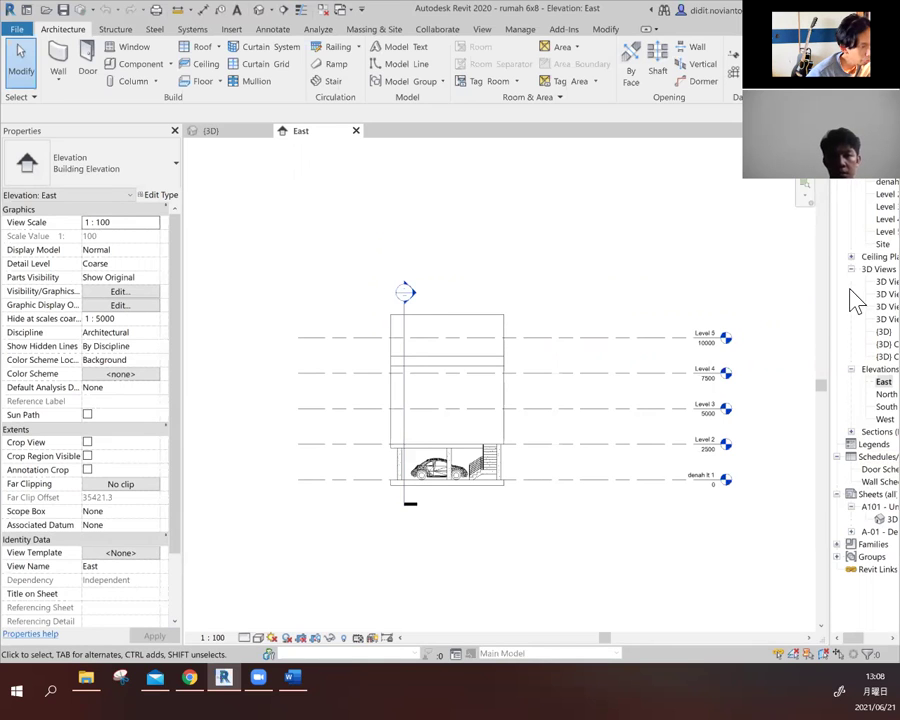
- Draw a vertical building section through the full house depth, just beside the stair, on the denah lt 1 floor plan
double_click(858, 186)
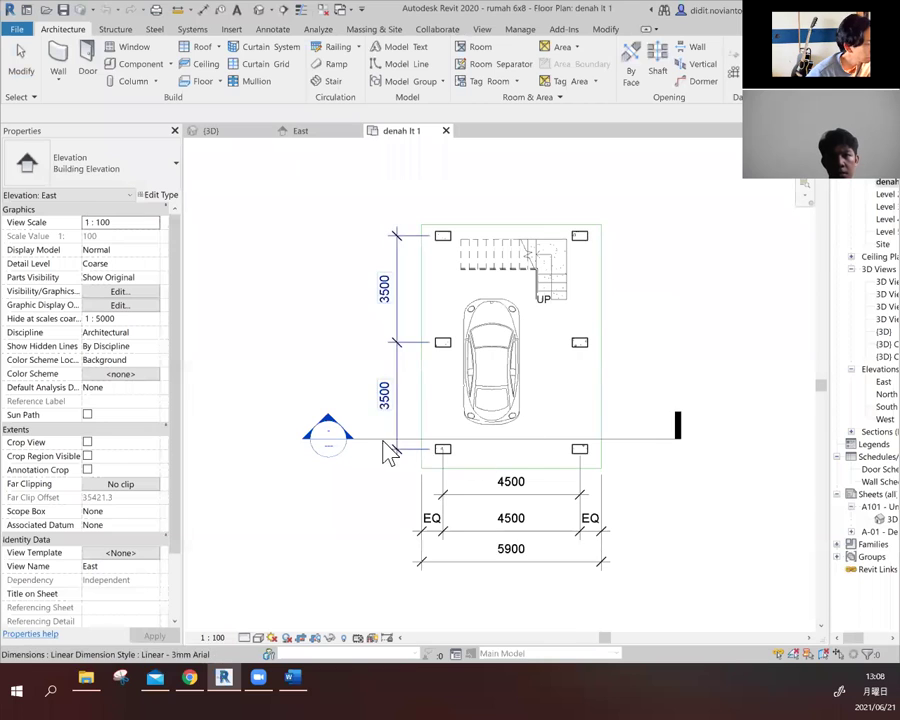
click(625, 478)
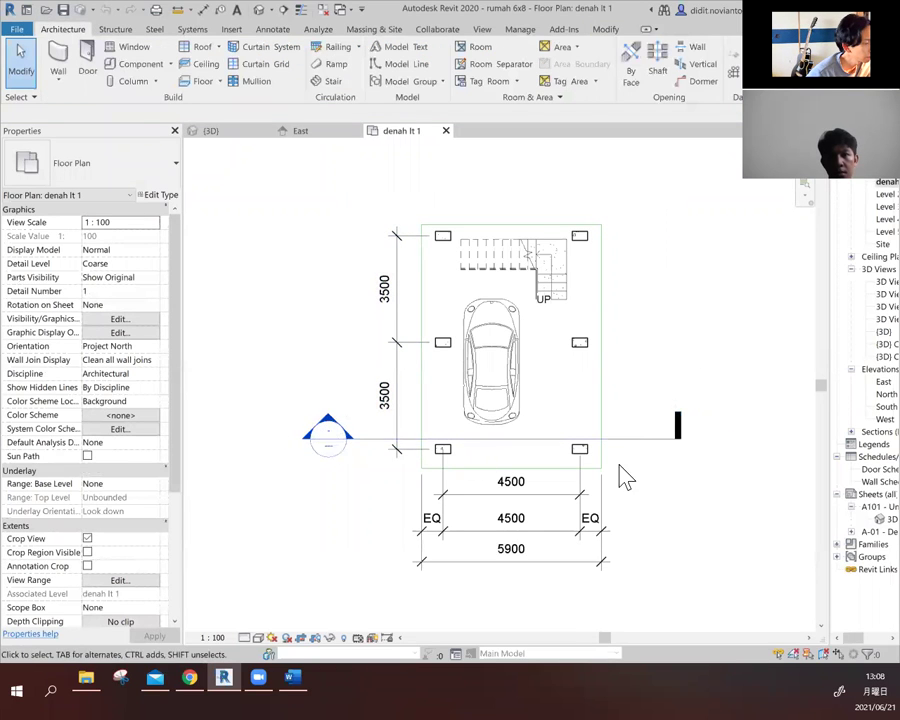
click(284, 12)
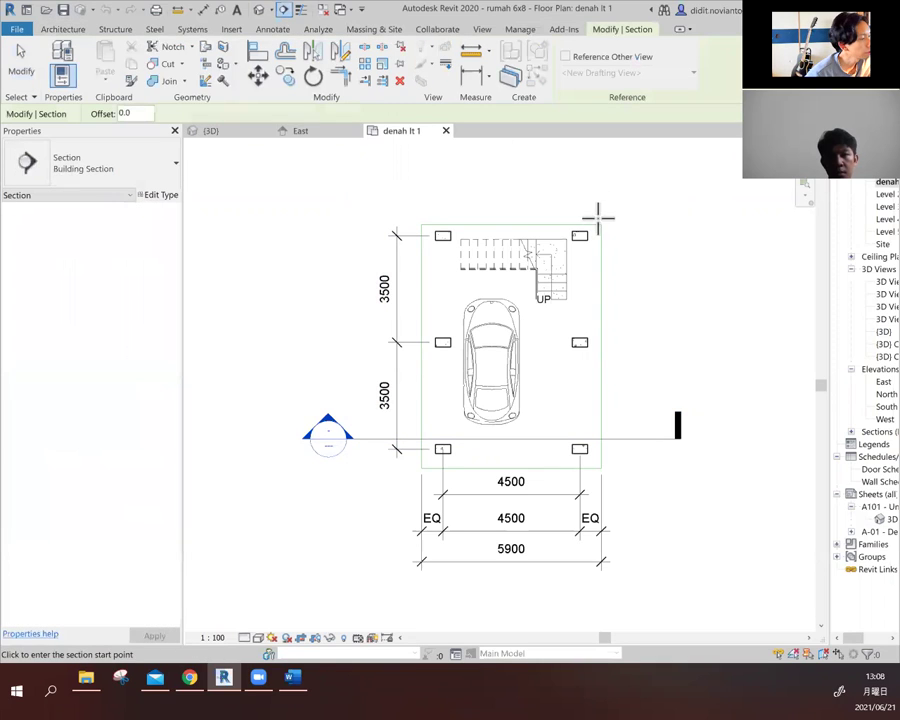
click(569, 195)
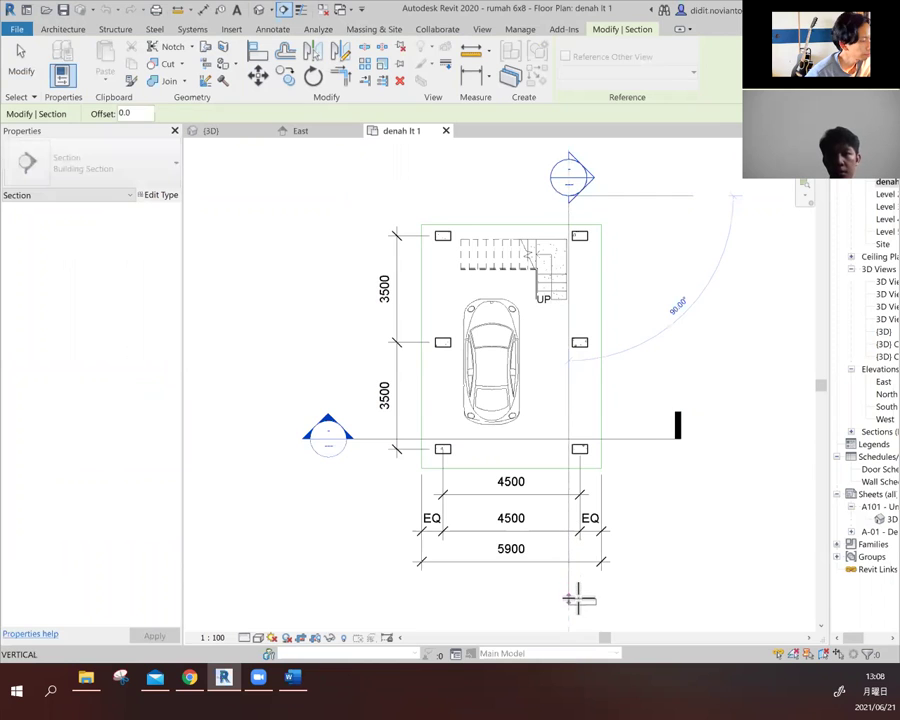
click(569, 600)
click(38, 74)
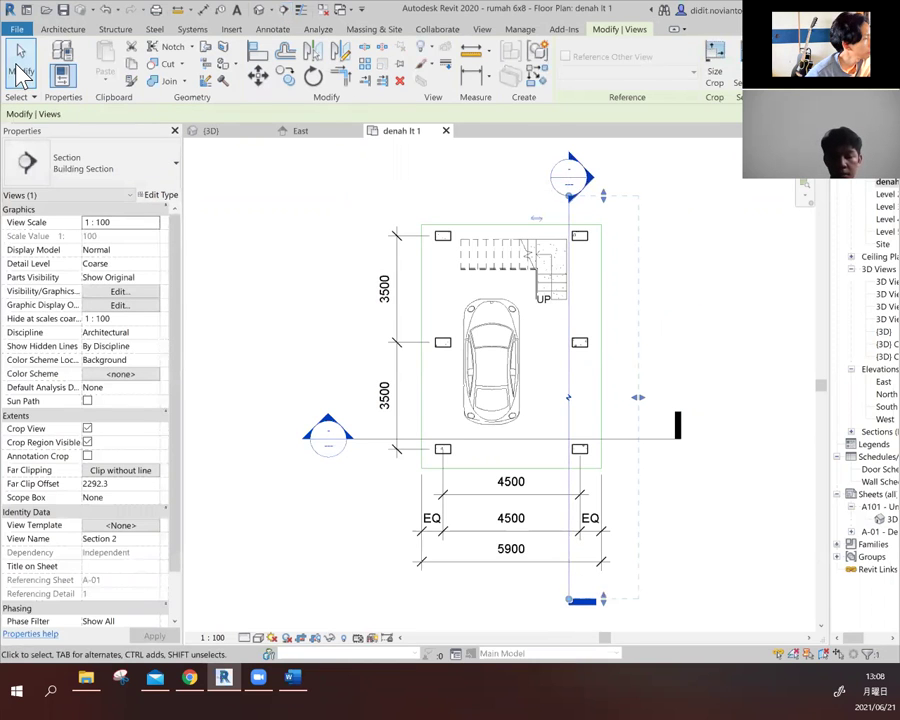
click(38, 74)
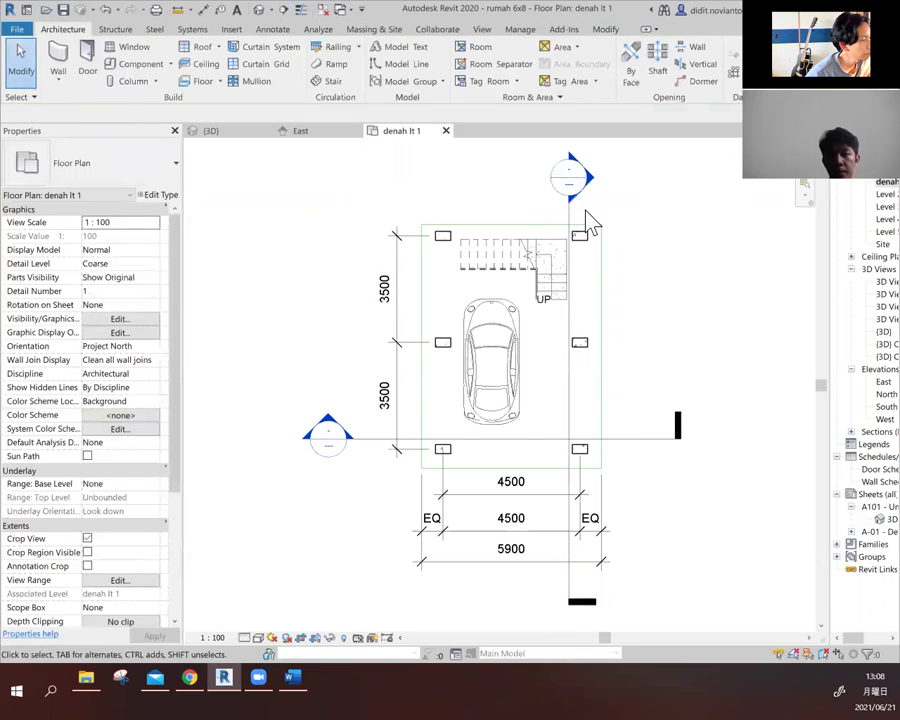
- Flip the new section to face the car and stair, and extend its far clip to about 6920 mm, beyond the opposite columns
click(575, 328)
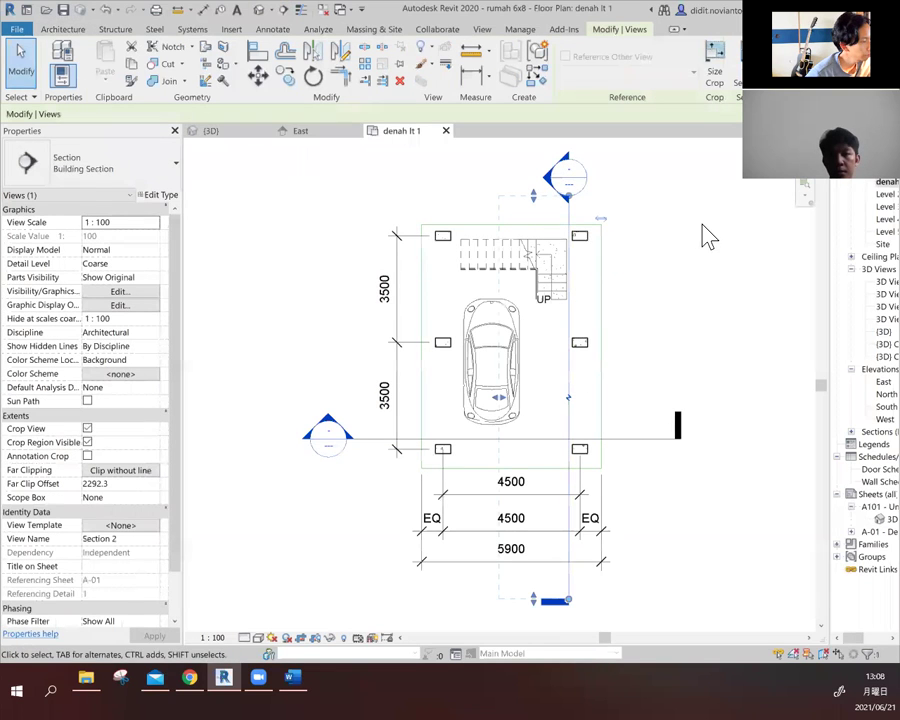
drag(521, 396, 360, 408)
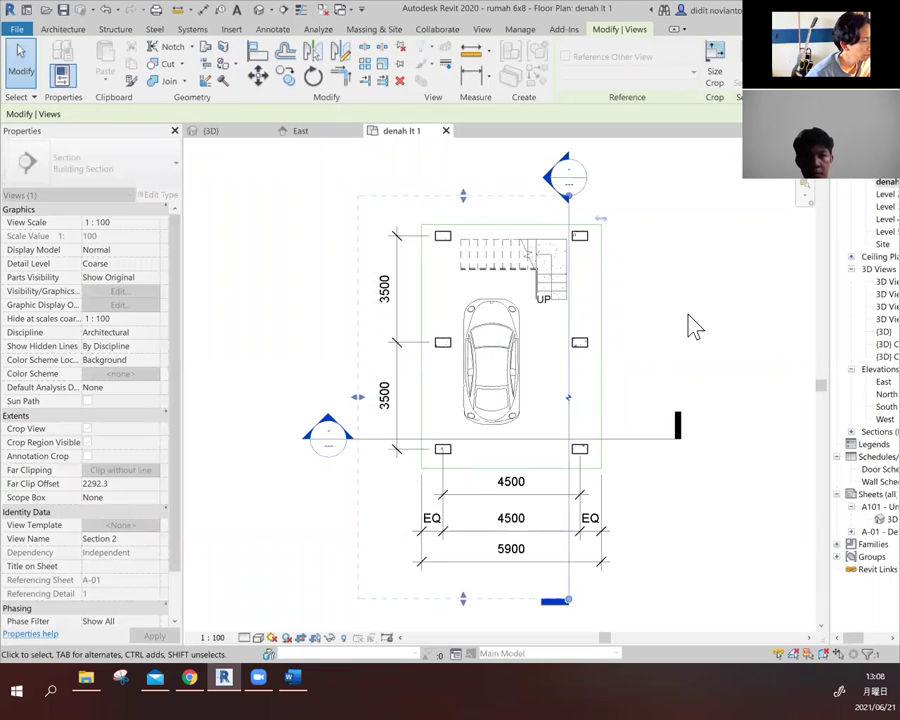
click(771, 368)
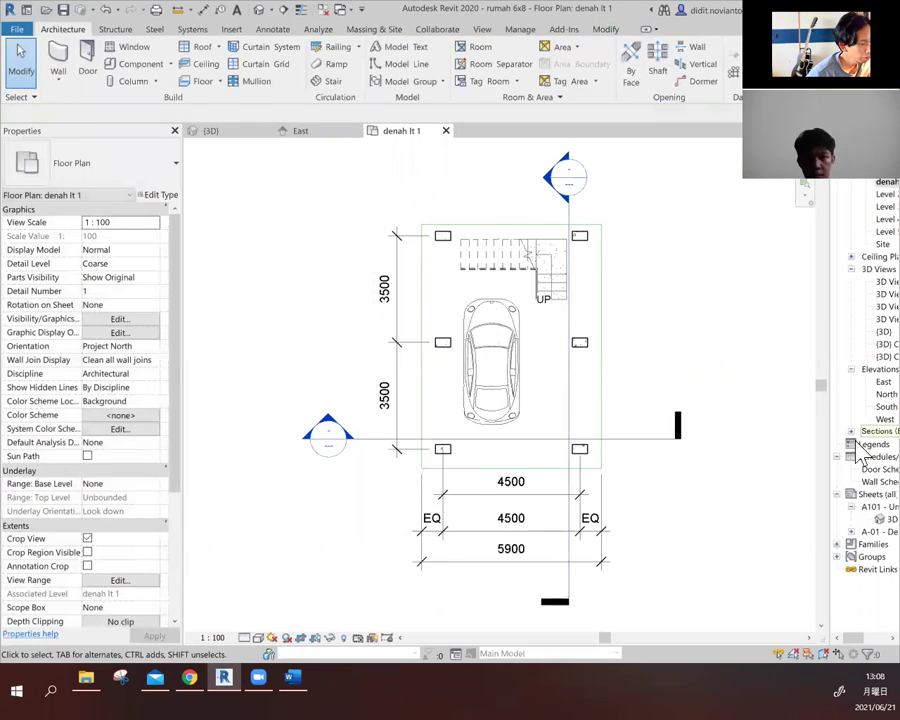
- Open the Section 2 view and inspect the cut through the floors, stair and carport
click(850, 433)
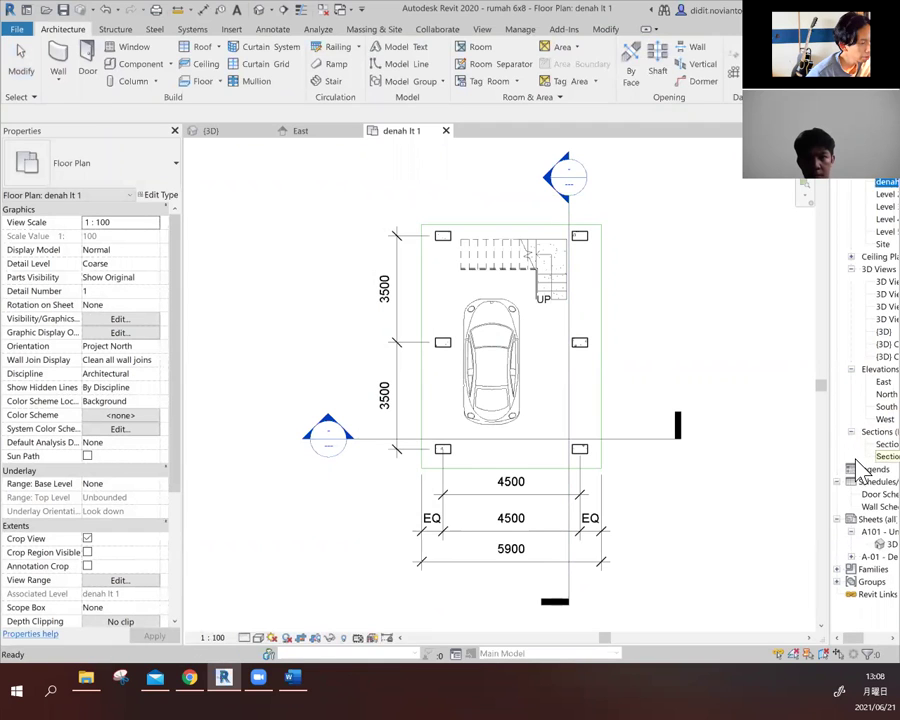
double_click(856, 458)
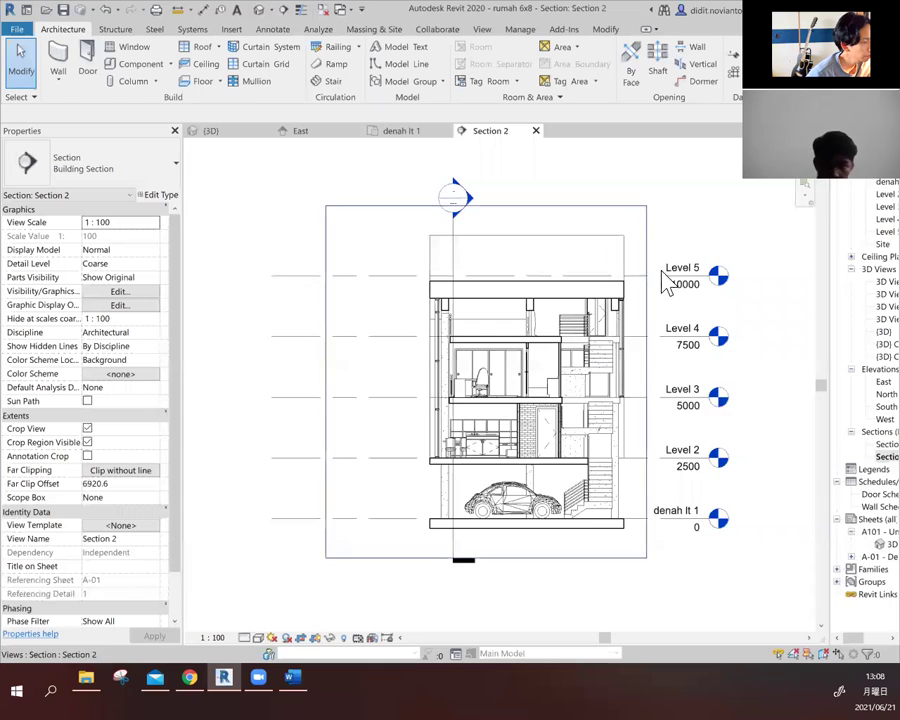
scroll(665, 280, up, 1)
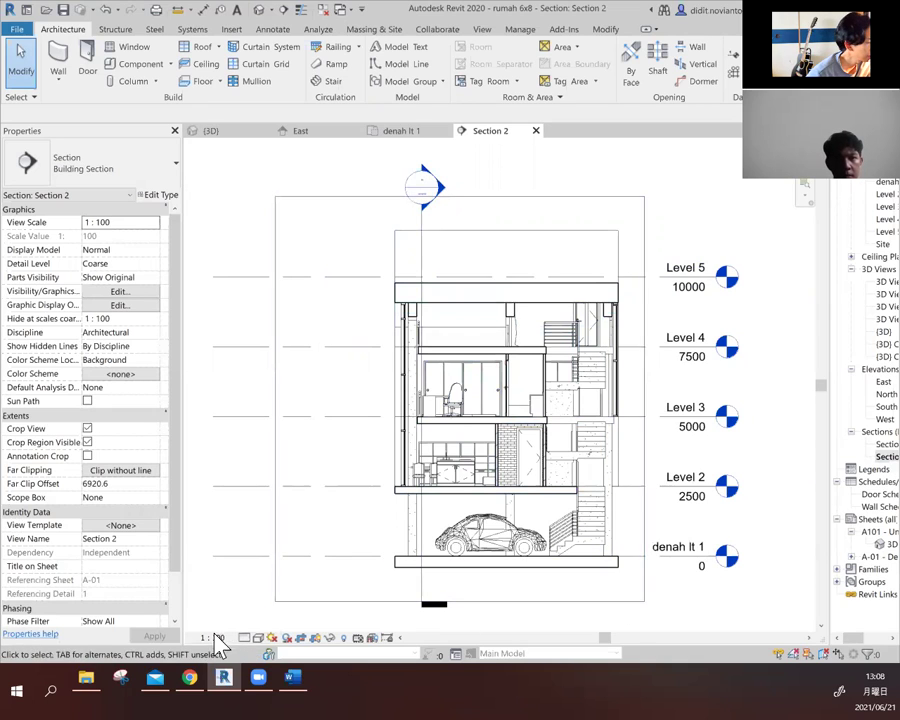
- Try the Realistic visual style on the Section 2 view and return it to Hidden Line
click(259, 638)
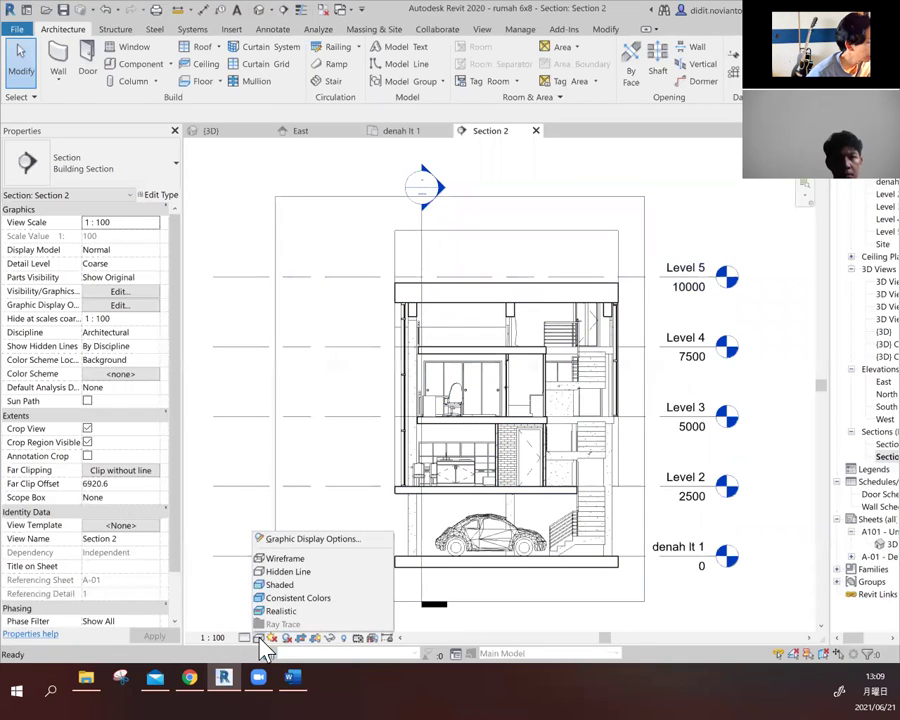
click(290, 571)
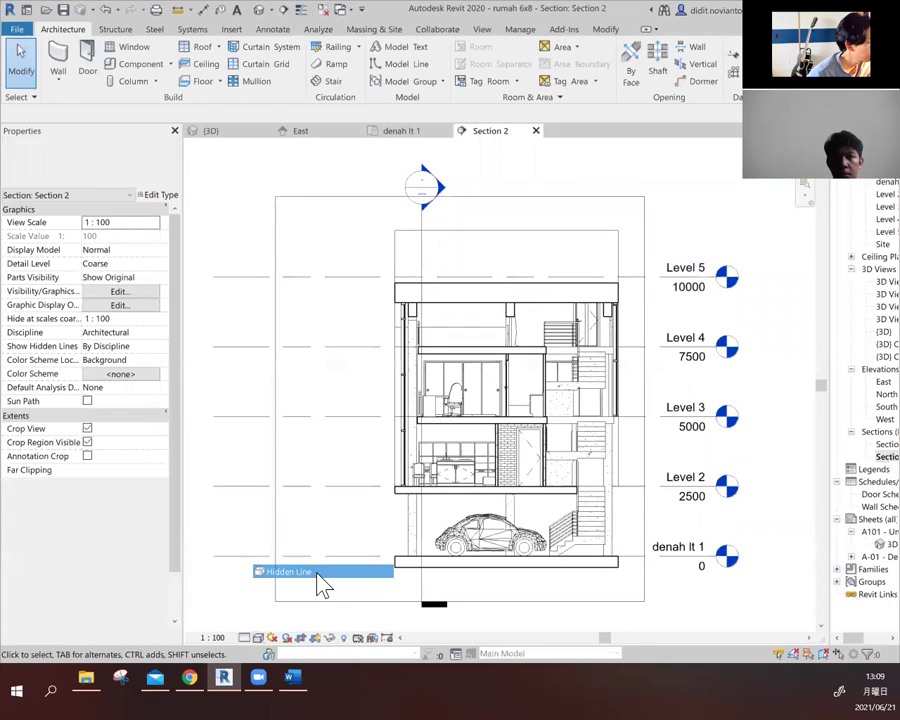
click(260, 638)
click(285, 622)
click(266, 631)
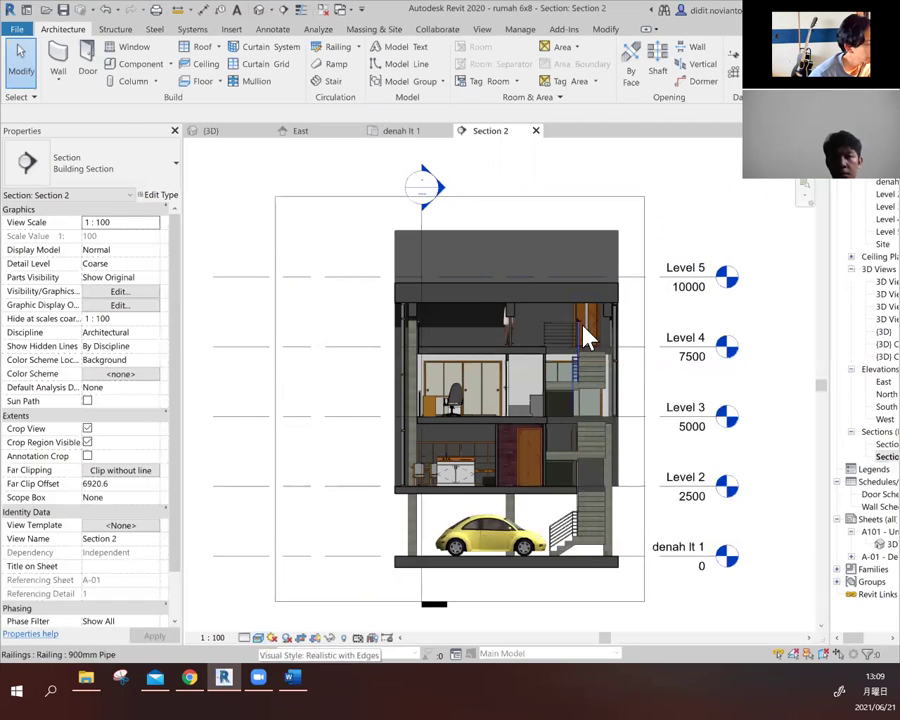
click(272, 638)
click(258, 638)
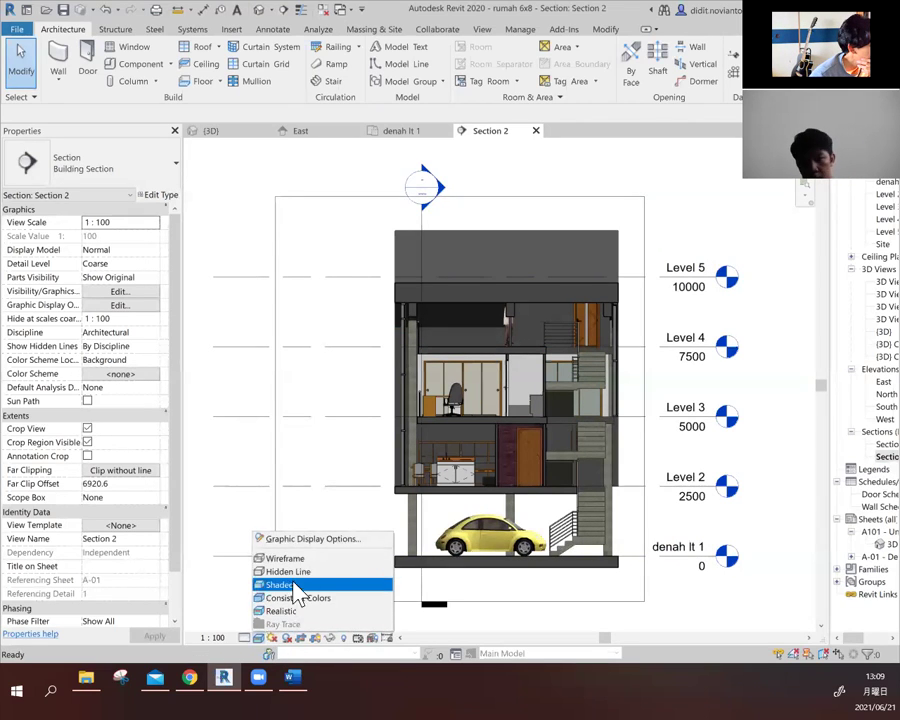
click(290, 512)
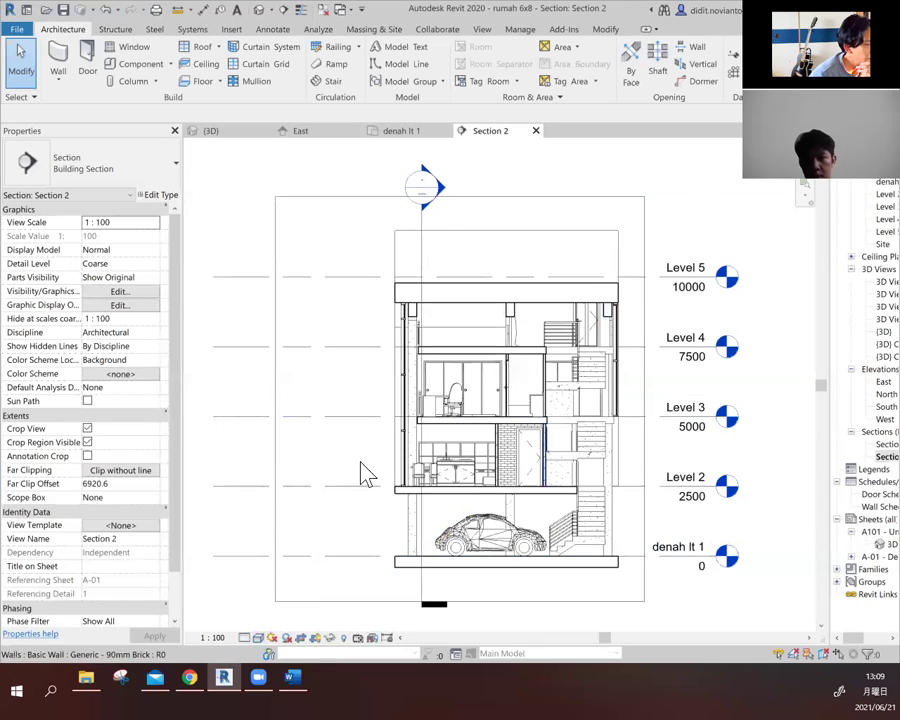
- Widen the view list, open the {3D} view and duplicate it without detailing
scroll(362, 474, down, 1)
drag(828, 310, 794, 308)
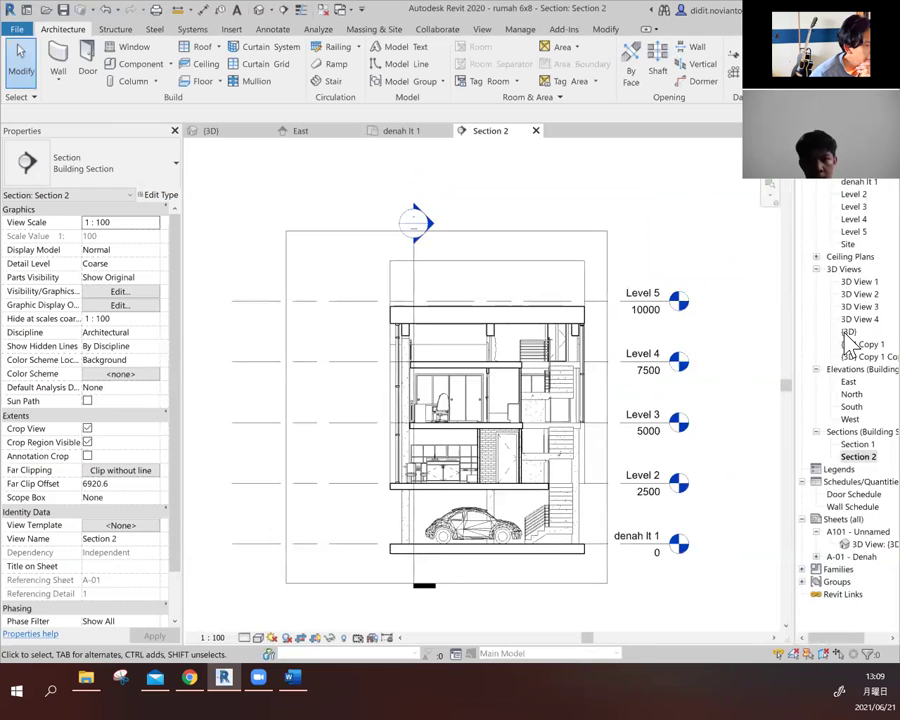
double_click(846, 332)
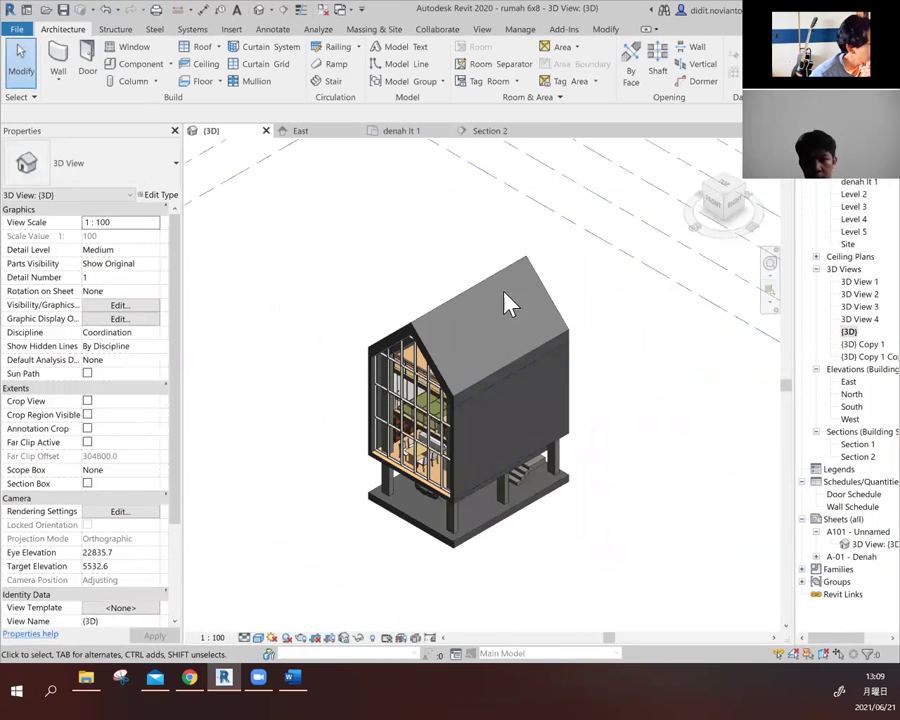
right_click(850, 334)
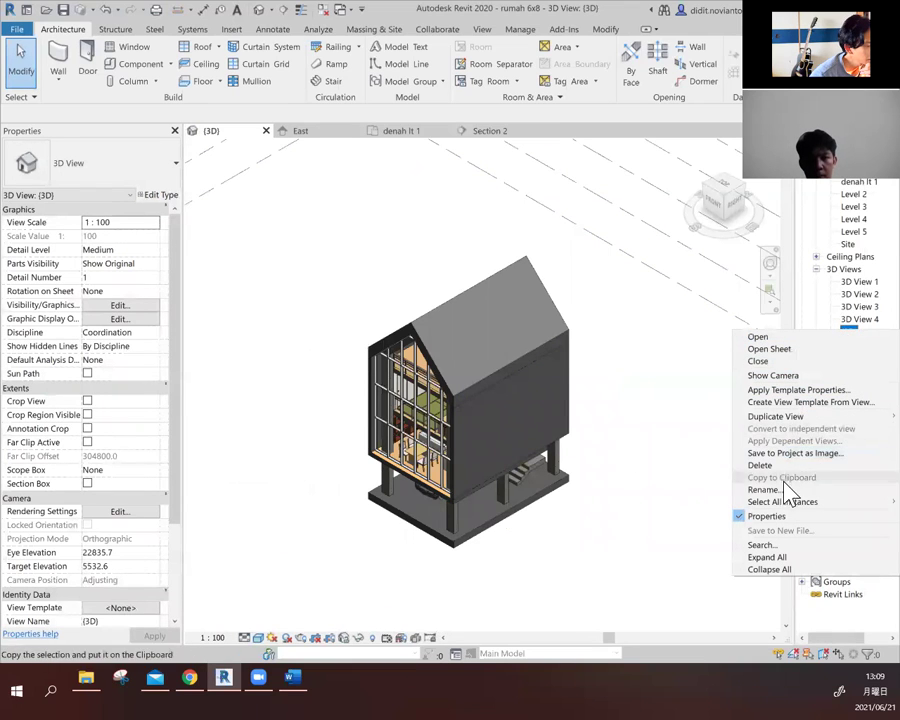
mouse_move(792, 420)
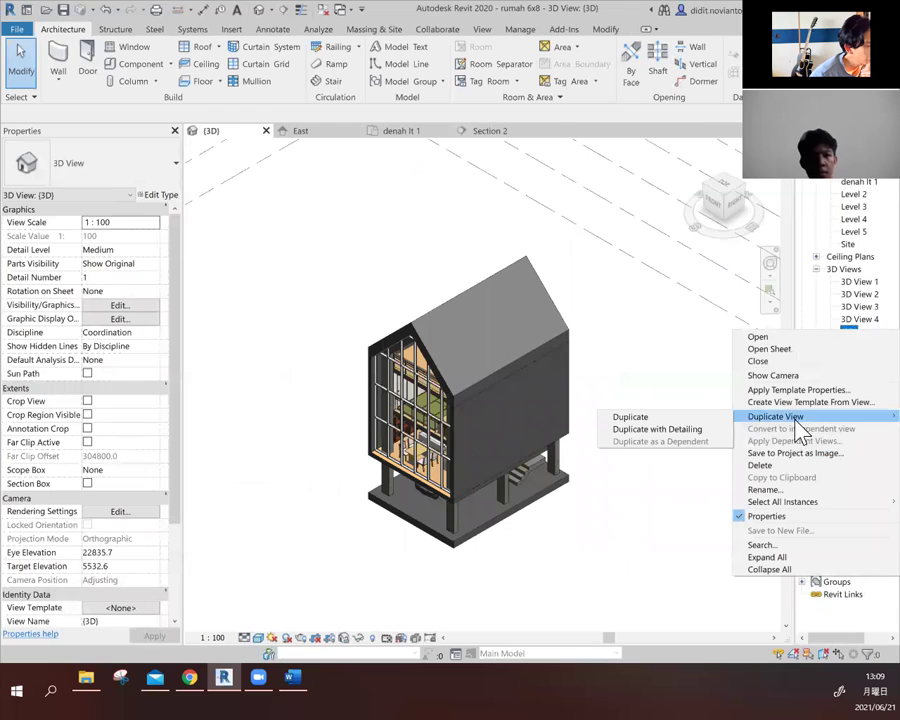
click(694, 421)
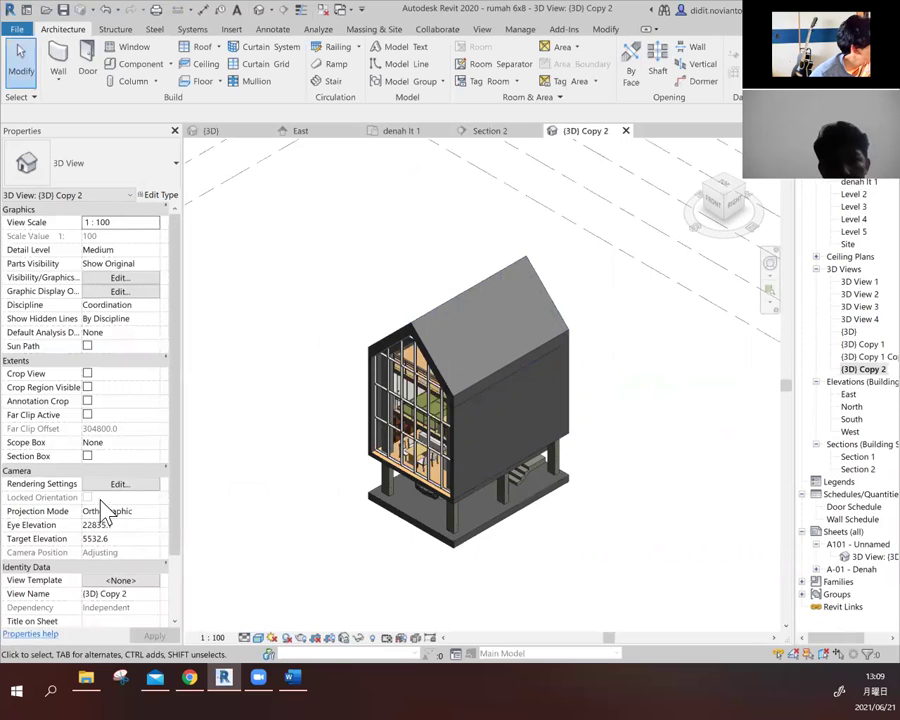
- Enable the section box in {3D} Copy 2 and pull its right-hand face inward to cut the house open lengthwise
click(87, 456)
click(87, 456)
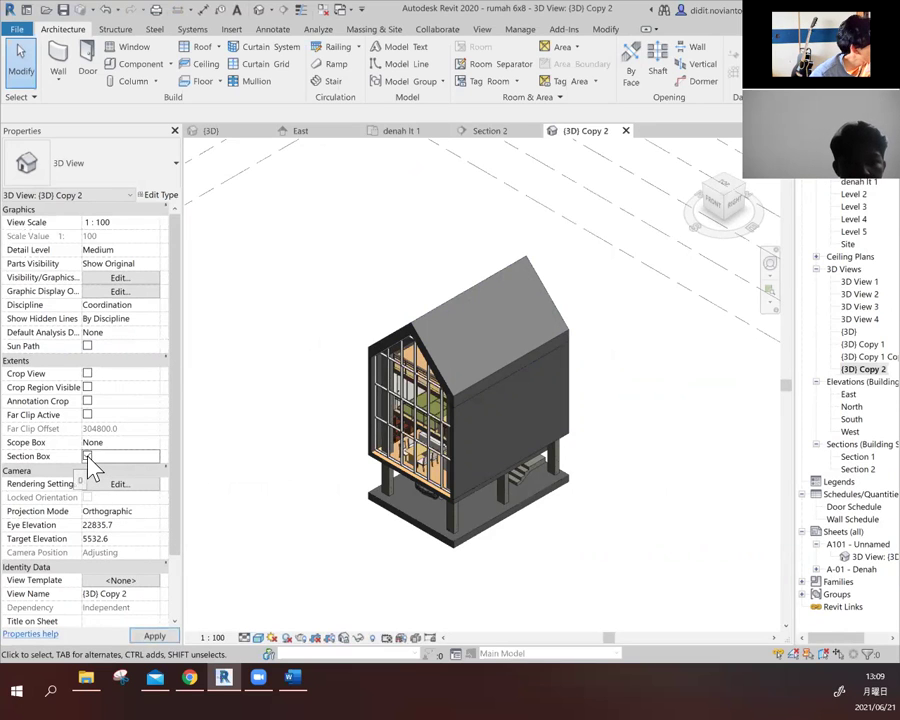
scroll(557, 410, down, 3)
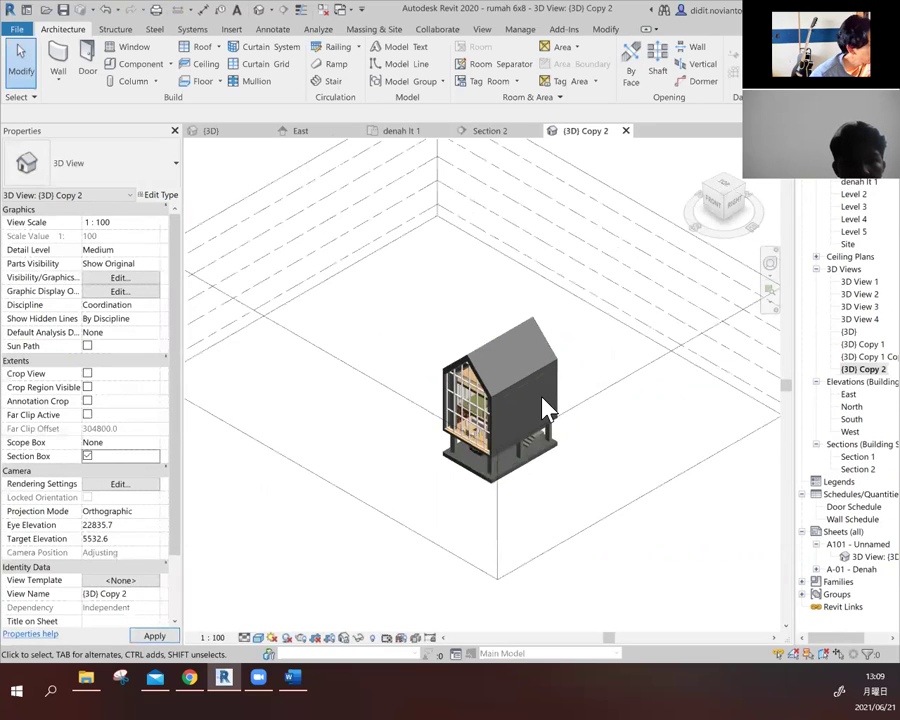
click(617, 425)
drag(640, 433, 529, 383)
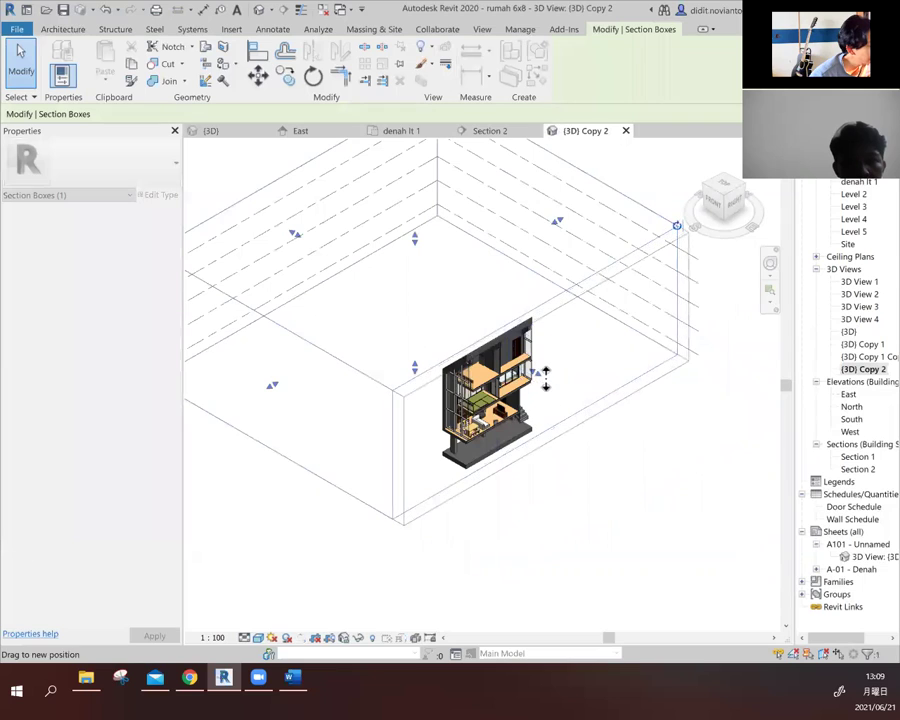
drag(545, 378, 558, 391)
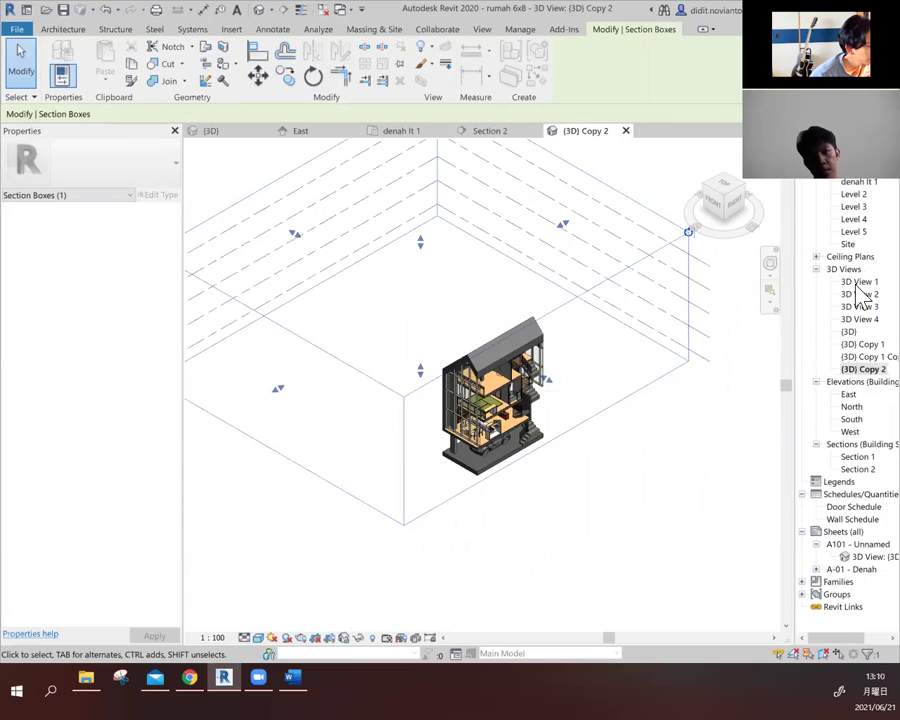
- Orient {3D} Copy 2 to the right side, inspect the cut floors, stair and carport, and deselect the section box
click(737, 212)
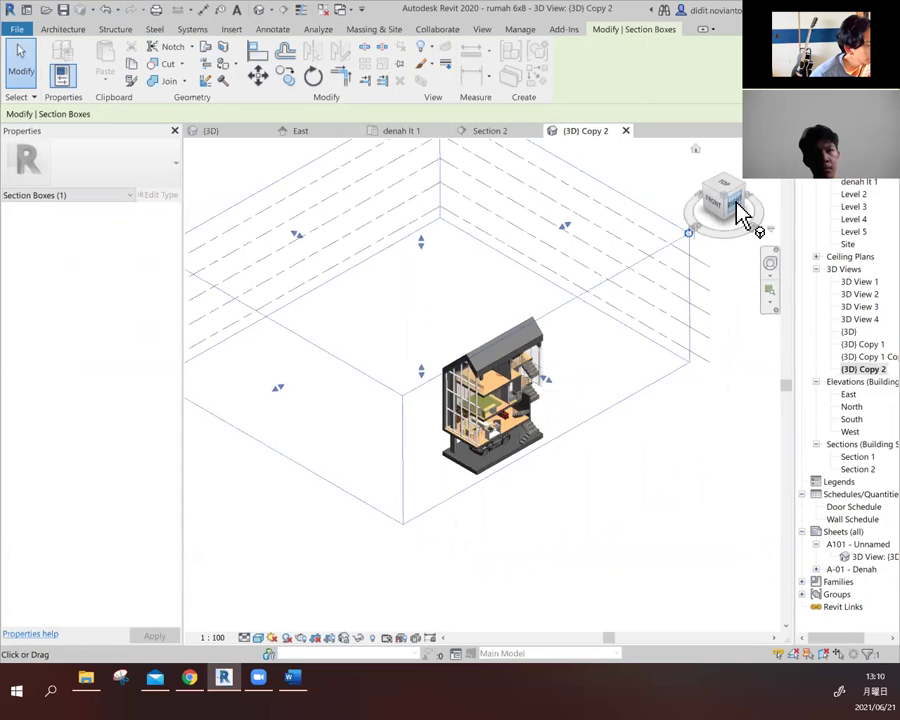
click(740, 212)
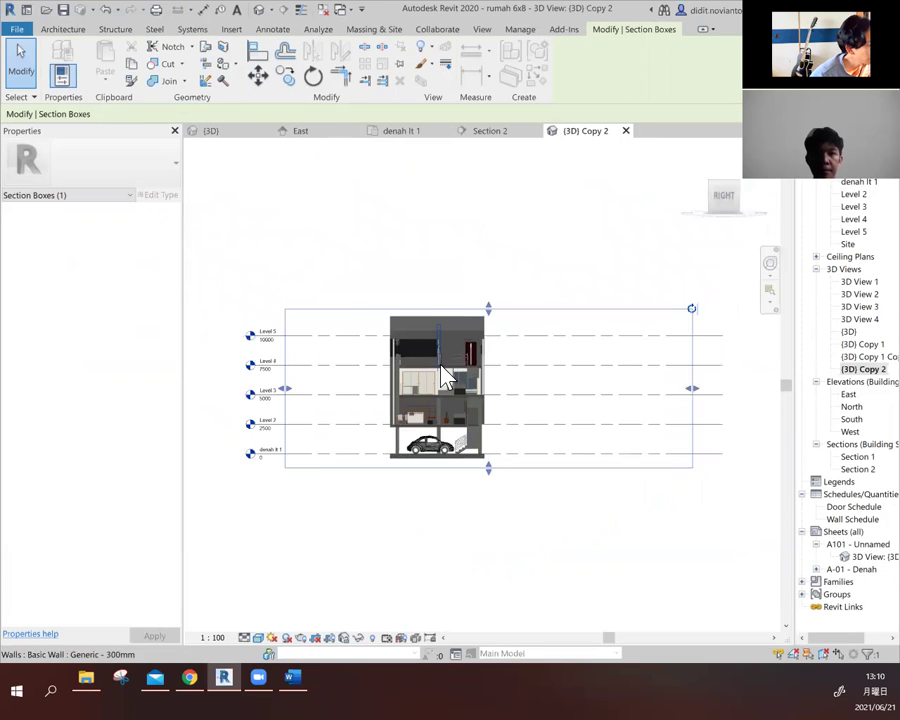
scroll(446, 373, up, 5)
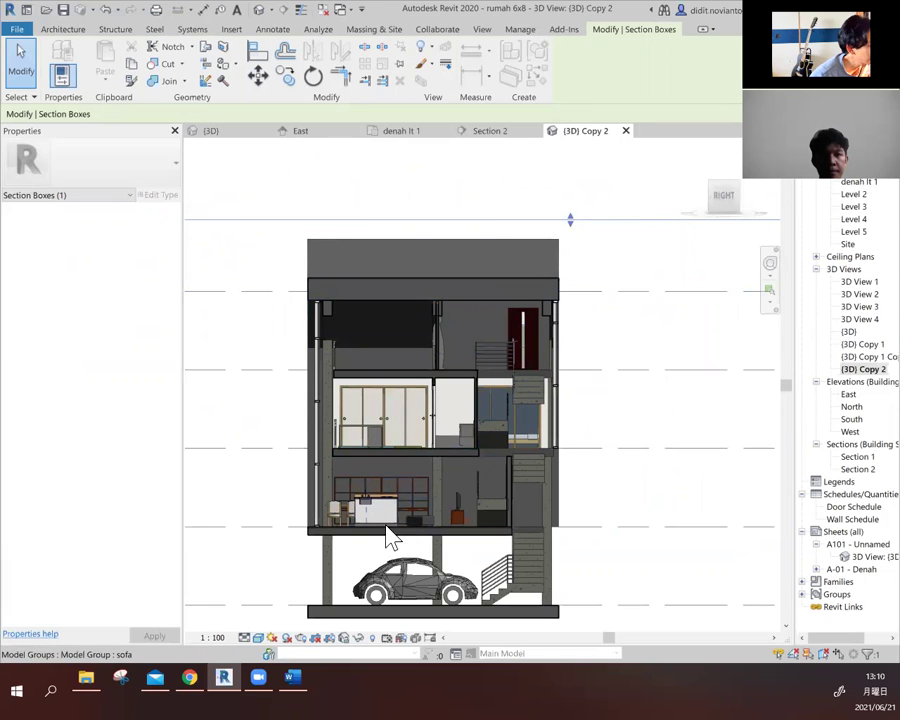
scroll(438, 440, up, 4)
scroll(432, 401, down, 4)
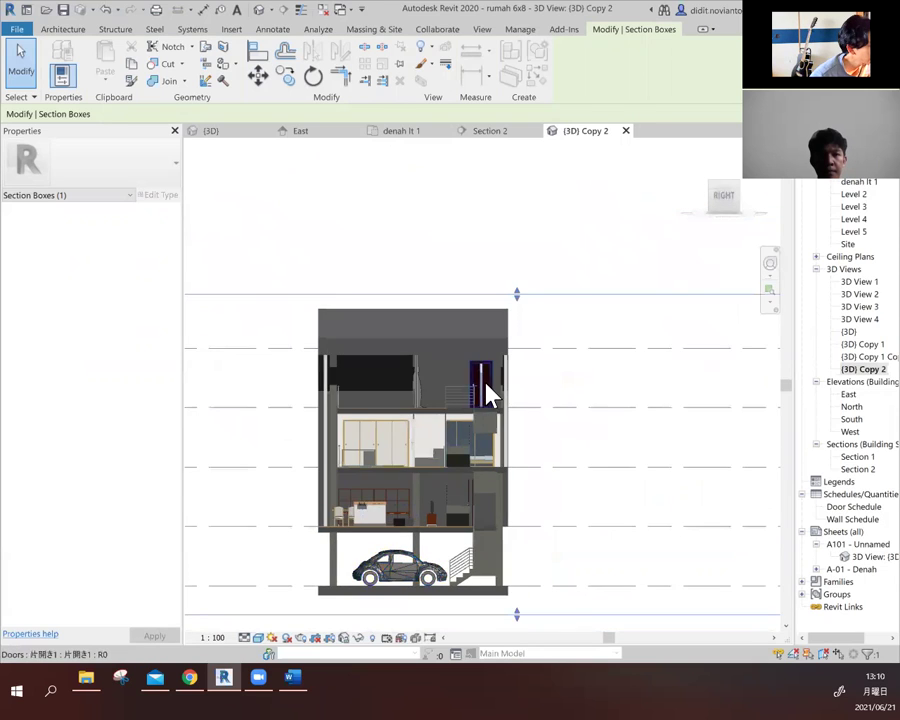
scroll(486, 390, down, 1)
click(640, 220)
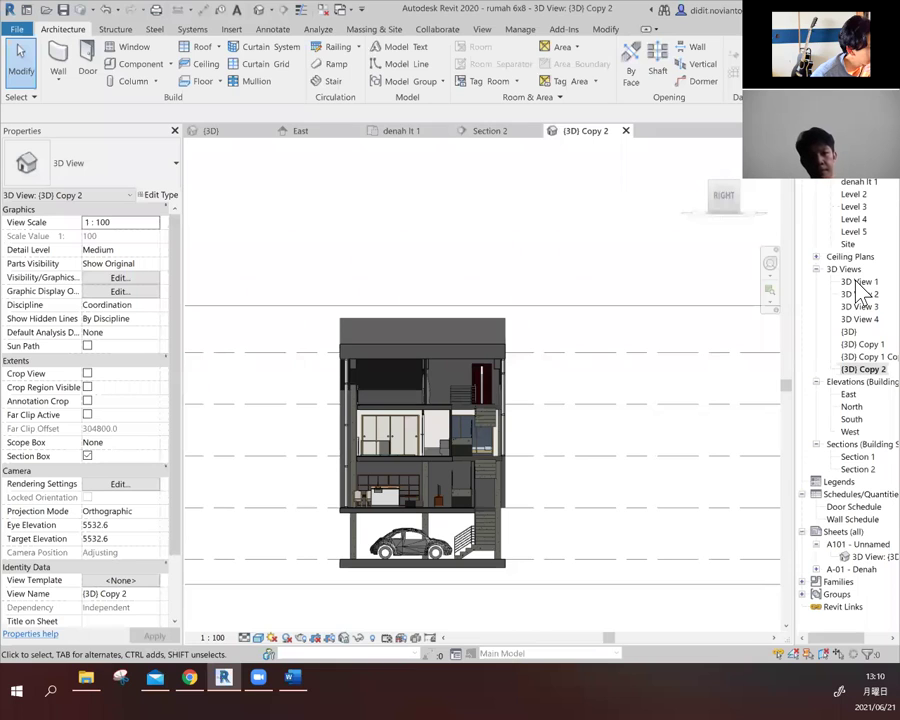
- Open the denah lt 1 floor plan and start placing a perspective camera
double_click(857, 183)
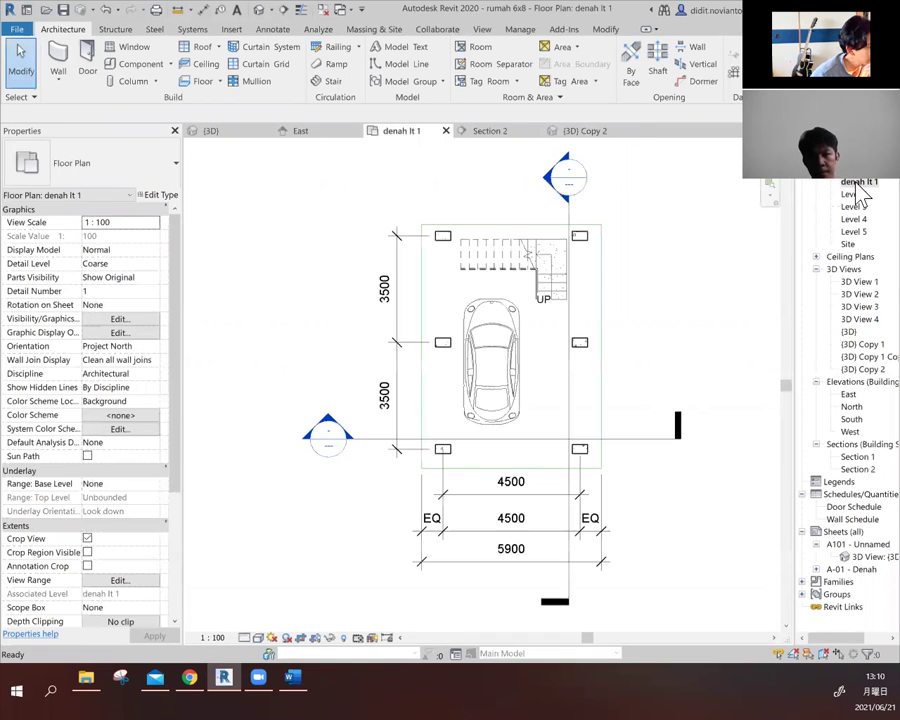
scroll(358, 488, down, 1)
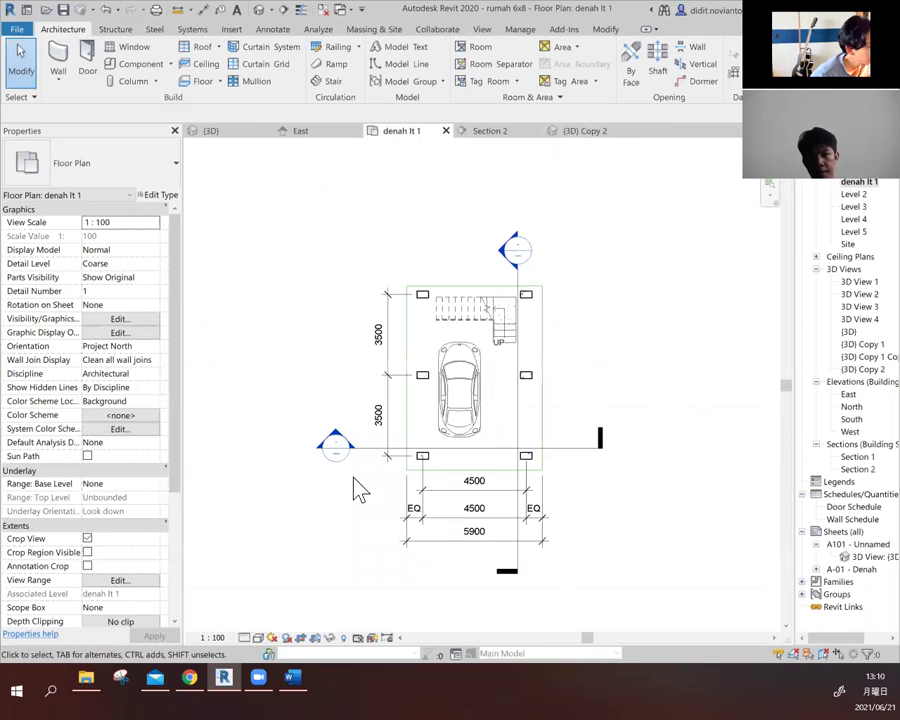
scroll(358, 488, down, 1)
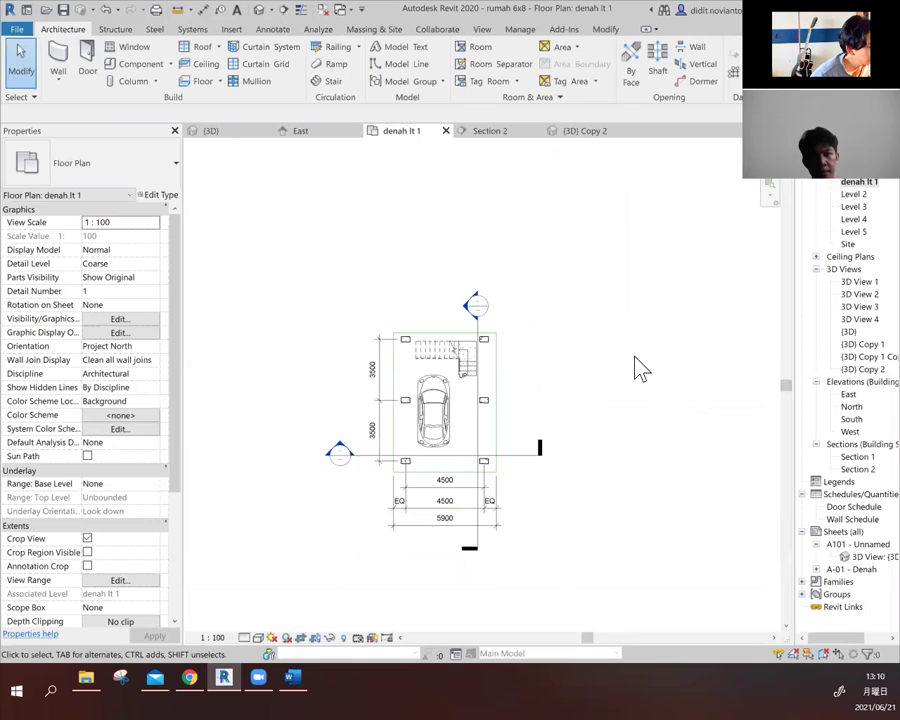
click(271, 11)
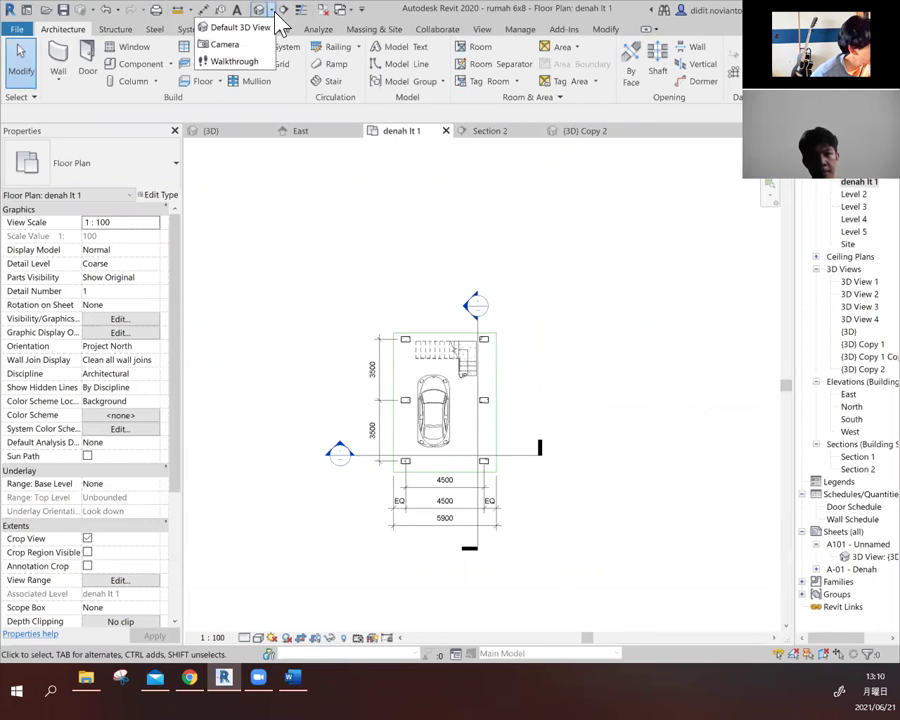
click(250, 45)
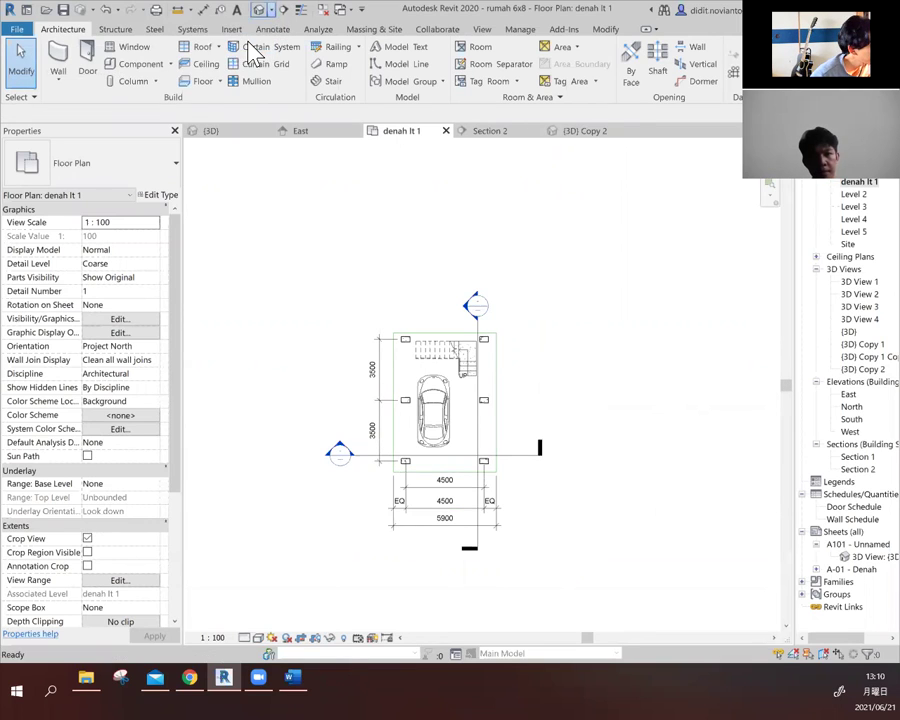
scroll(322, 466, down, 1)
scroll(330, 464, down, 2)
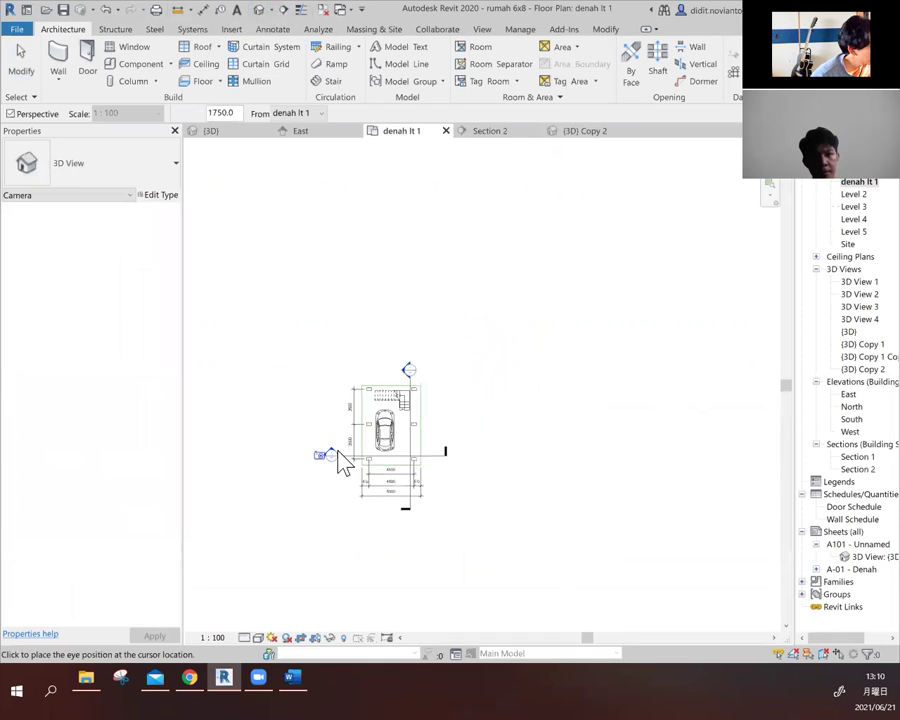
scroll(550, 443, down, 2)
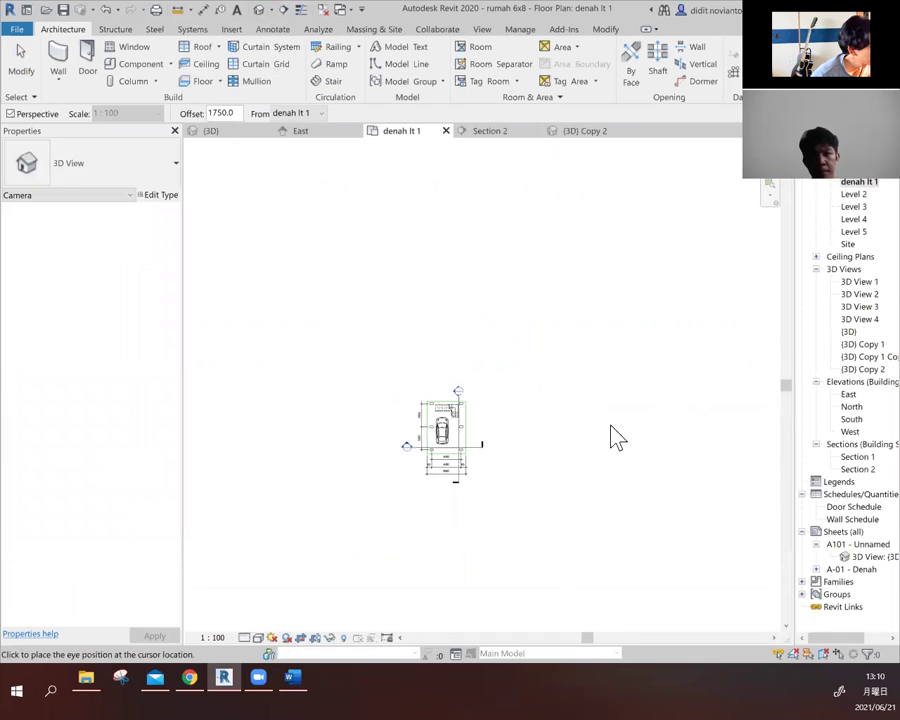
- Turn off the plan's view cropping and place a perspective camera well beyond the east elevation marker, aimed straight through the house
click(269, 11)
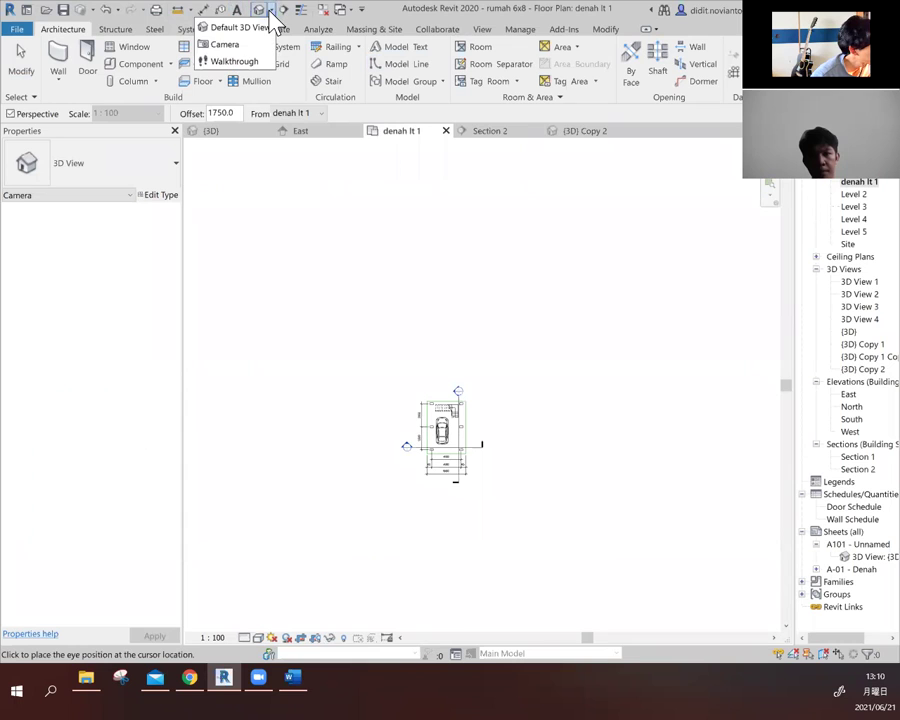
click(244, 45)
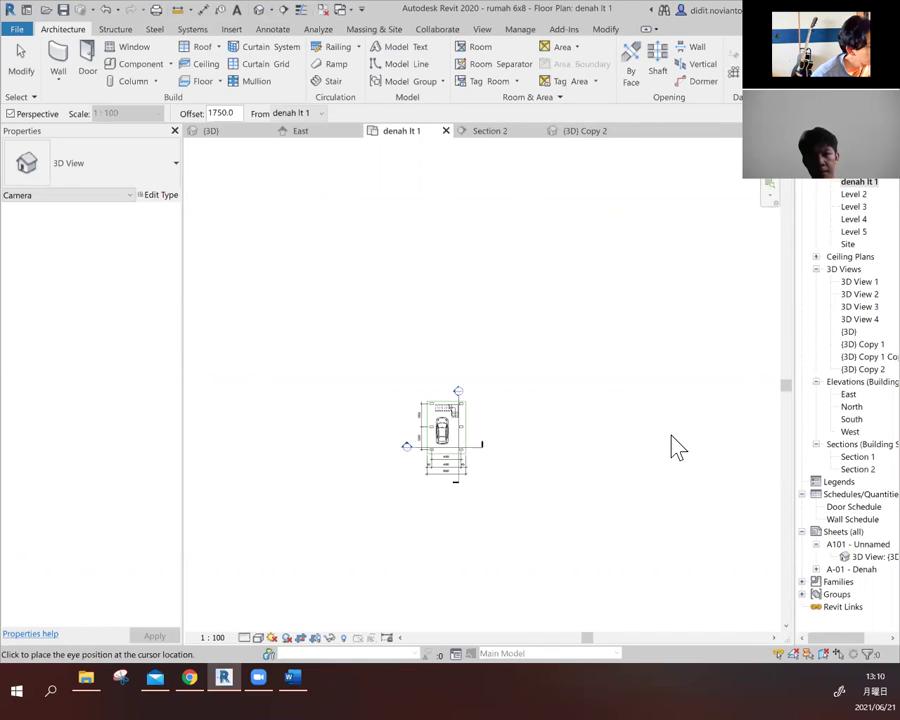
scroll(587, 449, down, 1)
click(612, 432)
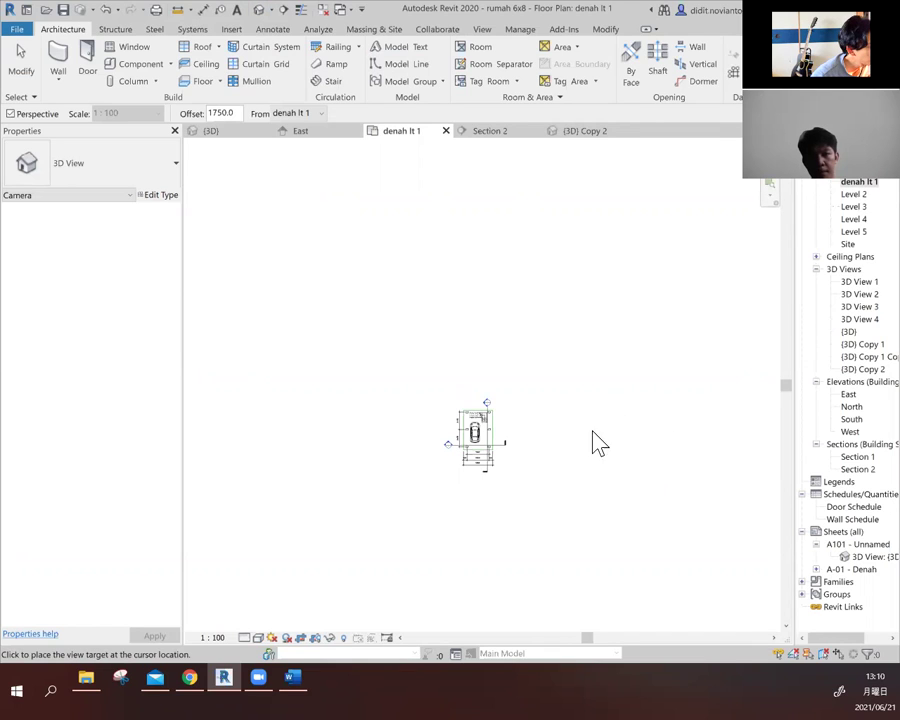
click(301, 639)
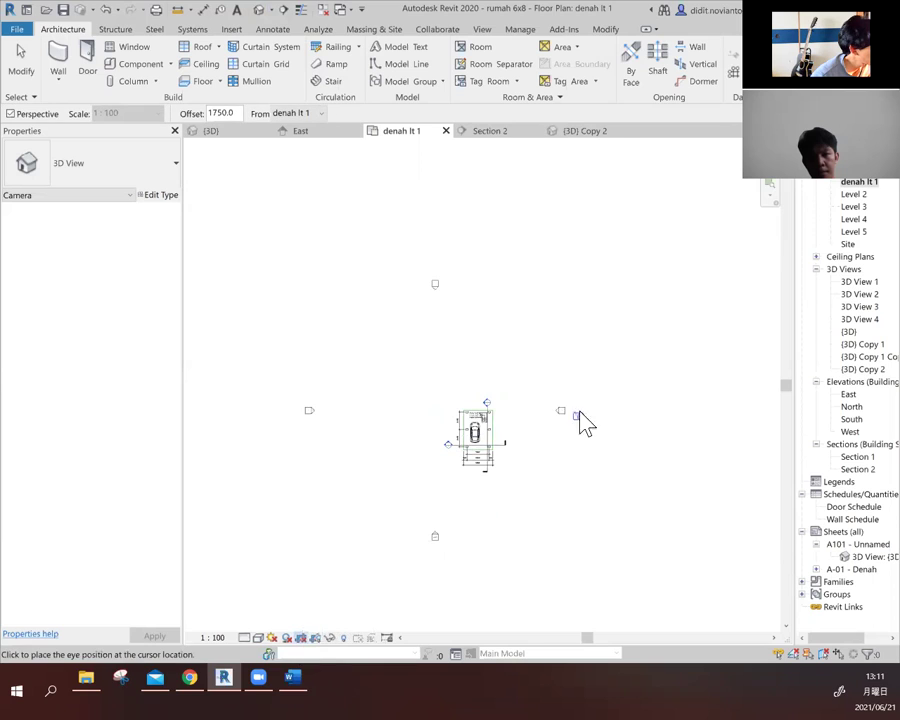
scroll(530, 445, up, 3)
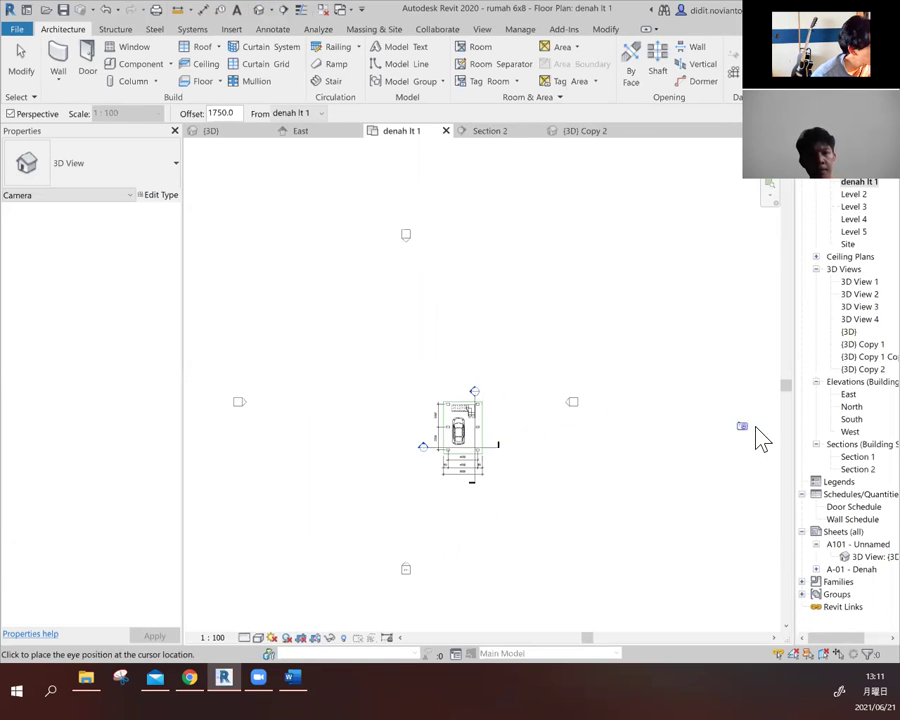
scroll(495, 503, down, 1)
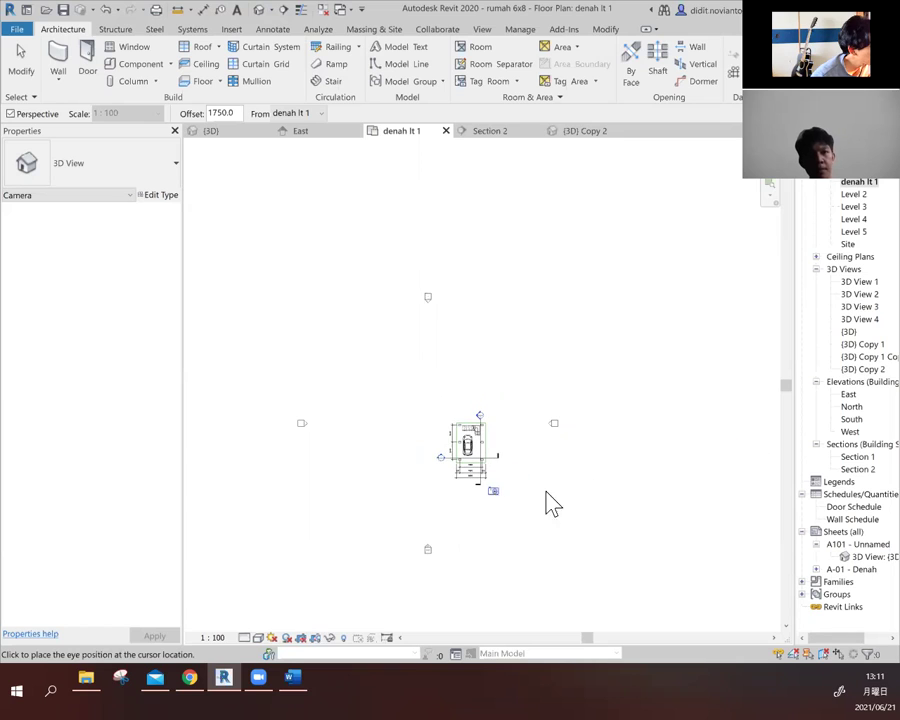
click(763, 445)
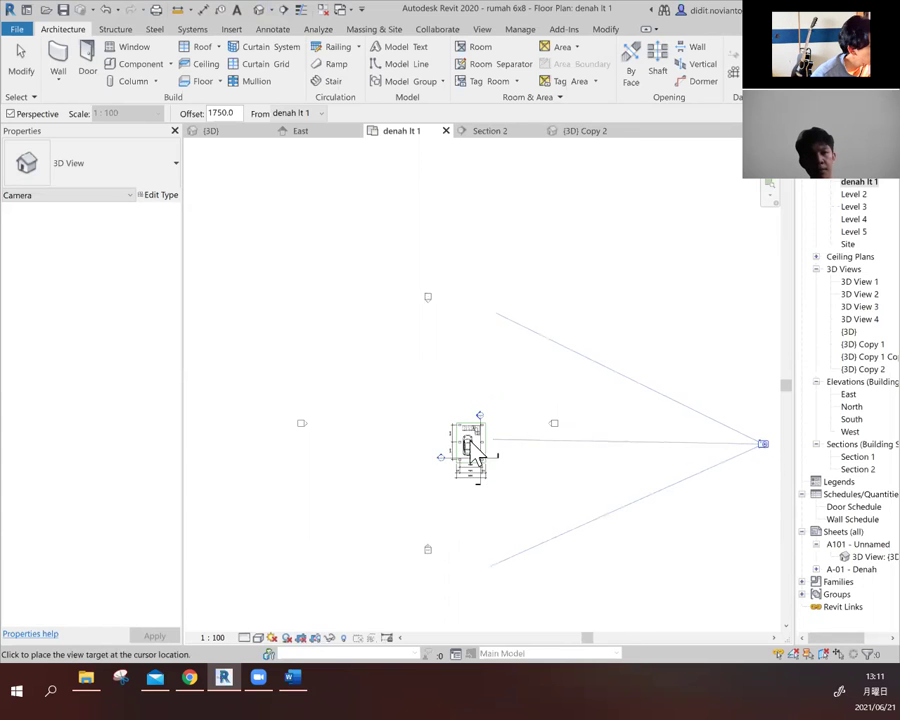
click(392, 448)
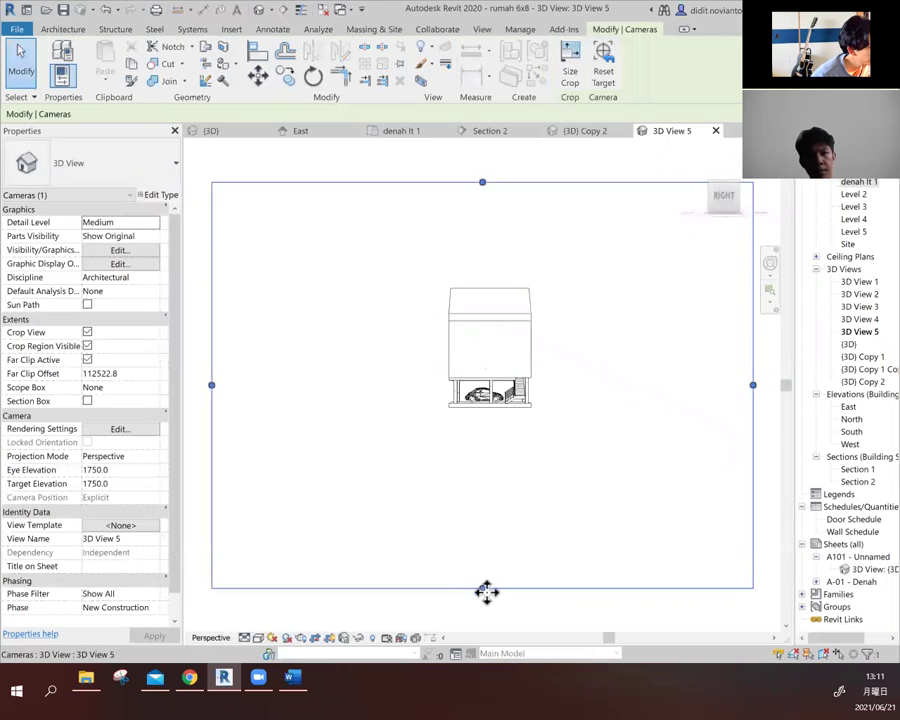
- Pull all four edges of the 3D View 5 crop region inward to frame the house closely
drag(483, 590, 486, 424)
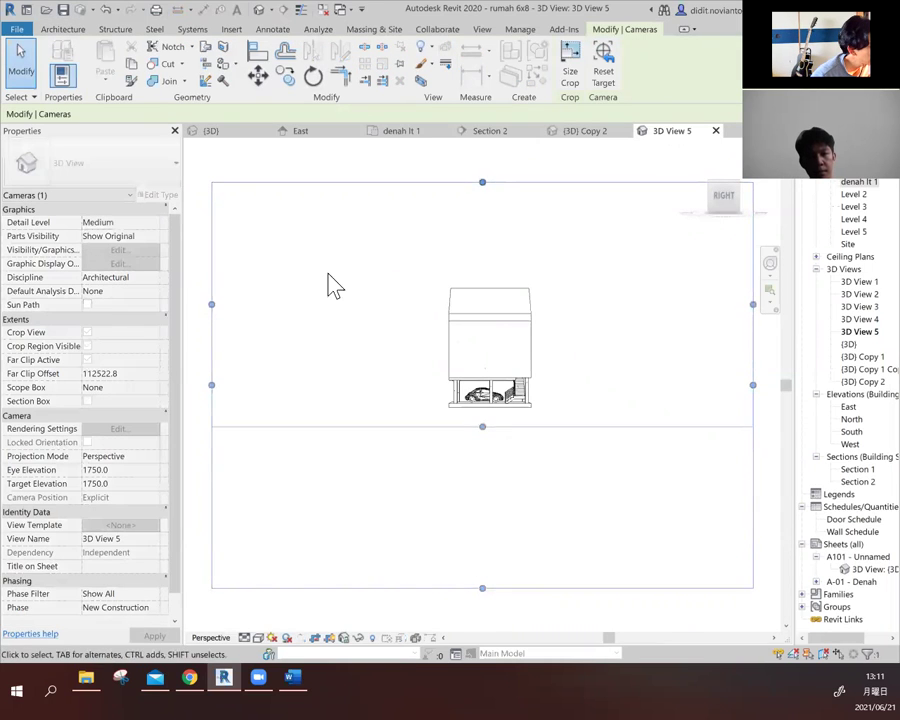
drag(213, 305, 430, 305)
drag(753, 305, 555, 304)
drag(491, 183, 490, 272)
scroll(541, 352, up, 4)
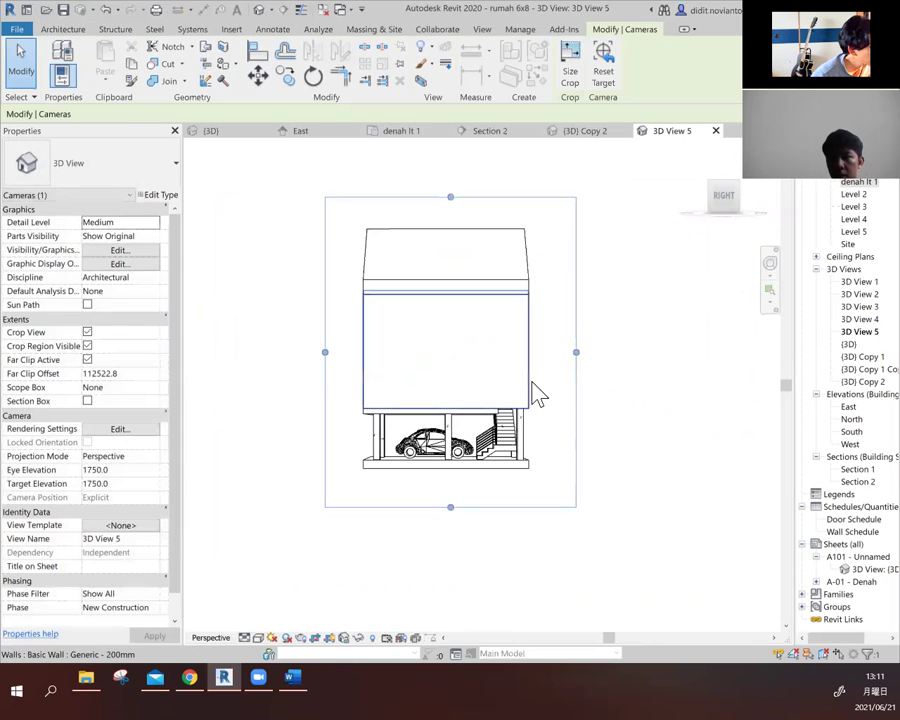
- Temporarily hide the Generic - 200mm side wall facing the camera in 3D View 5 to expose the interior
click(537, 395)
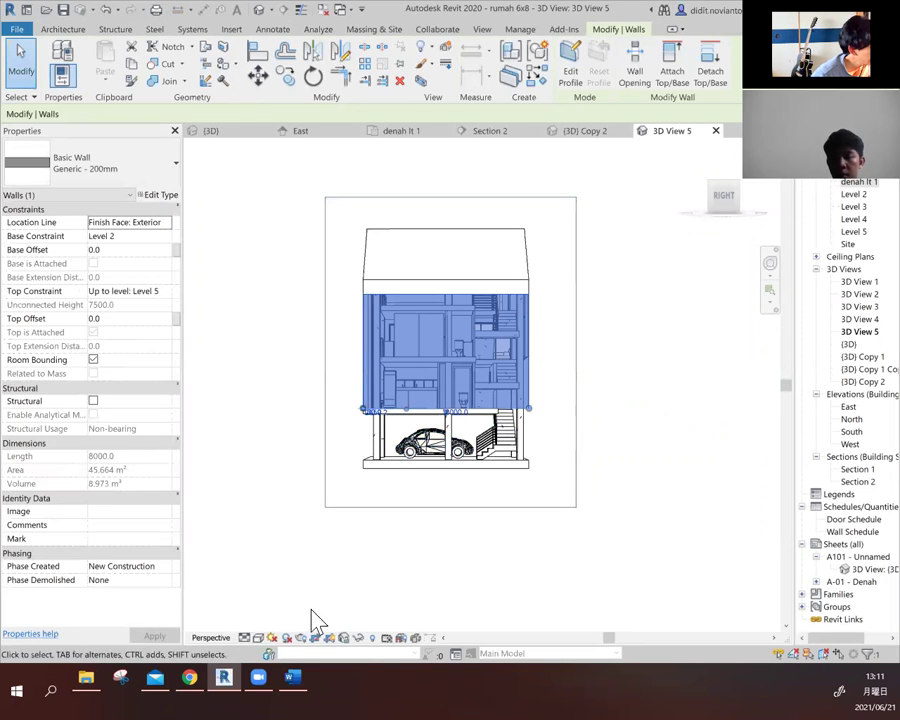
click(358, 641)
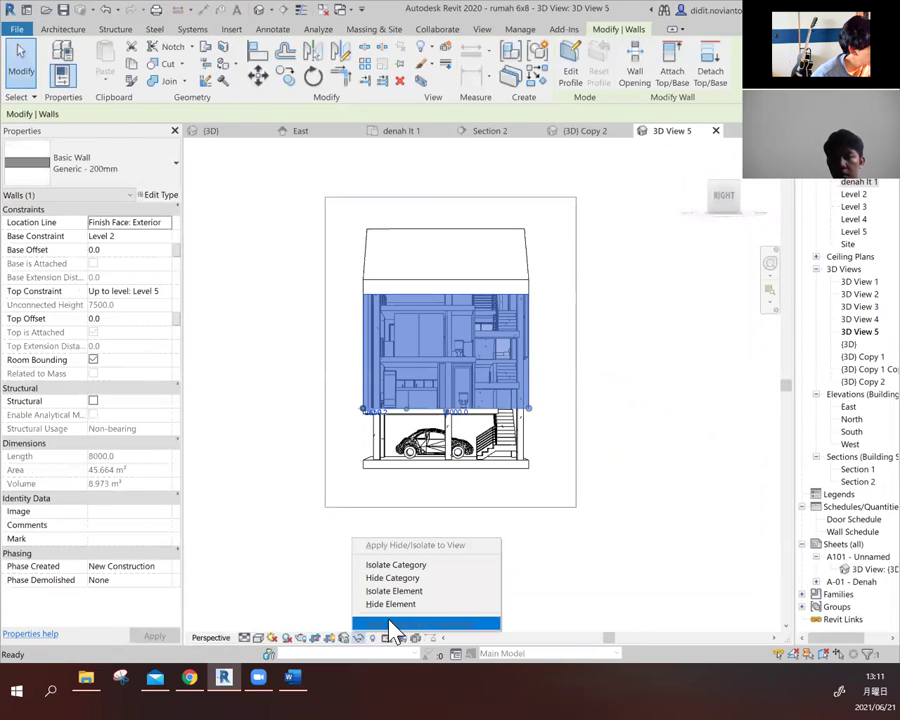
click(424, 605)
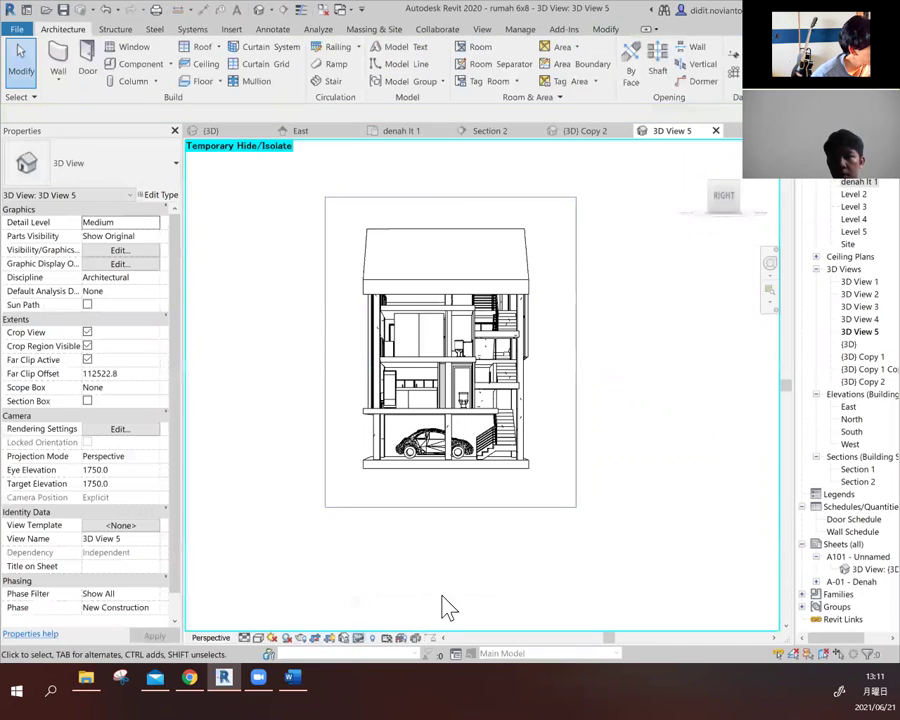
click(533, 292)
click(699, 371)
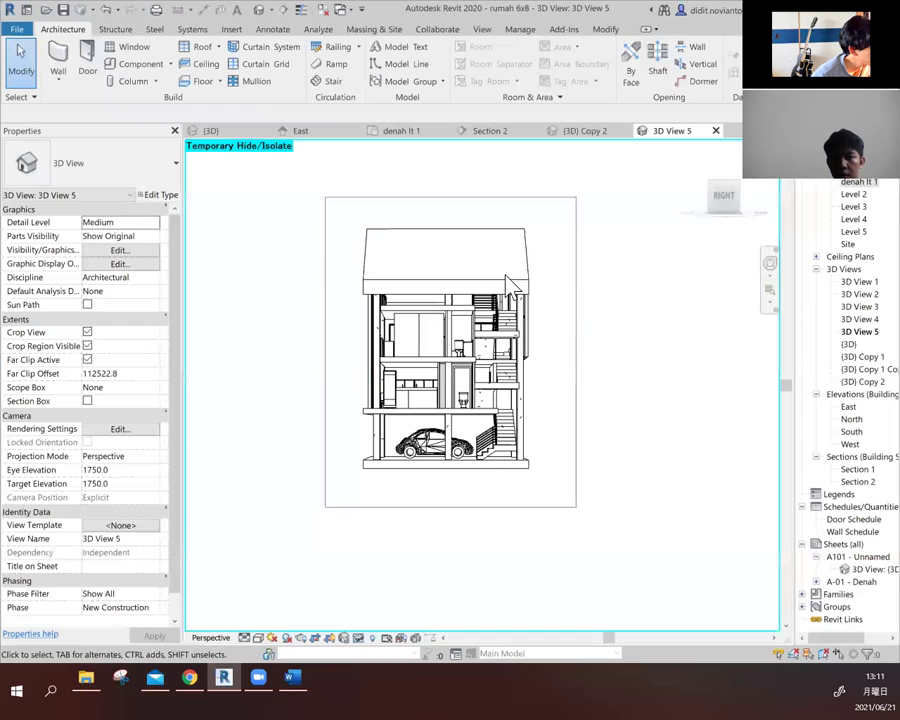
scroll(508, 282, up, 3)
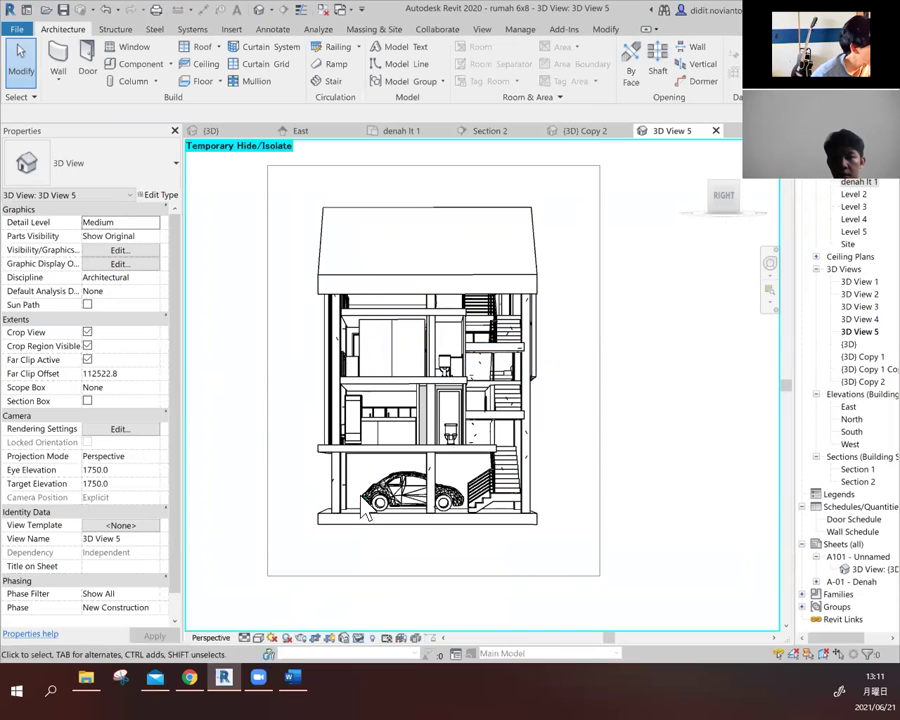
- Try a coloured visual style on 3D View 5 and set it to Consistent Colors
click(258, 637)
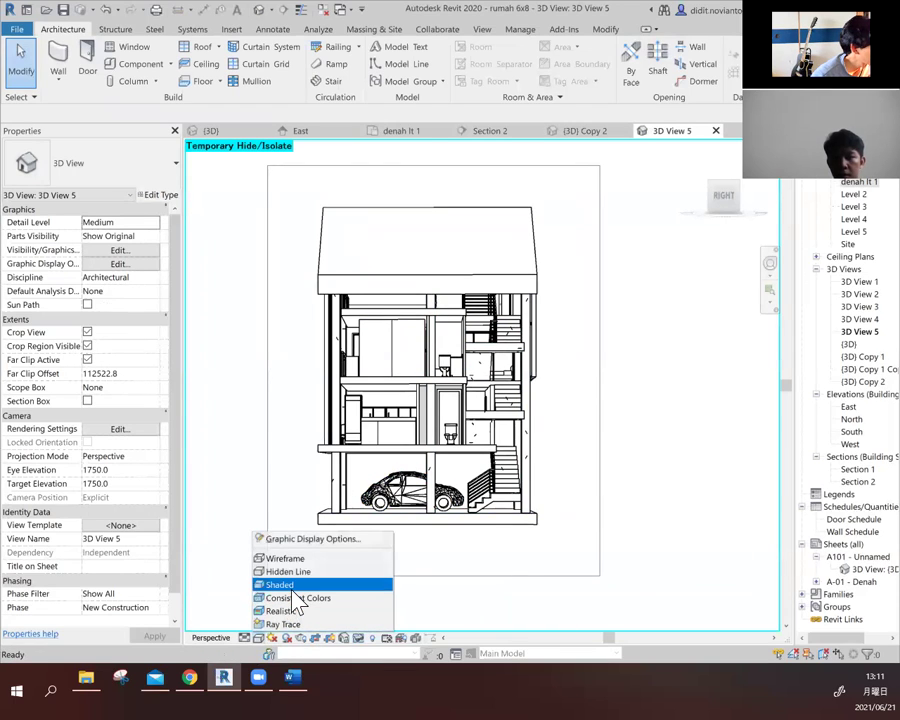
click(292, 605)
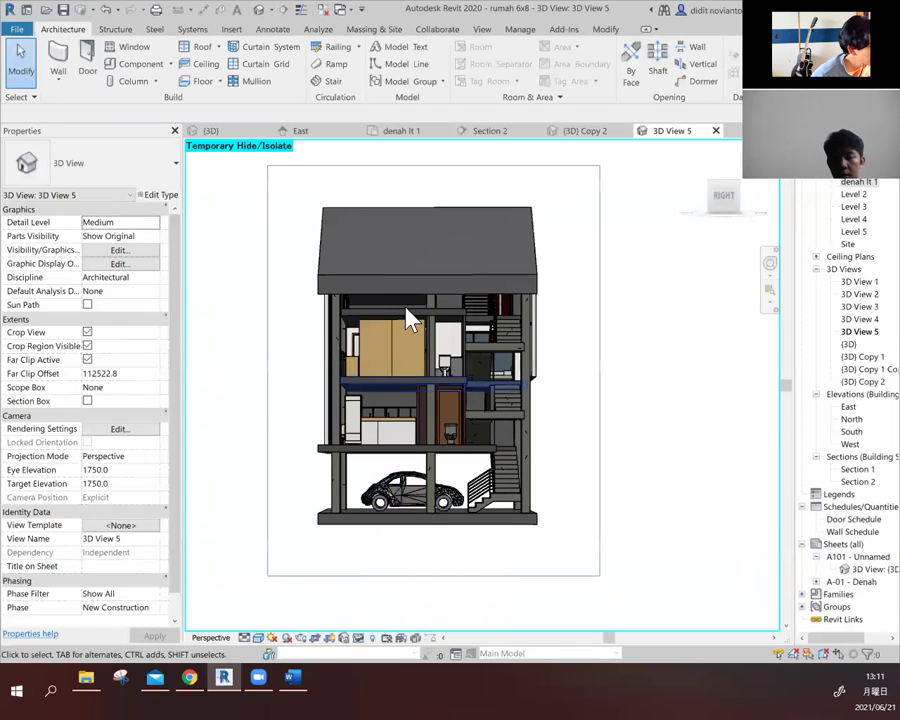
scroll(409, 318, up, 2)
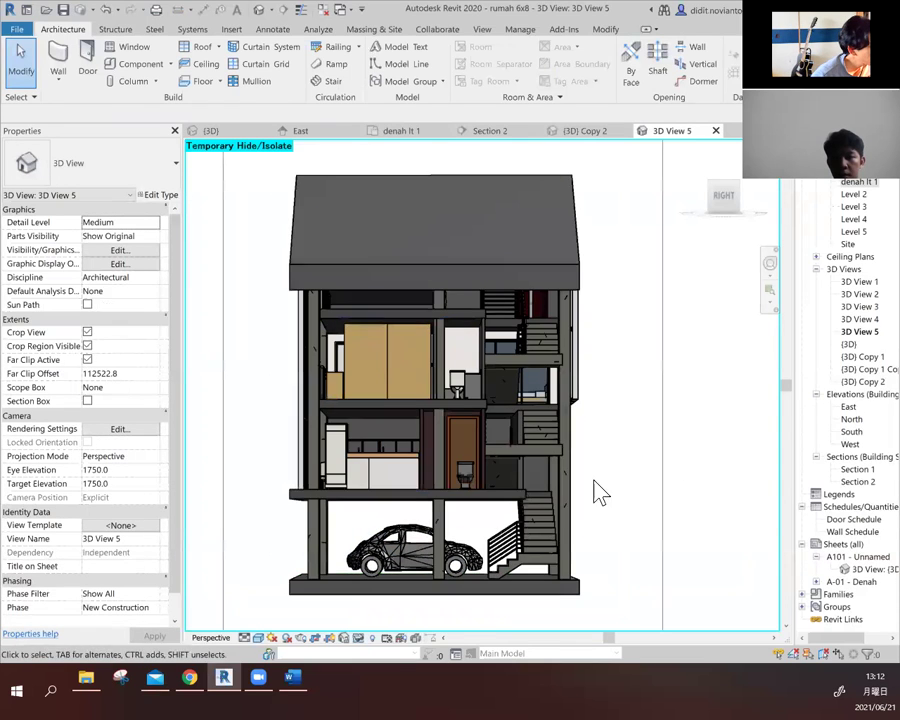
scroll(492, 466, down, 1)
click(262, 638)
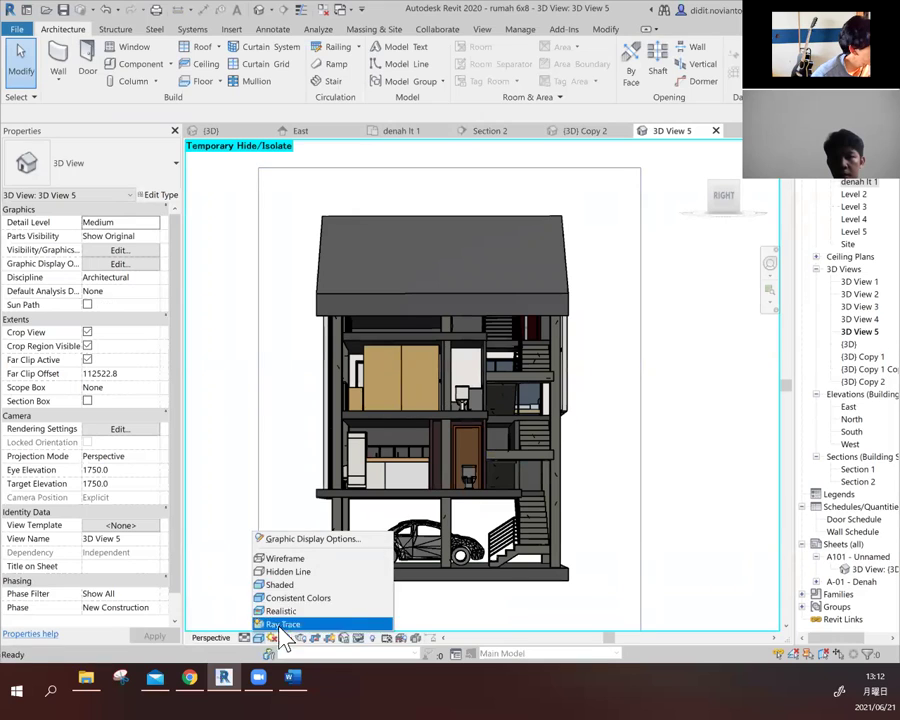
click(298, 597)
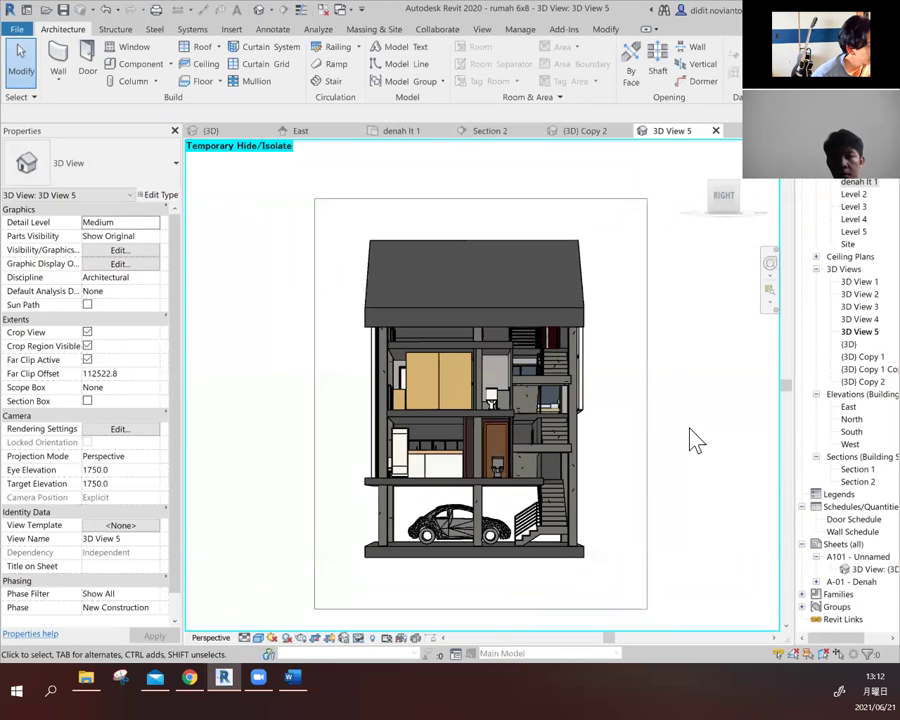
- Inspect the exposed rooms and the upper-floor bookcase, and reset the temporary hide to restore the side wall
middle_drag(642, 502, 672, 484)
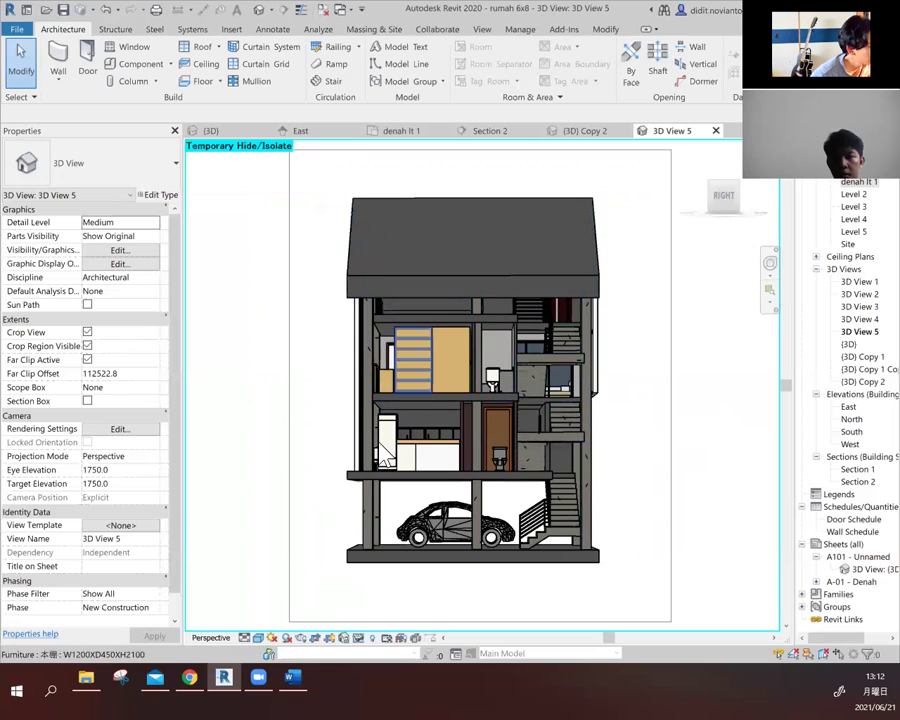
click(671, 356)
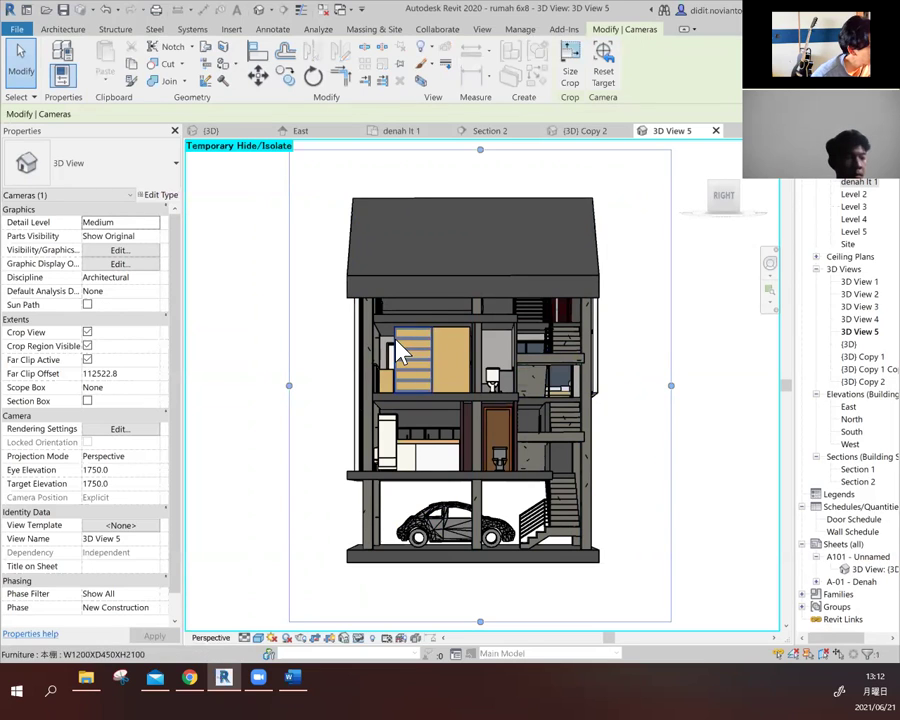
scroll(400, 402, down, 2)
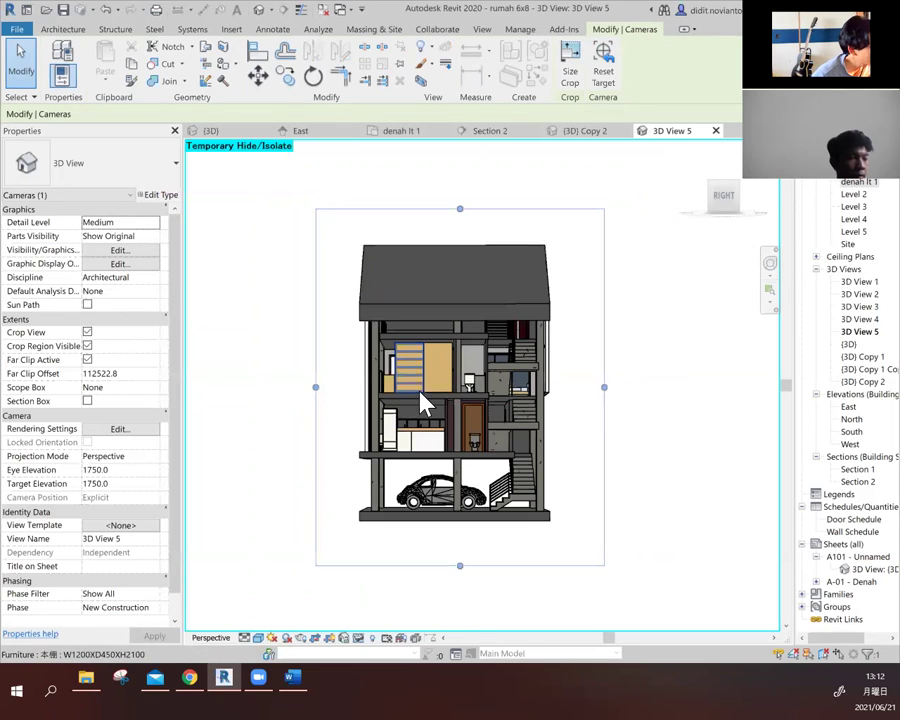
click(654, 352)
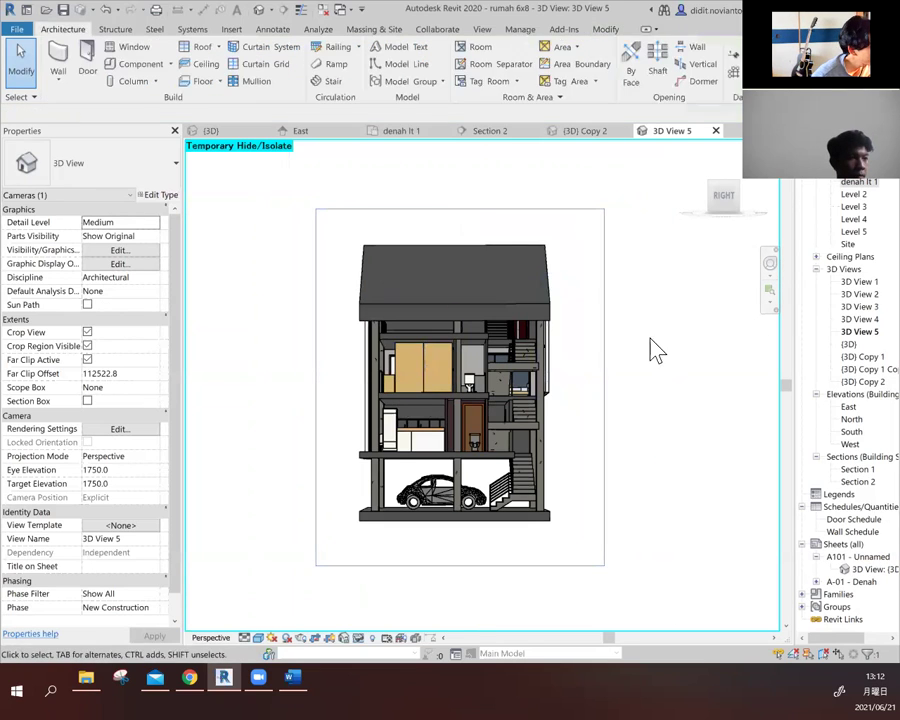
click(401, 360)
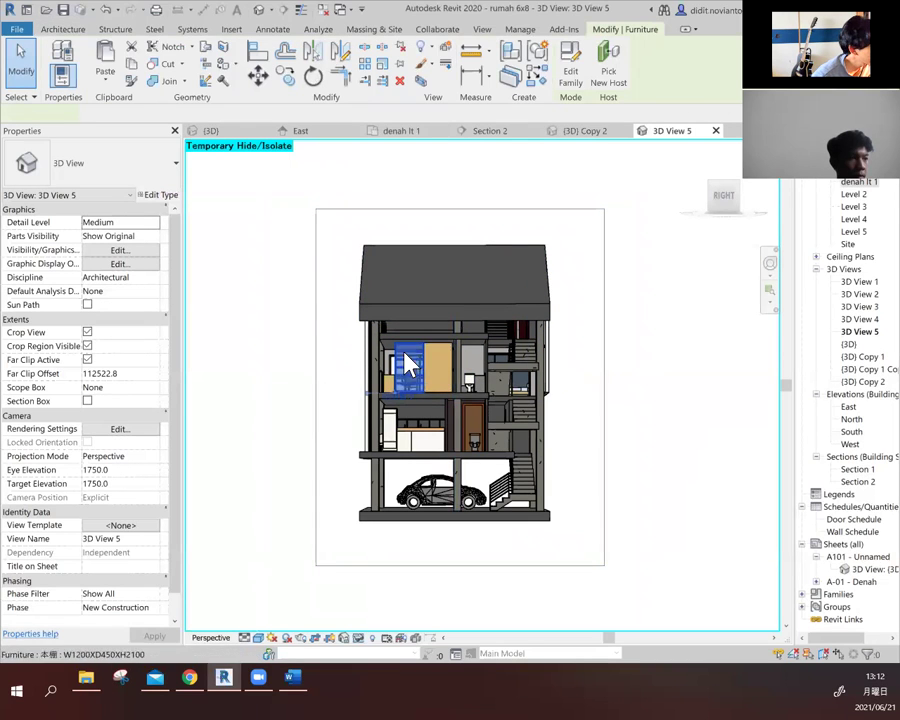
click(645, 399)
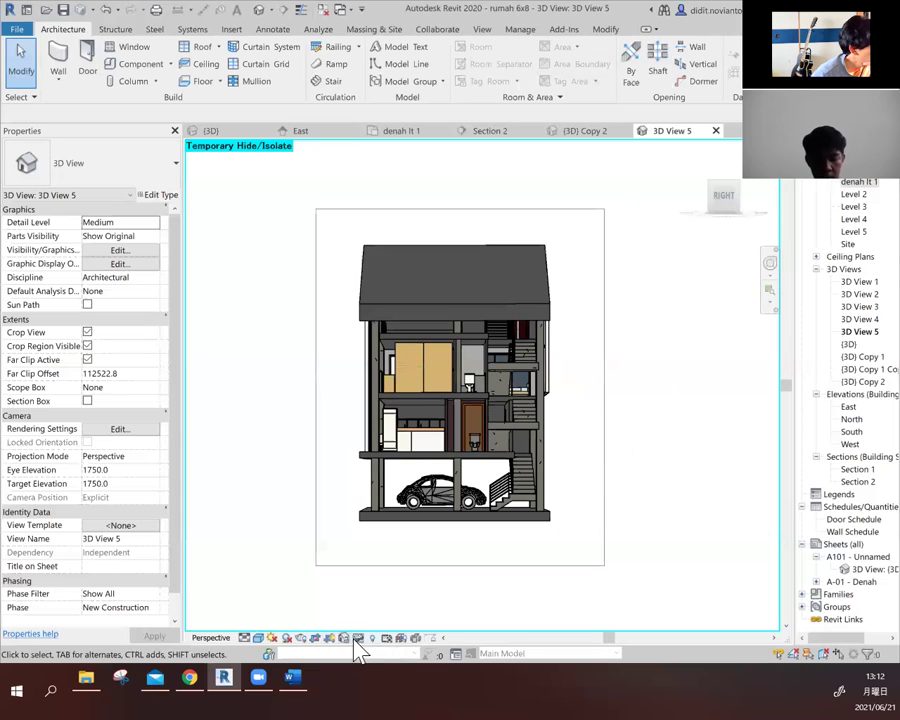
click(357, 638)
click(378, 622)
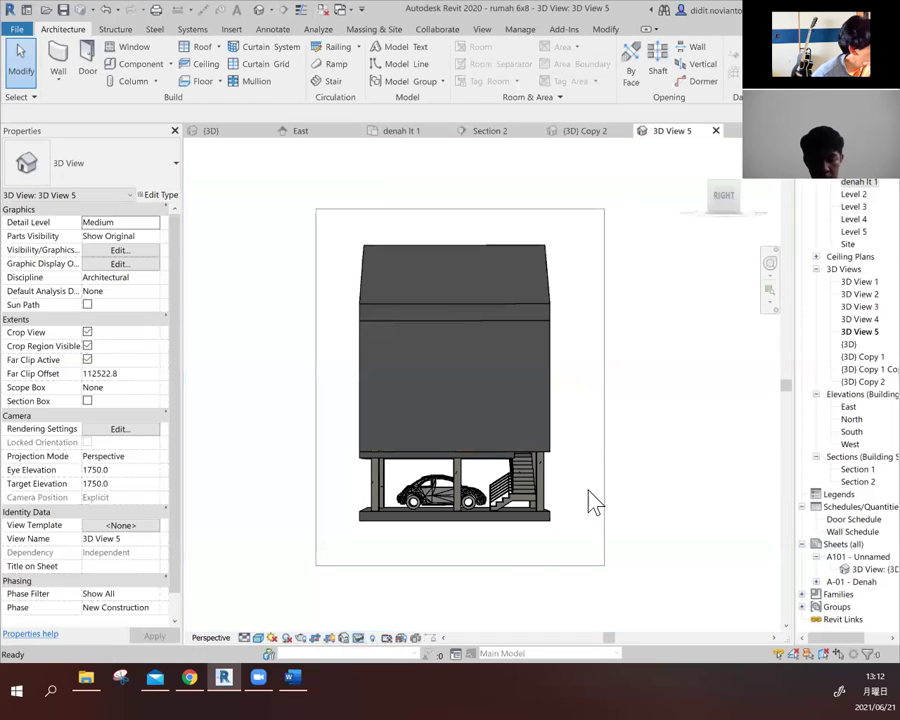